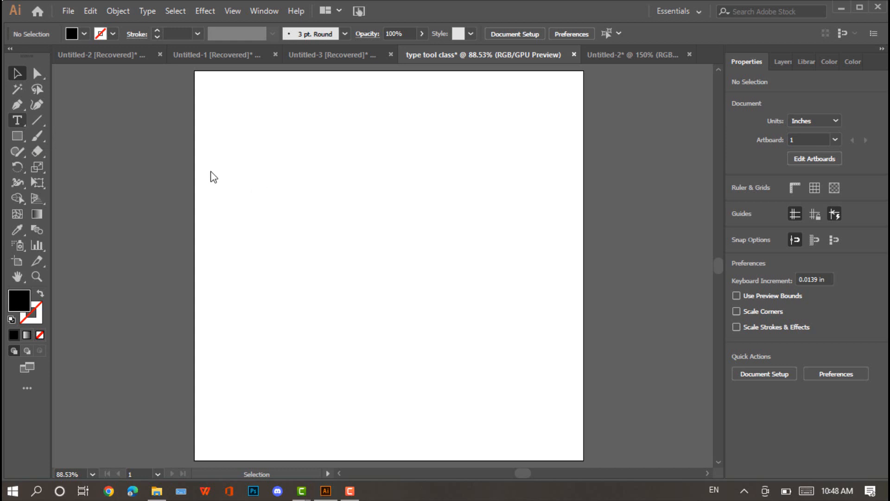
Step: Place two lines of "Lorem ipsum" placeholder text with the Type tool, one below the other in the artboard's upper half
key(t)
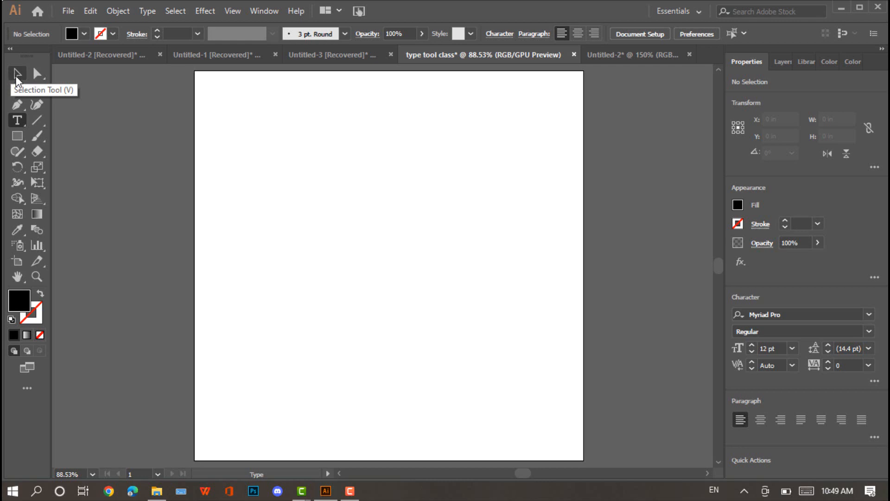
click(16, 122)
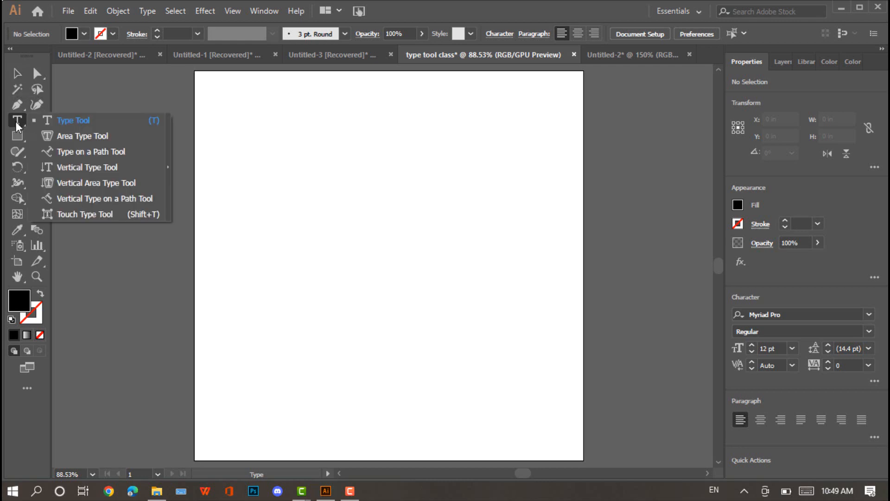
click(76, 121)
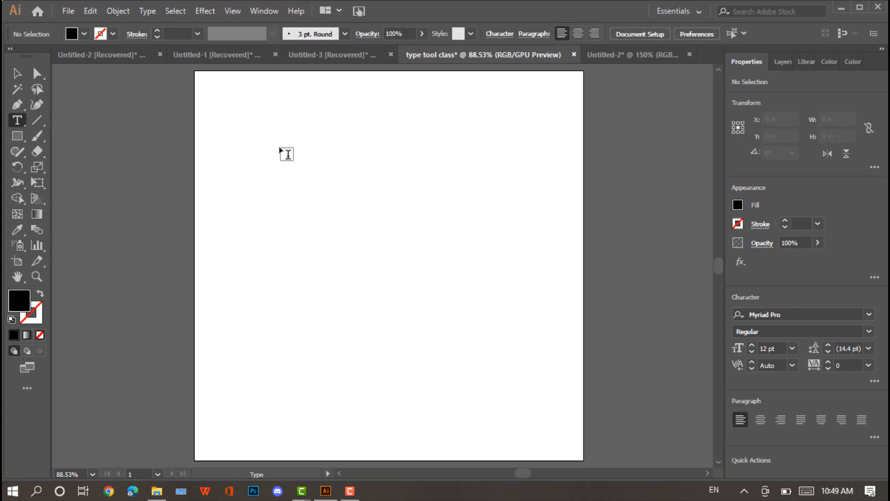
click(286, 153)
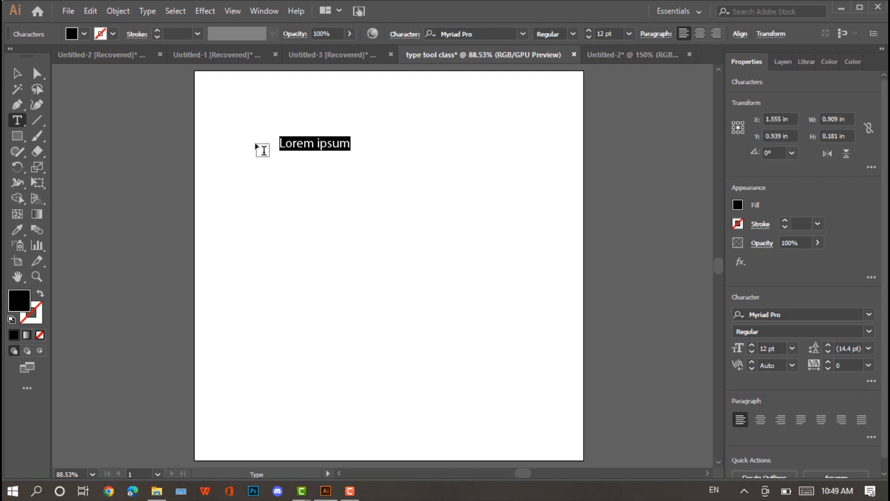
click(272, 215)
click(272, 216)
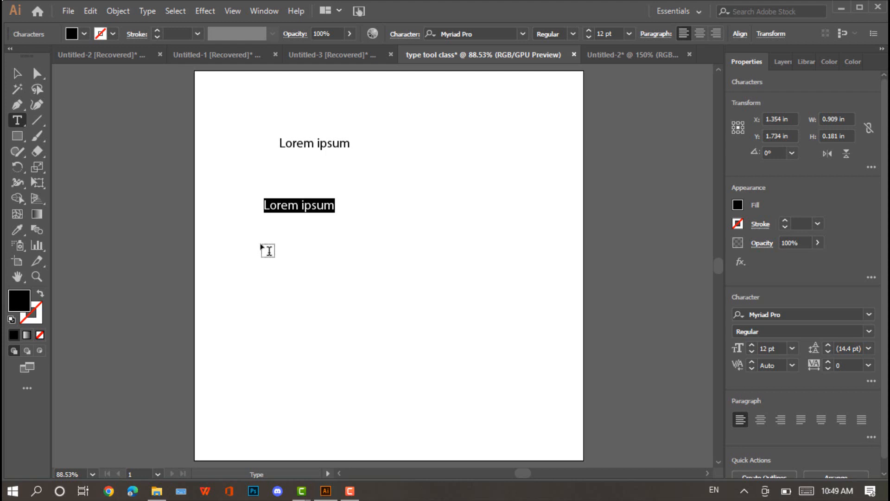
Step: Replace the lower placeholder line with the word "text" and finish editing with the text object selected
key(BackSpace)
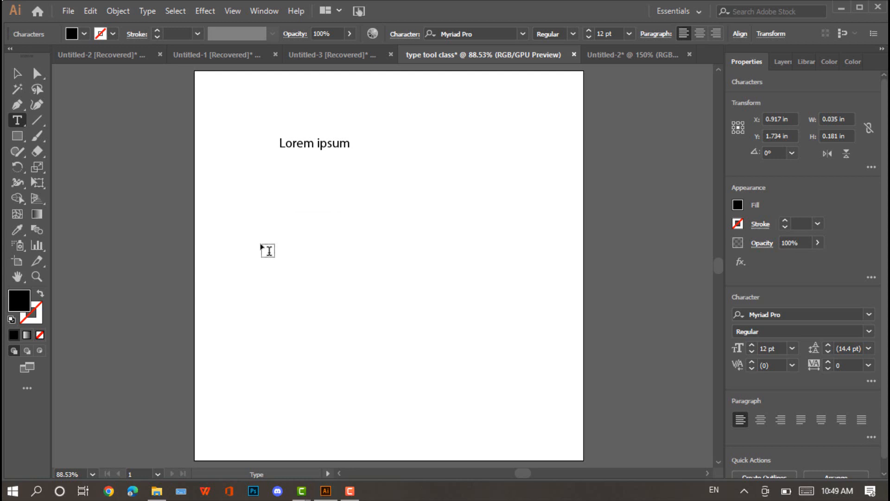
text(text)
key(F9)
key(F9)
text(y)
key(BackSpace)
key(BackSpace)
click(17, 73)
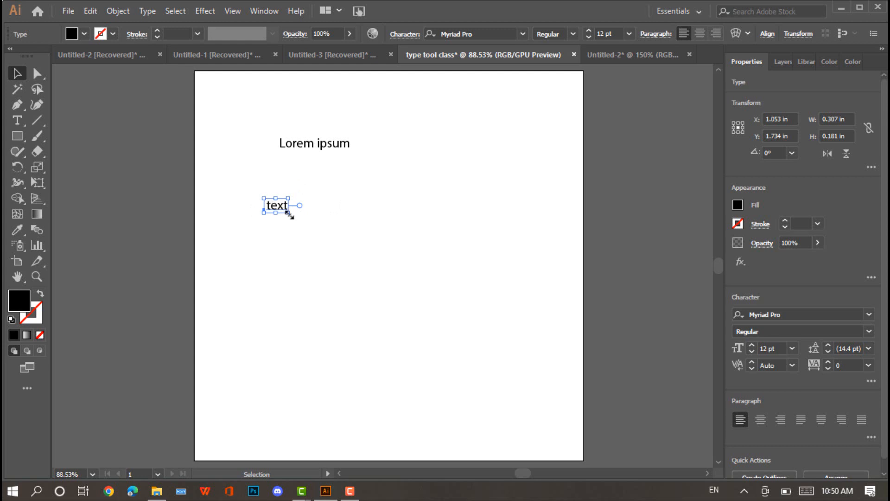
Step: Enlarge the word "text" proportionally to about 48 pt and move it to the artboard's upper right
drag(289, 214, 362, 256)
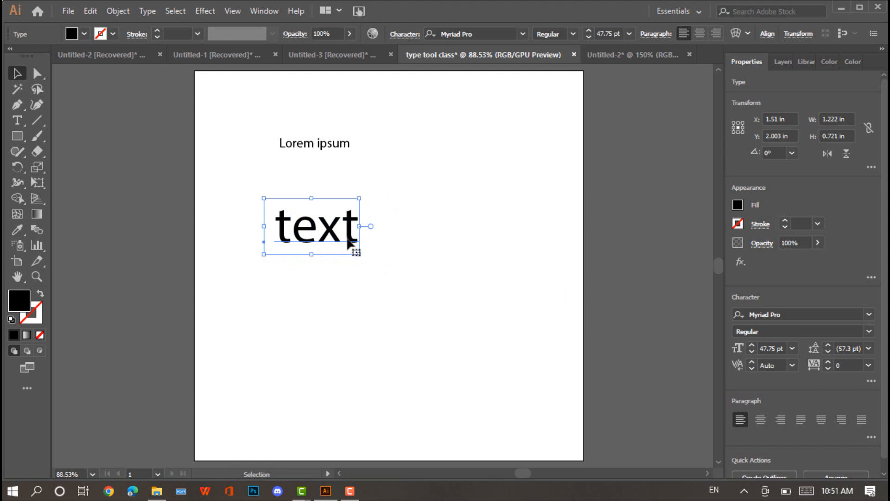
drag(331, 230, 452, 145)
Step: Move the "Lorem ipsum" line below and left of the word "text" and enlarge it proportionally to about 28 pt
drag(330, 146, 566, 299)
drag(564, 225, 525, 325)
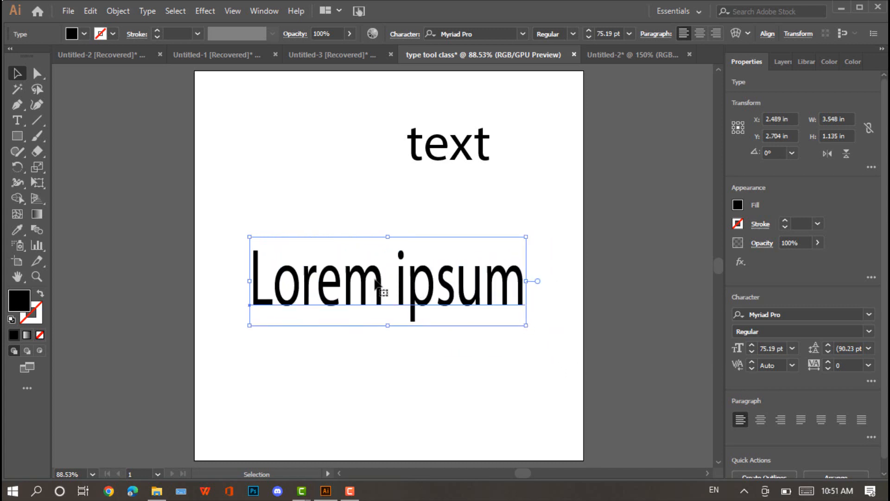
key(ctrl+z)
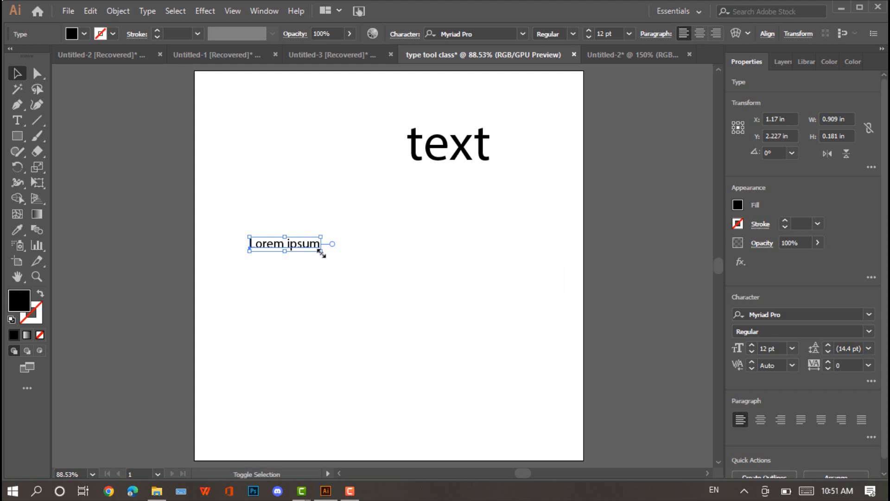
drag(320, 252, 415, 322)
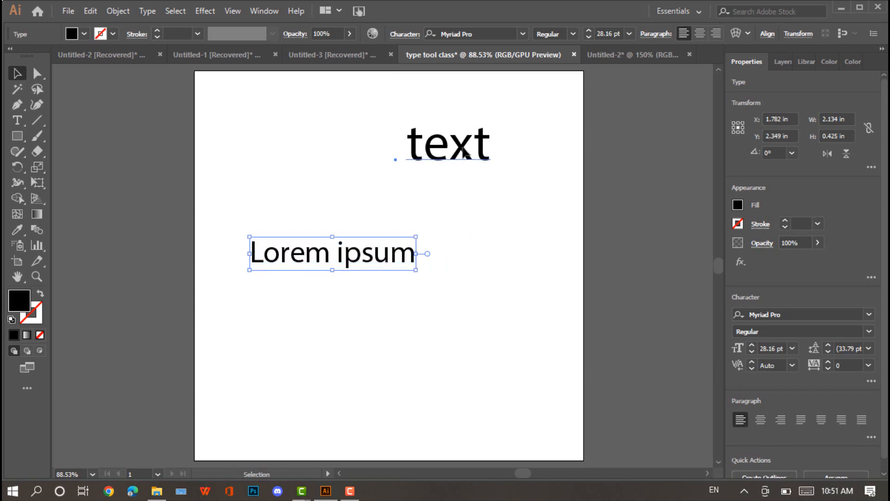
Step: Enlarge the word "text" from its center to about 125 pt and move it directly above the "Lorem ipsum" line
click(401, 163)
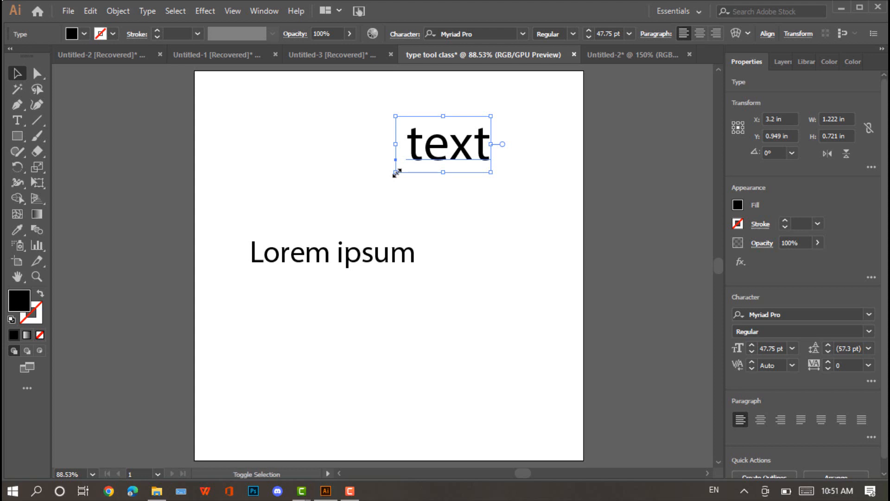
drag(396, 172, 319, 218)
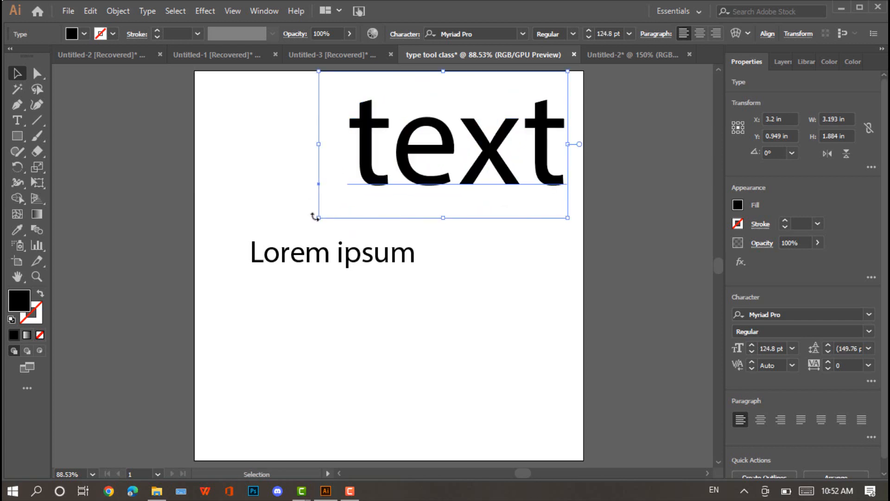
drag(433, 155, 381, 165)
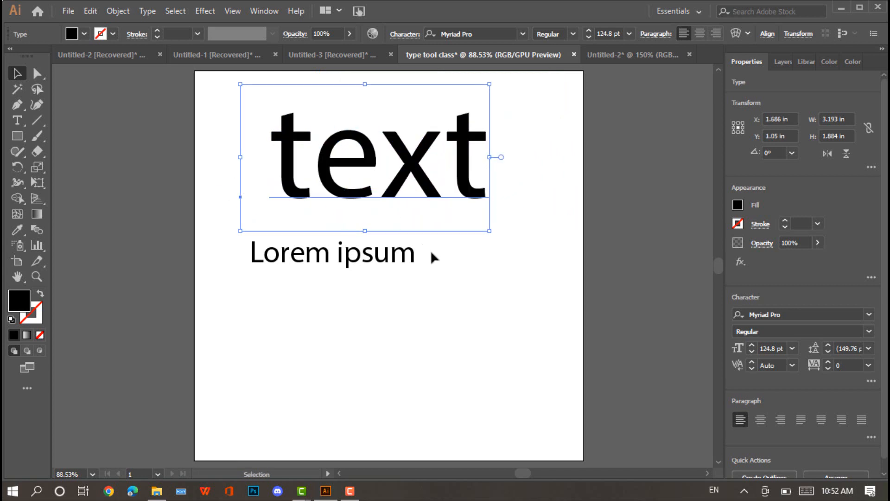
Step: Enlarge the "Lorem ipsum" line proportionally to about 42 pt, roughly matching the width of the word "text"
click(398, 264)
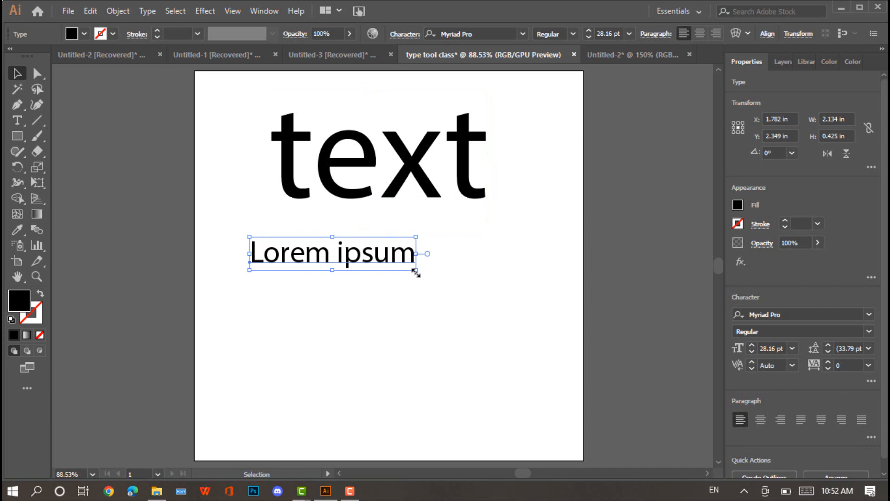
drag(415, 272, 498, 286)
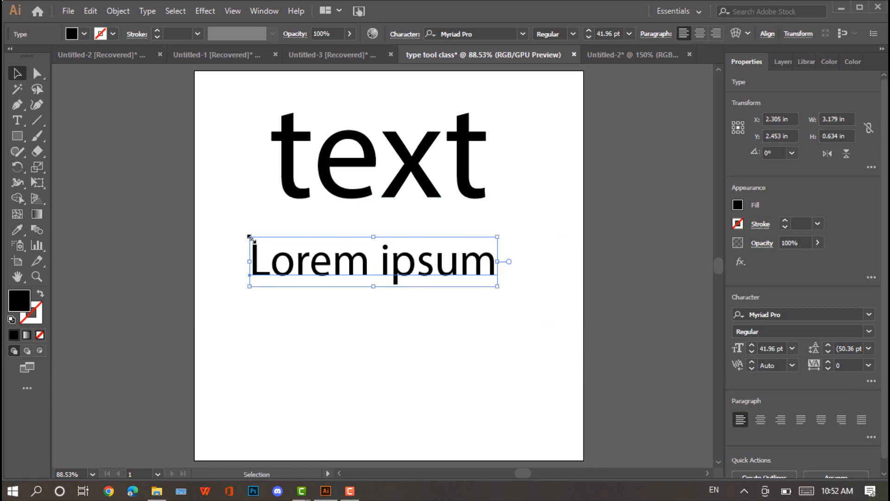
click(309, 197)
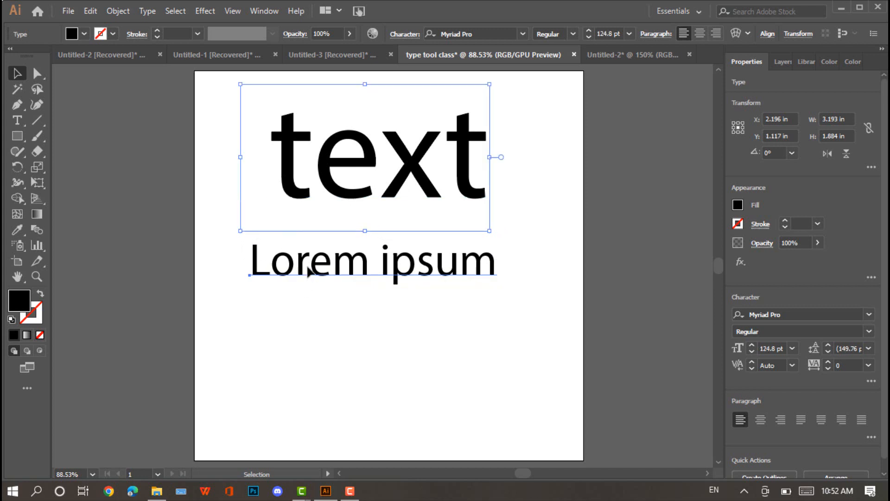
click(308, 271)
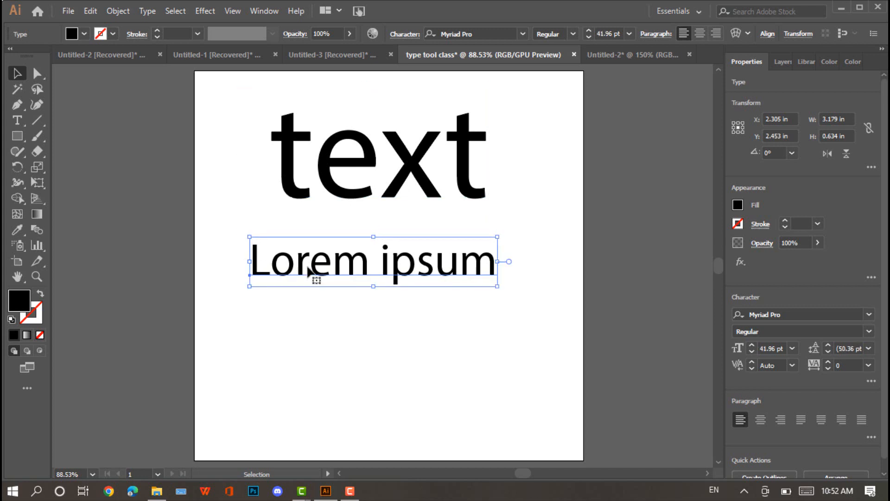
Step: Delete all text objects from the artboard
key(ctrl+shift+a)
key(ctrl+a)
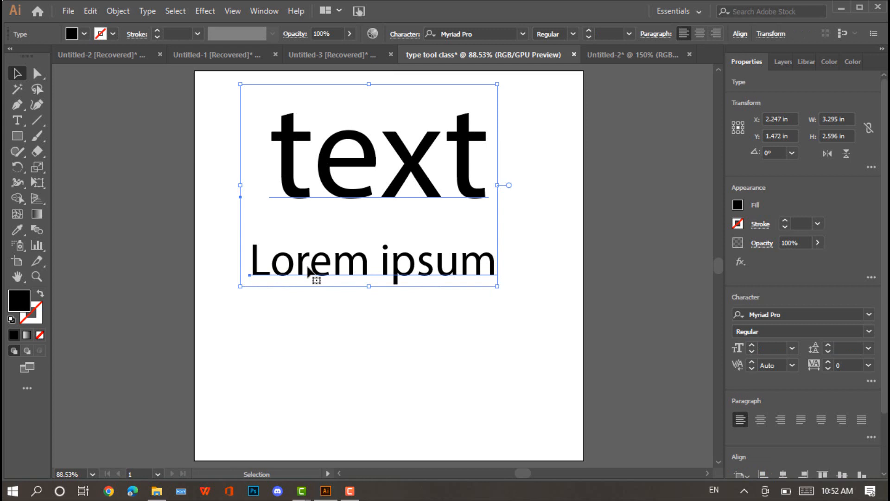
key(Delete)
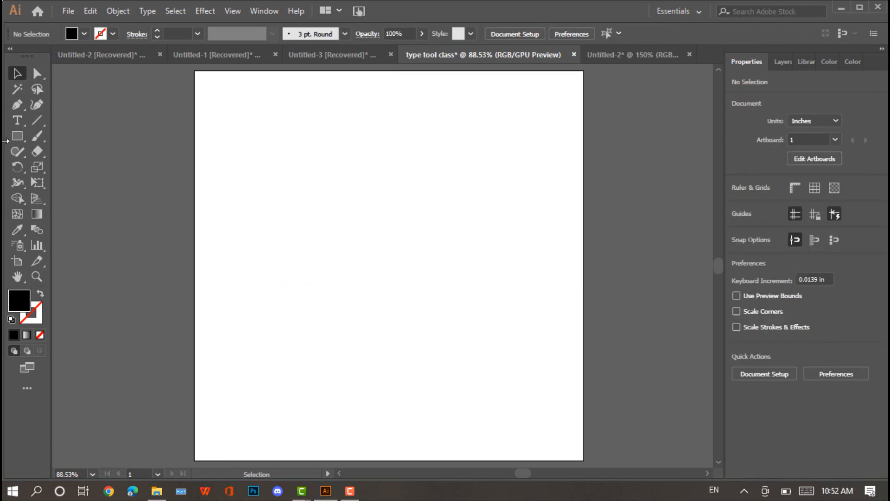
Step: Place a new "Lorem ipsum" placeholder line in the artboard's upper middle and move it slightly down and left
click(17, 119)
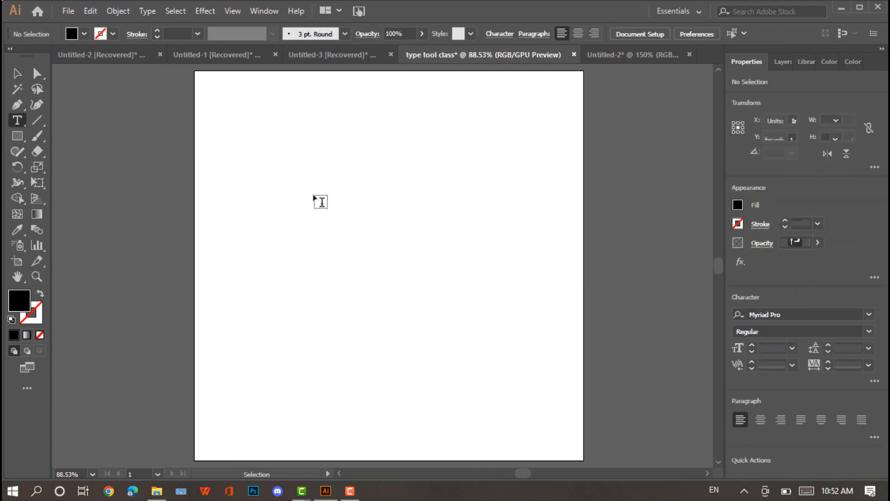
click(316, 171)
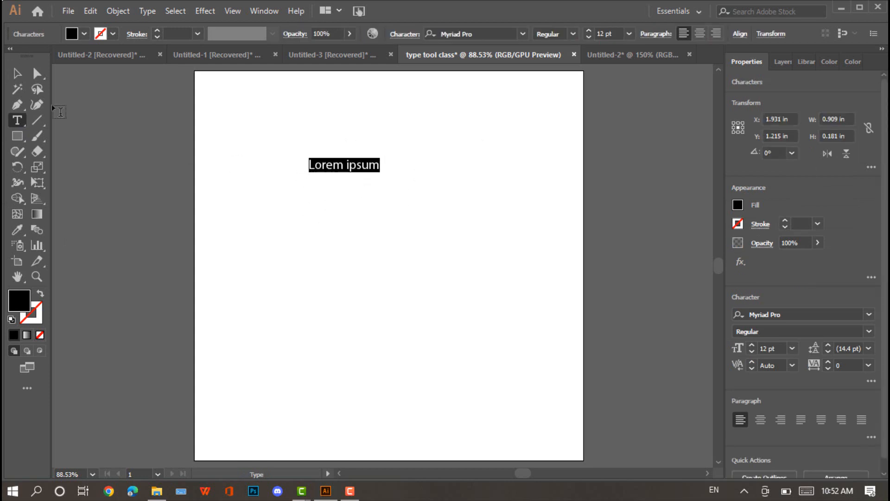
click(18, 76)
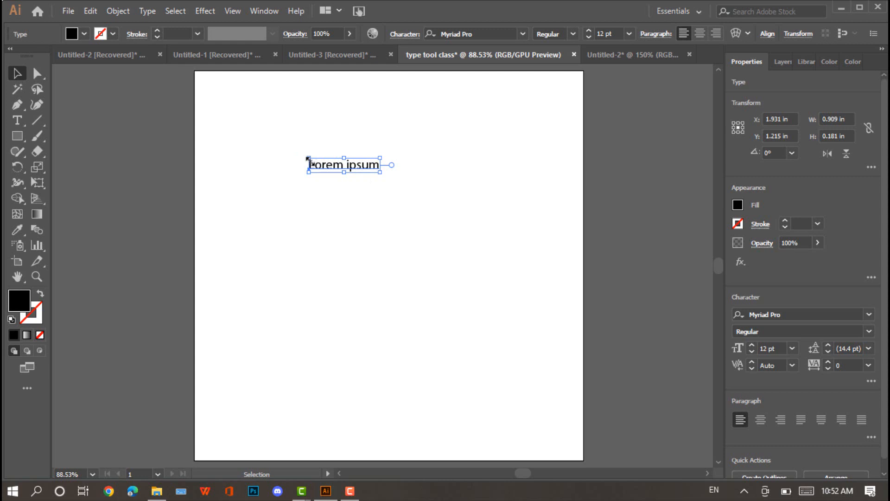
drag(309, 163, 356, 193)
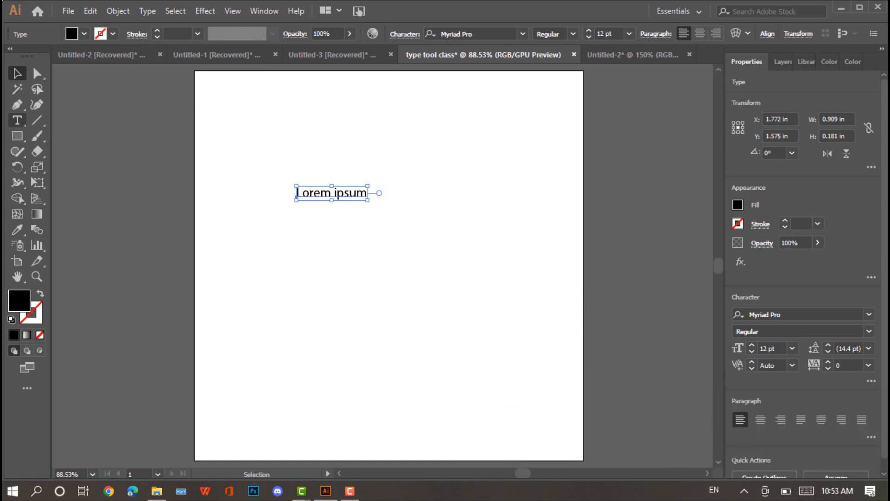
Step: Hide the bounding box and move the placeholder line slightly down by its baseline
click(239, 10)
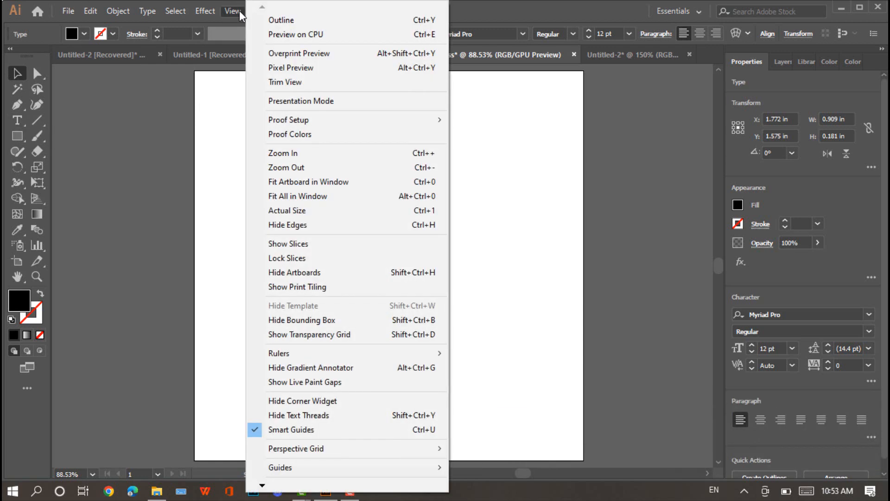
click(311, 324)
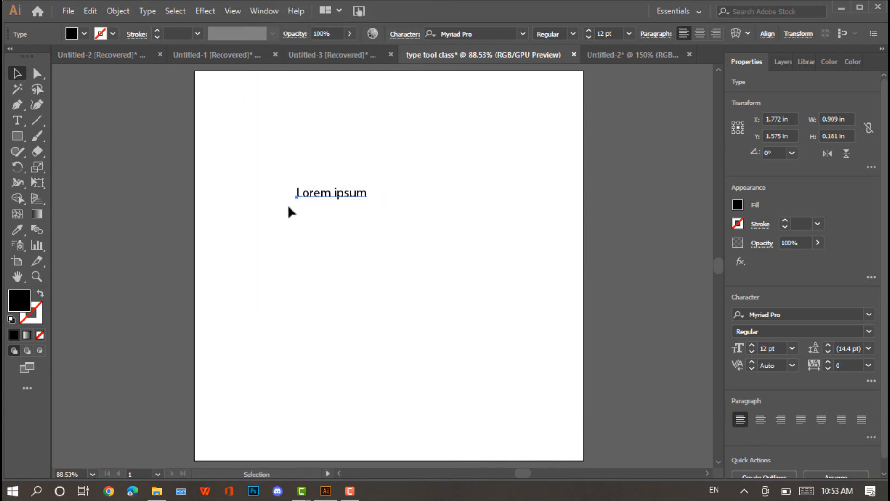
mouse_move(296, 199)
mouse_down()
mouse_move(298, 135)
mouse_move(360, 260)
mouse_move(305, 191)
mouse_move(292, 216)
mouse_up()
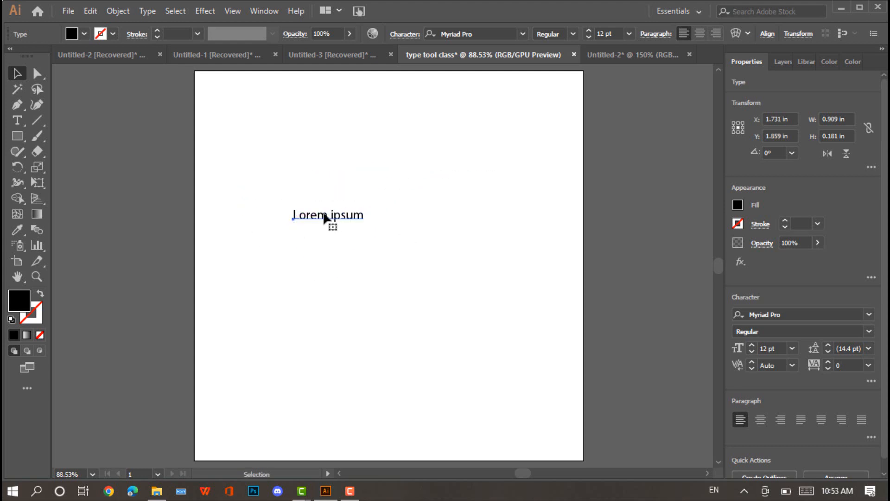
Step: Show the bounding box again and delete the "Lorem ipsum" line
click(239, 7)
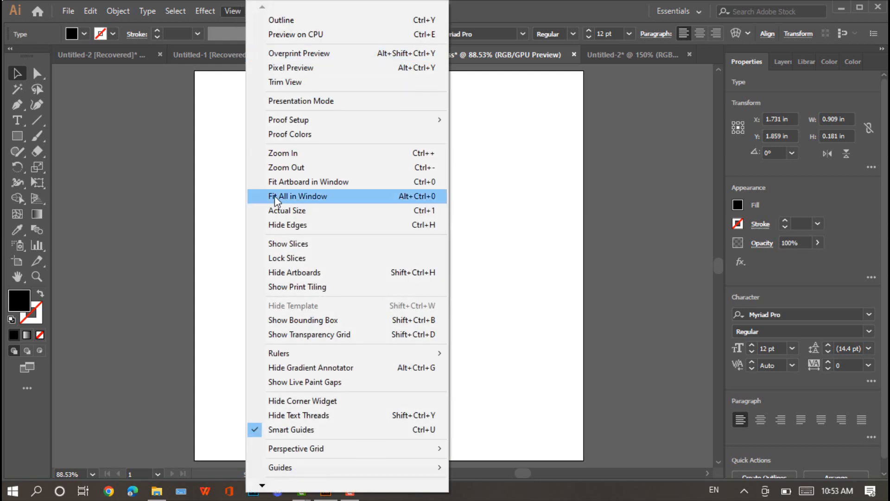
click(304, 320)
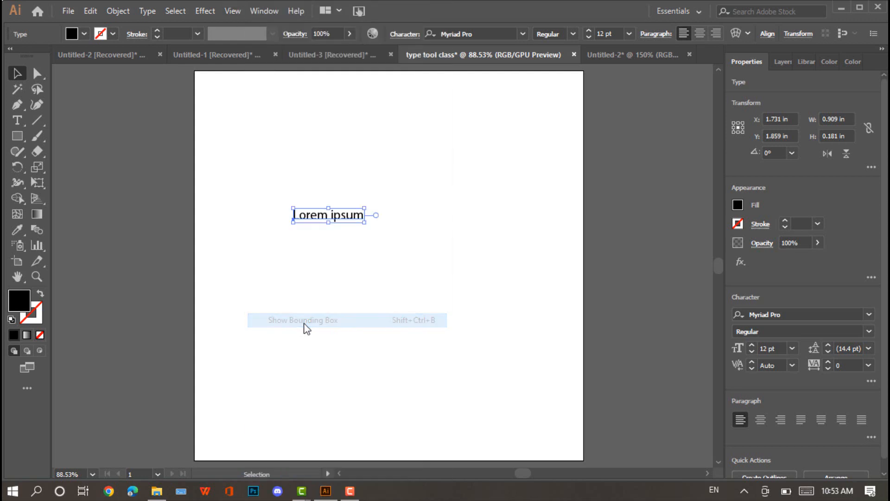
click(375, 214)
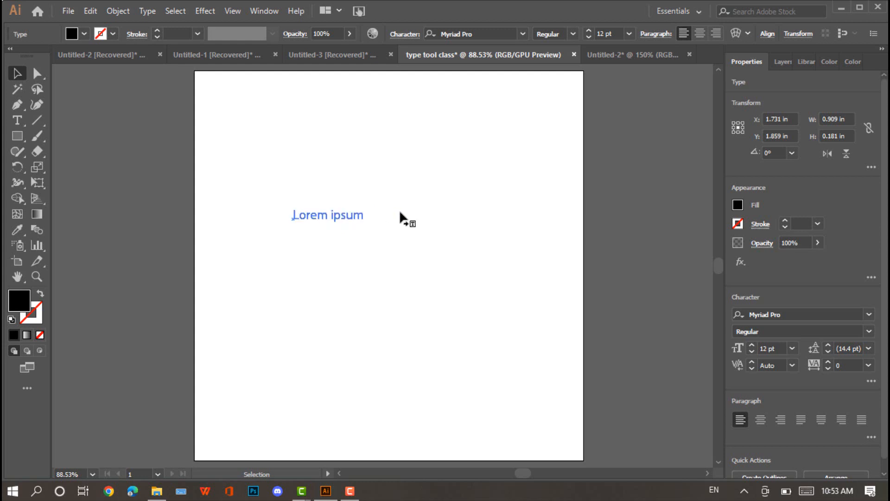
key(Escape)
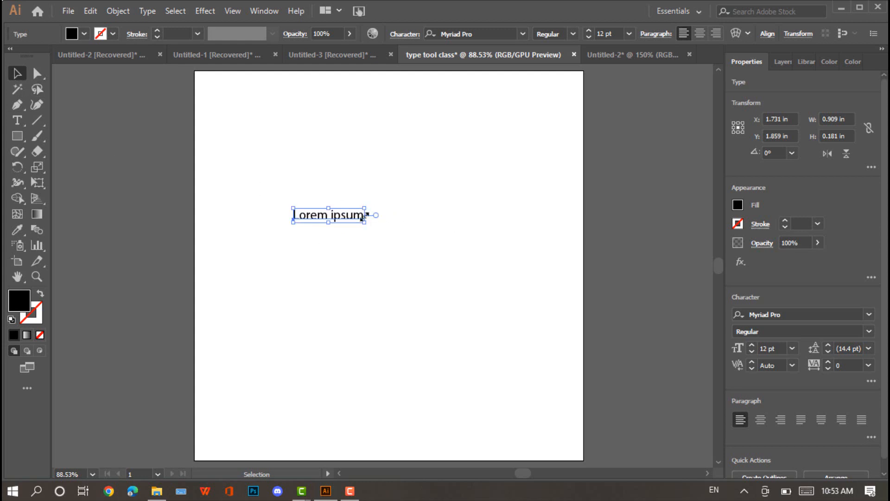
key(Delete)
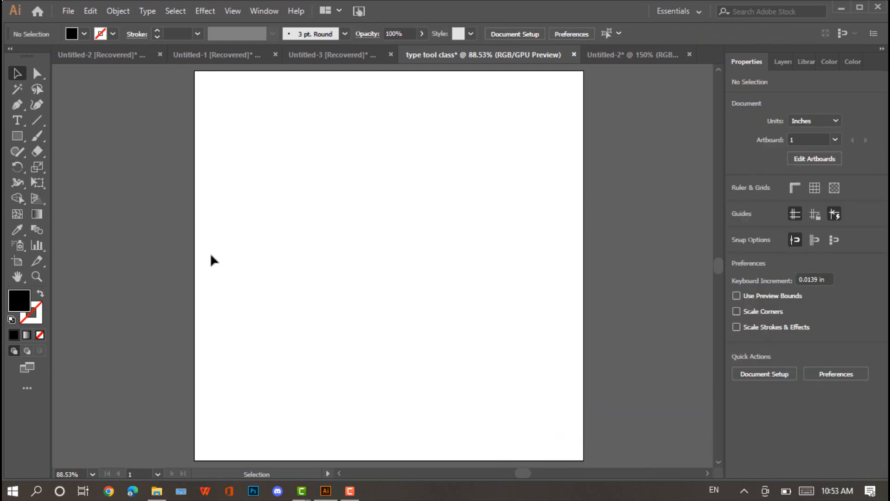
Step: Place a new "Lorem ipsum" placeholder line in the artboard's upper left and deselect it while keeping the Type tool active
click(14, 121)
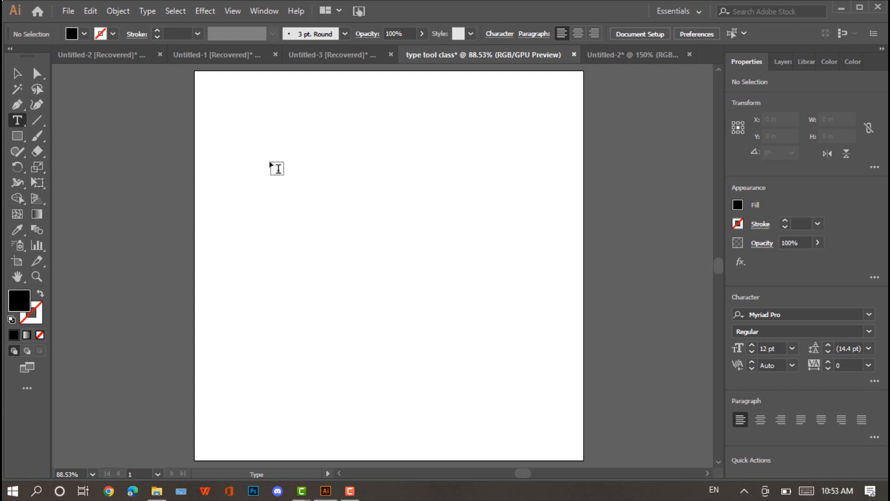
click(276, 169)
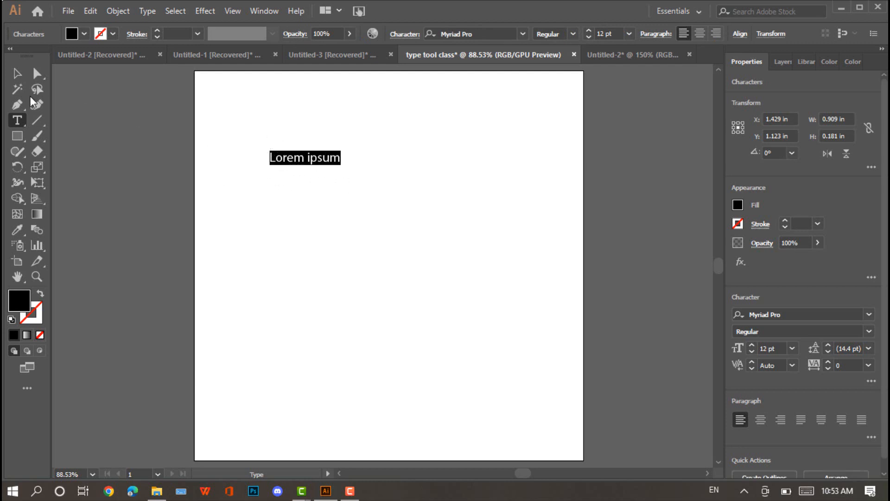
ctrl+click(280, 201)
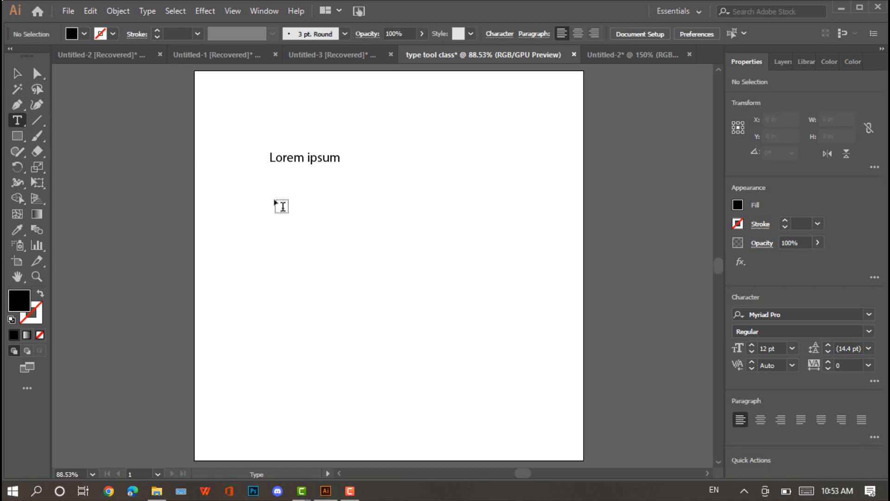
Step: Add the point text "point text" below the "Lorem ipsum" line, move it to that line's right side and deselect it
click(283, 210)
key(BackSpace)
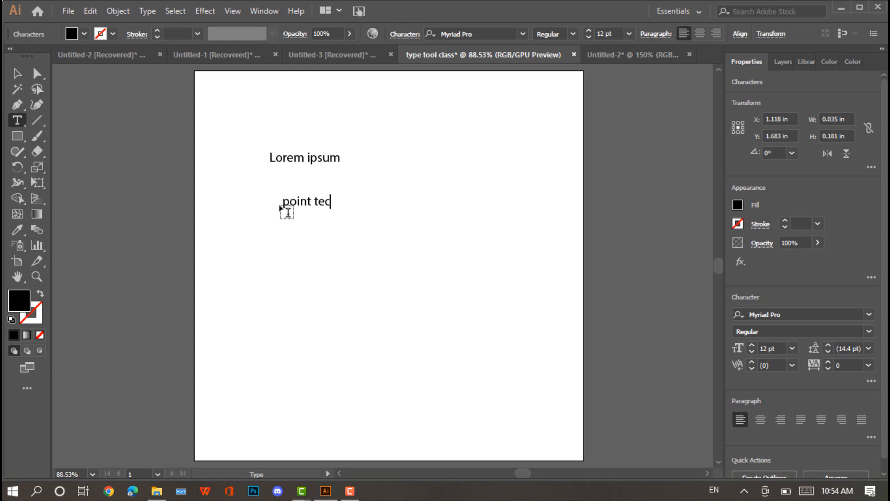
text(point text)
key(Escape)
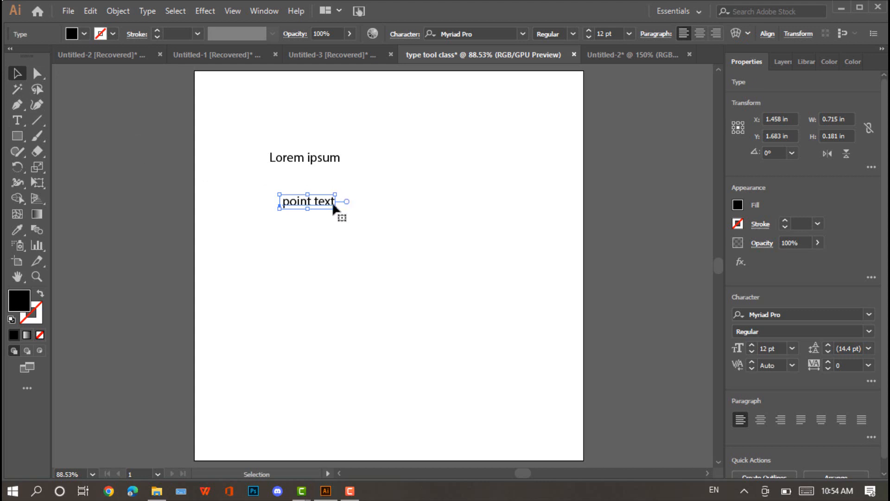
drag(334, 207, 396, 154)
click(225, 196)
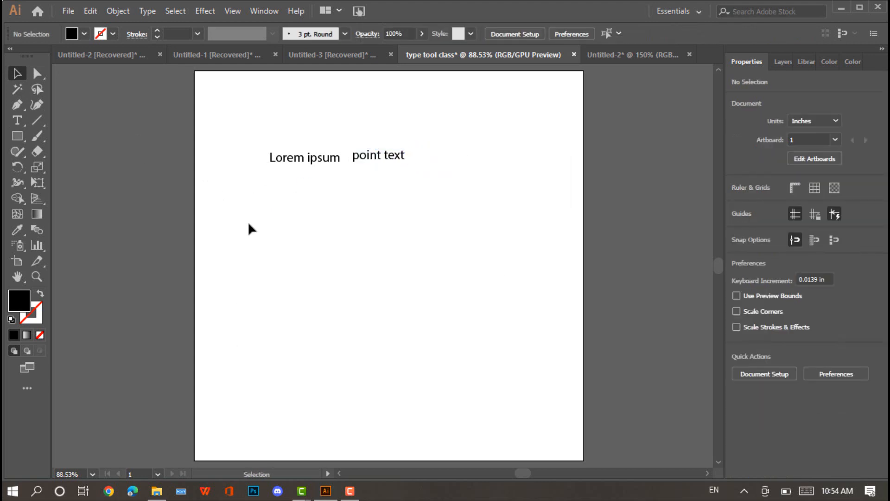
Step: Draw an area text frame about 3.03 × 2.34 in and replace its placeholder with "sdfospfrfjbhgrtkl.h", "kuoprgtyu8dprgf" and "luopfridty" on separate lines
click(18, 120)
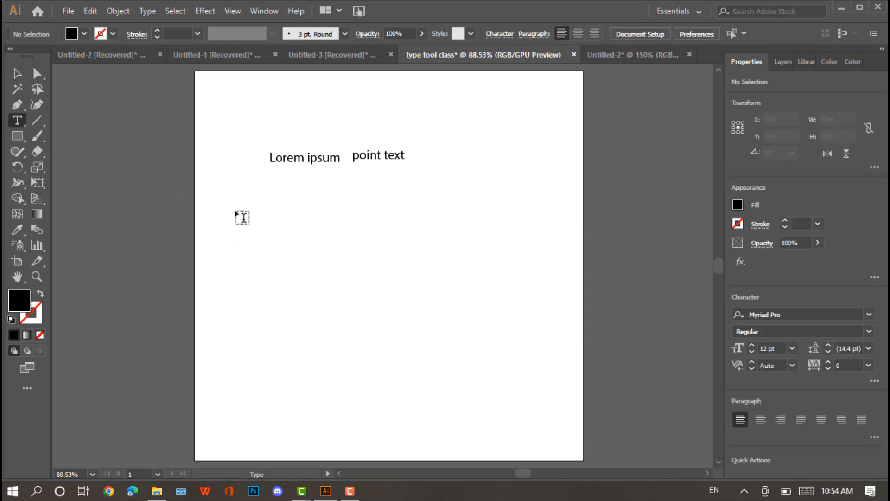
drag(233, 209, 469, 390)
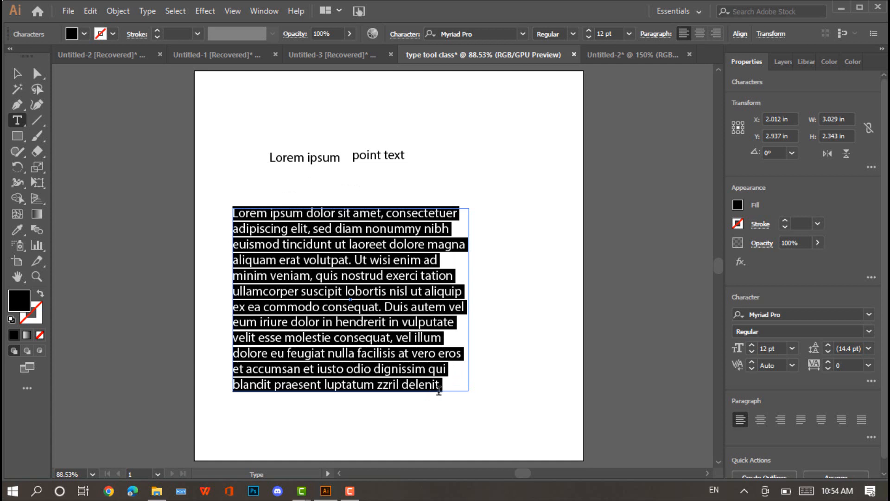
key(BackSpace)
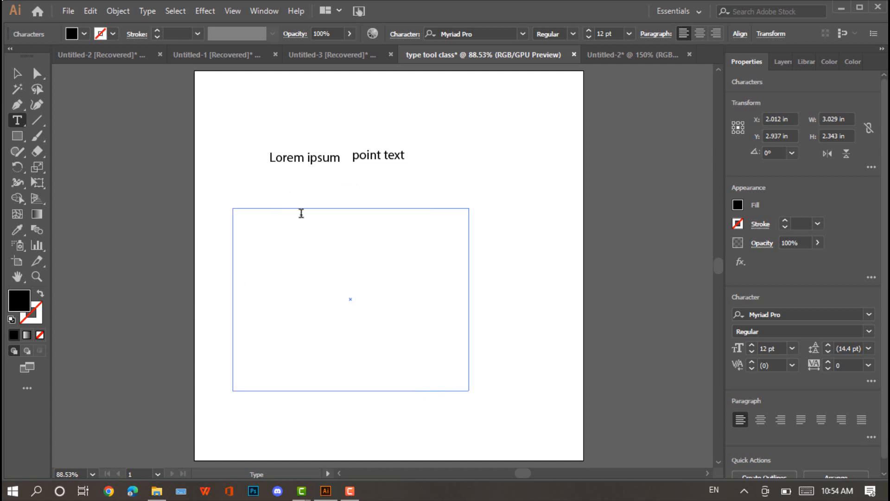
text(sdfospfrfjbhgrtkl.h)
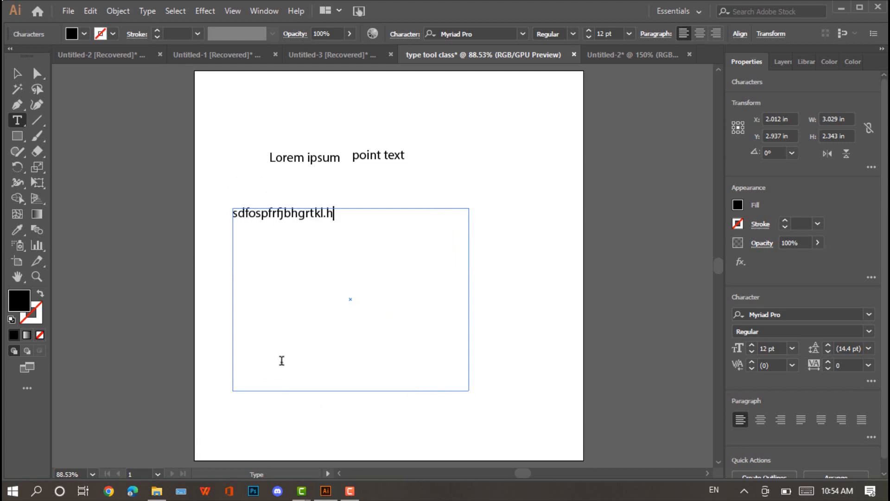
key(Return)
text(kuoprgtyu8dprgf )
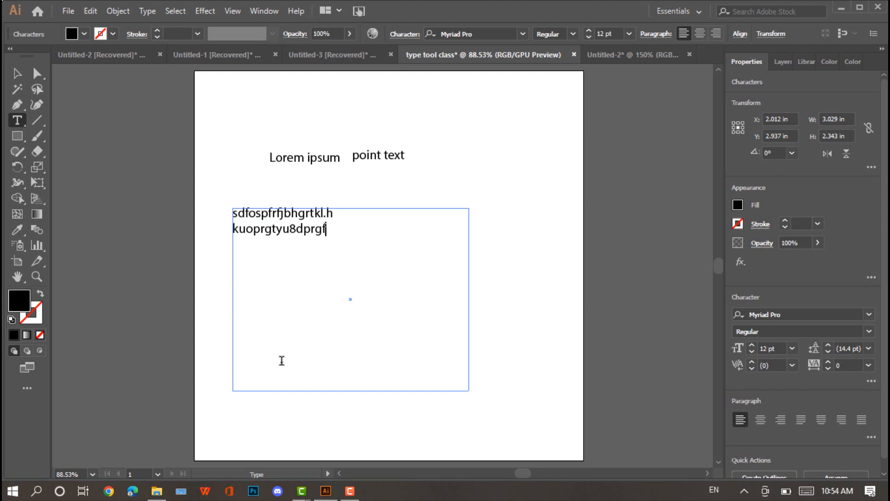
text(luopfridty)
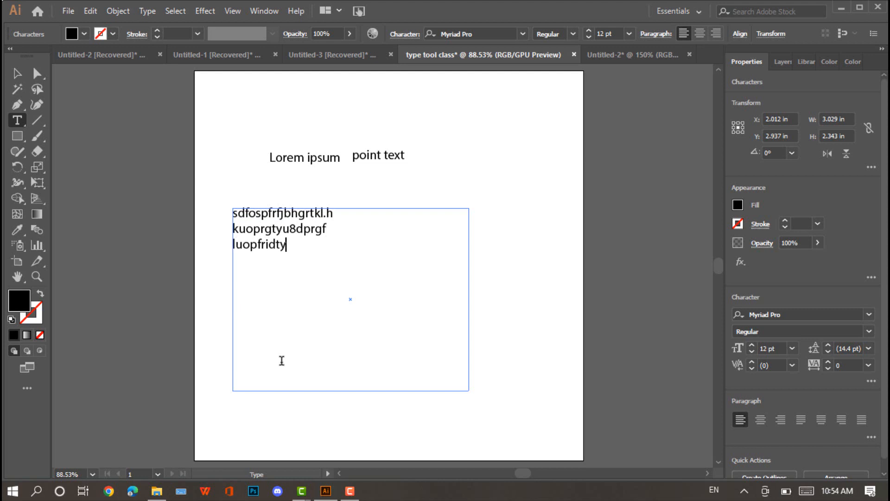
Step: Clear all the text from the area text frame and delete the empty frame
key(BackSpace)
key(BackSpace)
key(BackSpace)
key(BackSpace)
key(BackSpace)
key(BackSpace)
key(BackSpace)
key(BackSpace)
key(BackSpace)
key(BackSpace)
key(BackSpace)
key(BackSpace)
key(BackSpace)
key(BackSpace)
key(BackSpace)
key(BackSpace)
key(BackSpace)
key(BackSpace)
key(BackSpace)
key(BackSpace)
key(BackSpace)
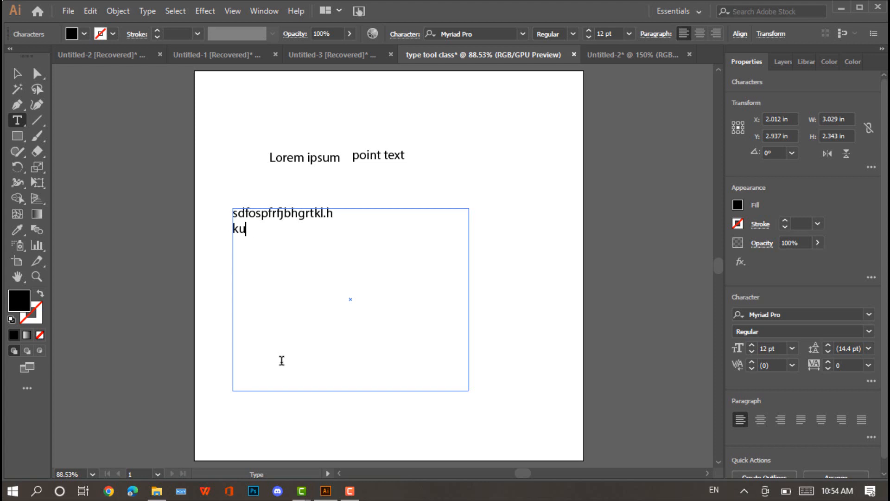
key(BackSpace)
key(BackSpace)
key(BackSpace)
key(BackSpace)
key(BackSpace)
key(BackSpace)
key(BackSpace)
key(BackSpace)
key(BackSpace)
key(BackSpace)
key(BackSpace)
key(BackSpace)
key(BackSpace)
key(BackSpace)
key(BackSpace)
key(BackSpace)
key(BackSpace)
key(BackSpace)
key(BackSpace)
key(BackSpace)
scroll(281, 360, up, 1)
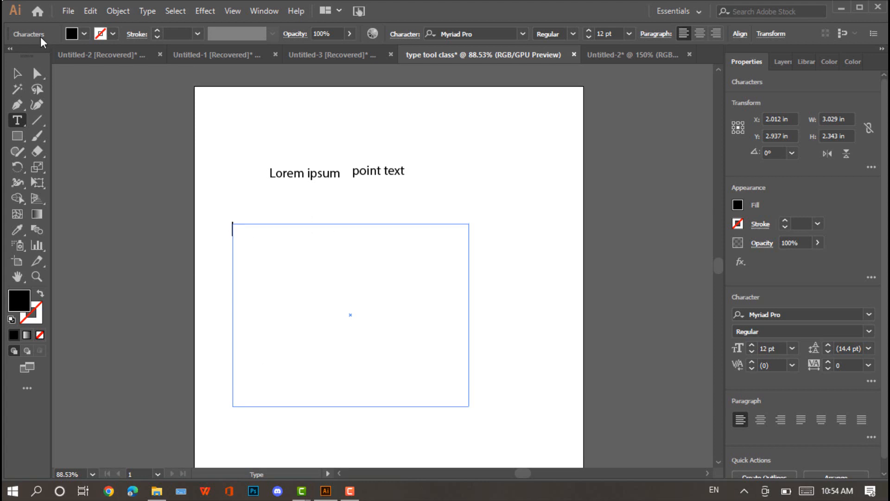
click(16, 74)
key(Delete)
Step: Draw an area text frame about 3.6 × 2.73 in with placeholder text and move it partly past the artboard's right edge
key(t)
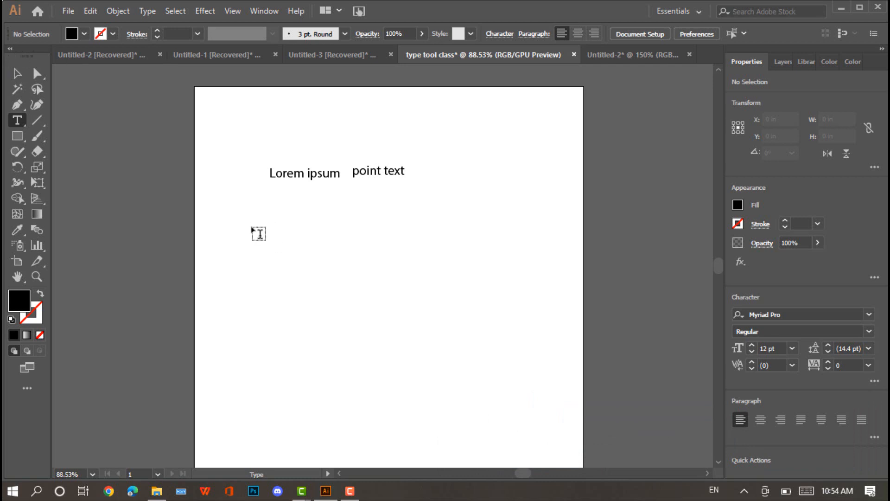
drag(250, 224, 531, 437)
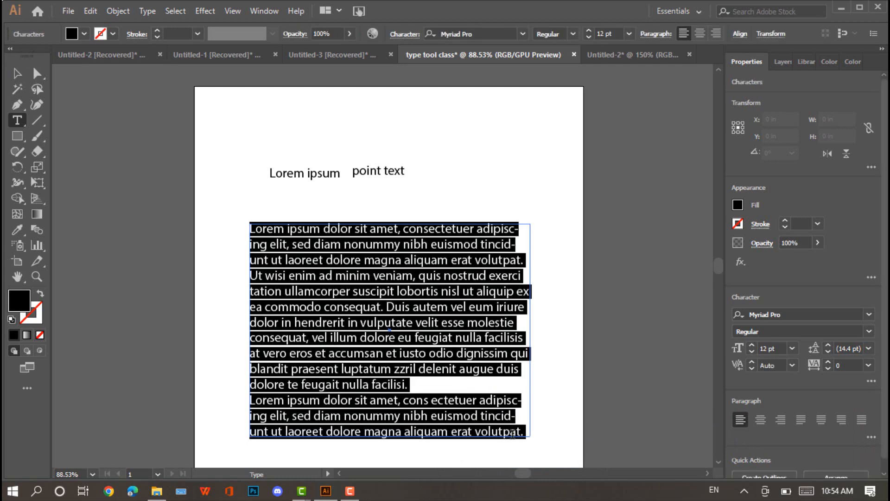
click(17, 73)
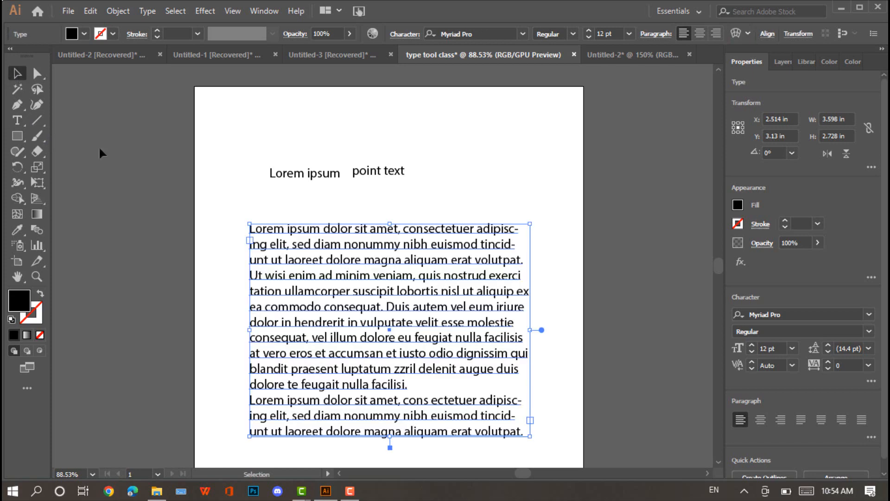
drag(414, 298, 625, 148)
drag(403, 327, 566, 219)
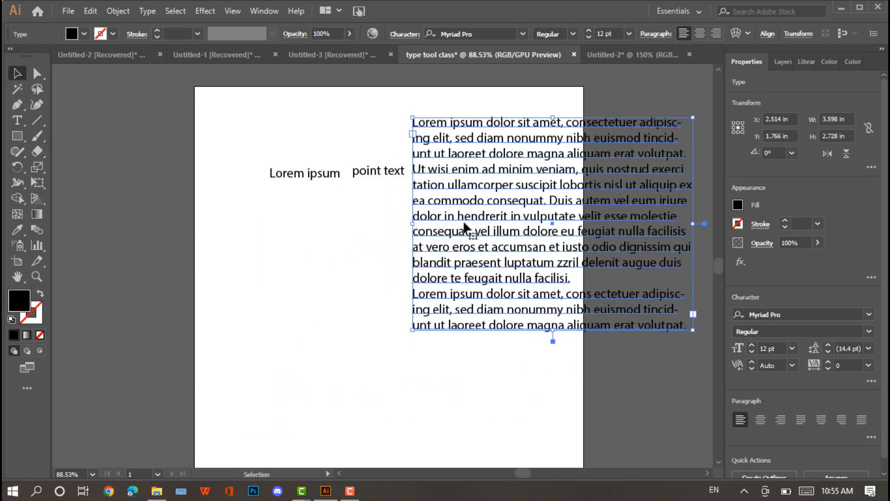
drag(491, 172, 518, 174)
Step: Move the "Lorem ipsum" line to the artboard's upper-left corner and place "point text" just below it
drag(378, 171, 298, 192)
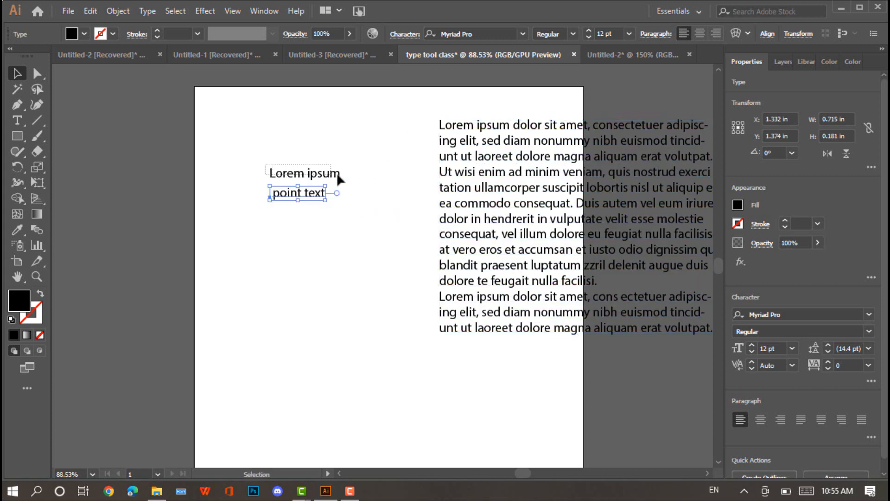
click(363, 181)
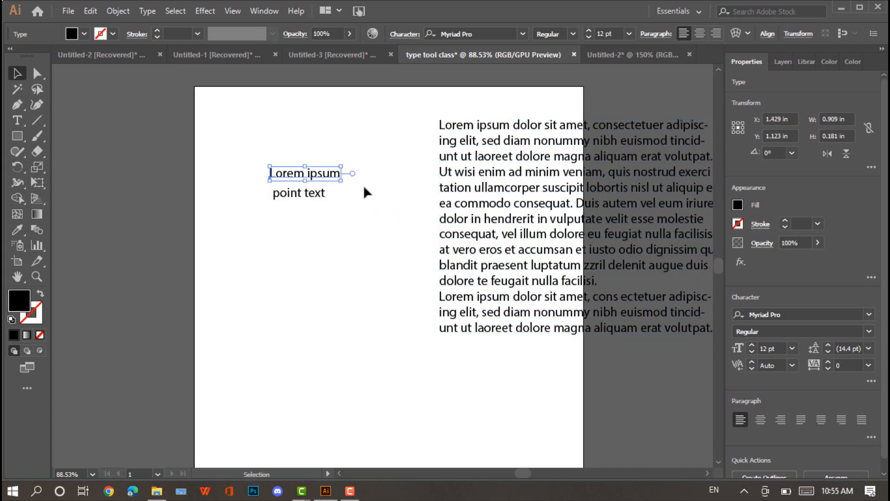
click(333, 189)
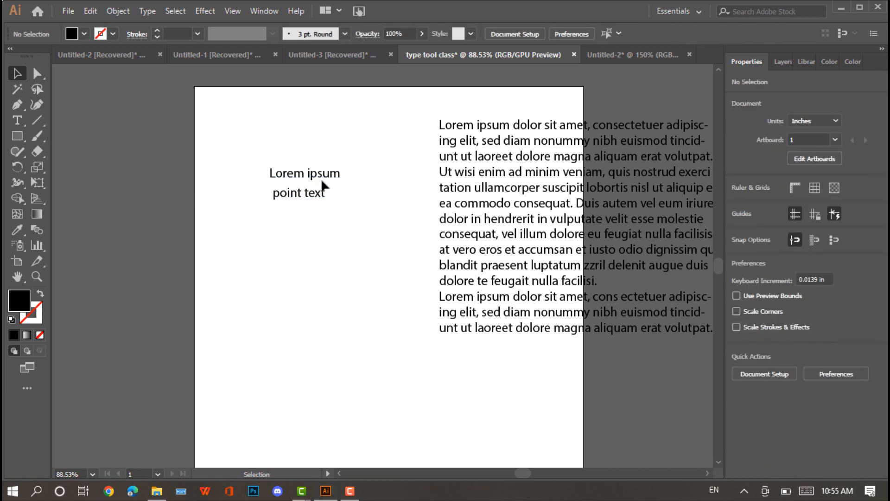
drag(310, 175, 261, 116)
click(310, 197)
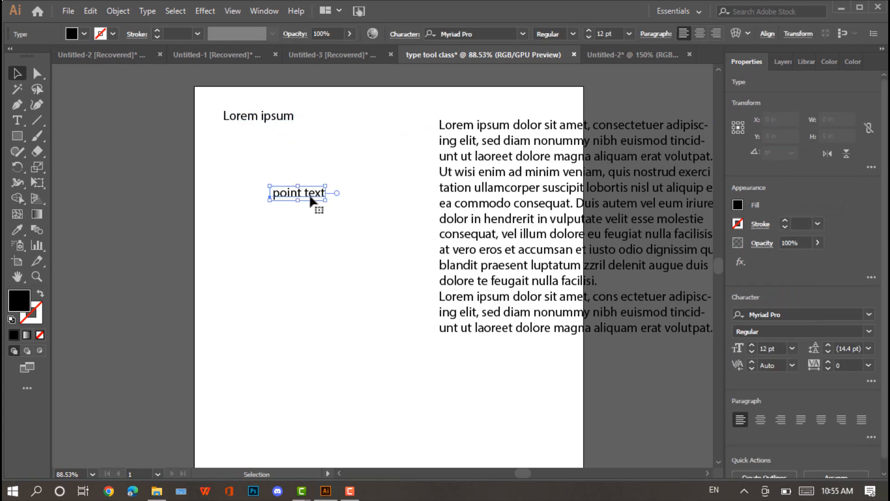
drag(310, 200, 244, 144)
Step: Move the placeholder paragraph back onto the artboard and arrange "point text" and "Lorem ipsum" side by side above it
drag(485, 170, 287, 225)
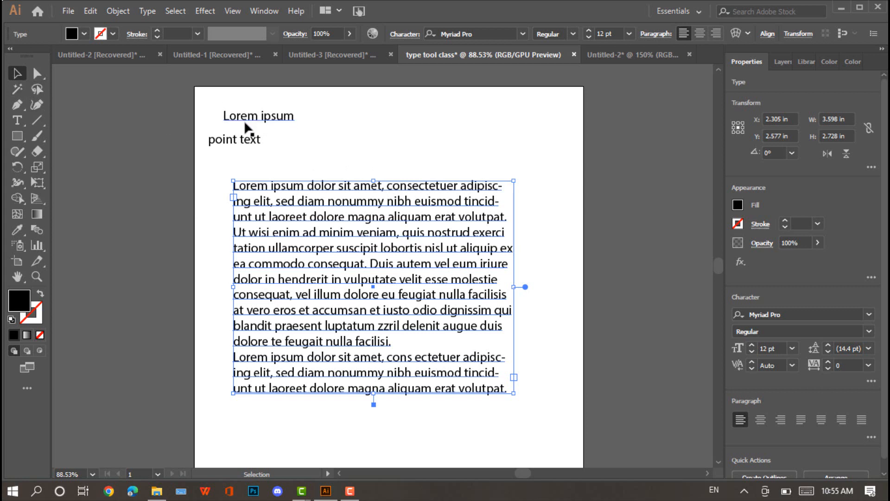
drag(246, 128, 368, 122)
drag(236, 146, 272, 111)
click(290, 181)
drag(290, 182, 273, 141)
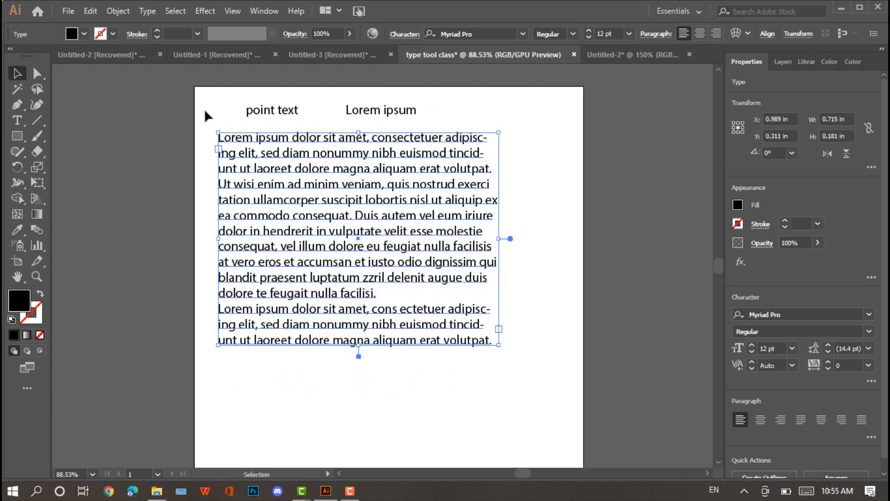
Step: Delete the paragraph and both point text lines together
drag(206, 115, 516, 303)
key(Delete)
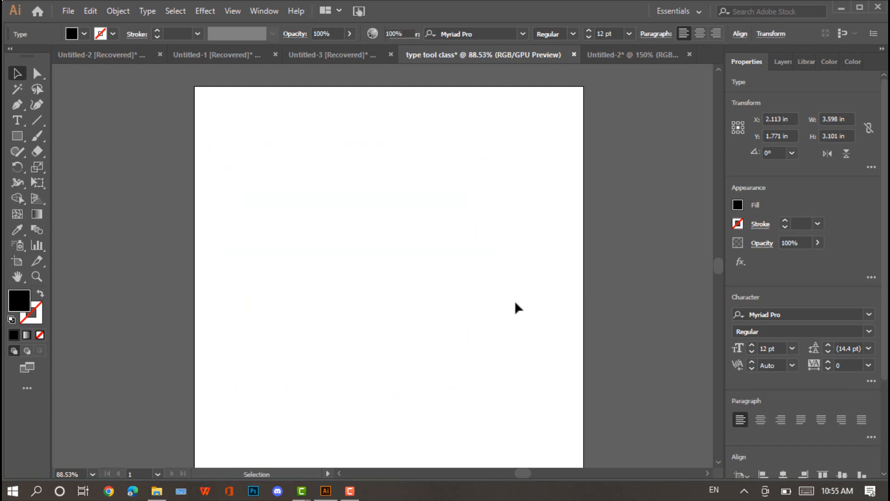
Step: Place a new "Lorem ipsum" placeholder line in the artboard's upper left and scale it proportionally to about 25.55 pt
click(15, 121)
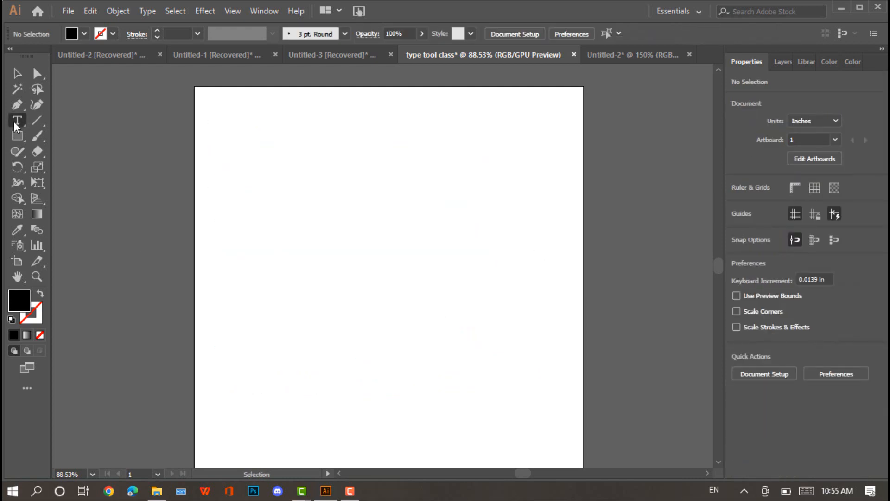
click(231, 132)
click(18, 73)
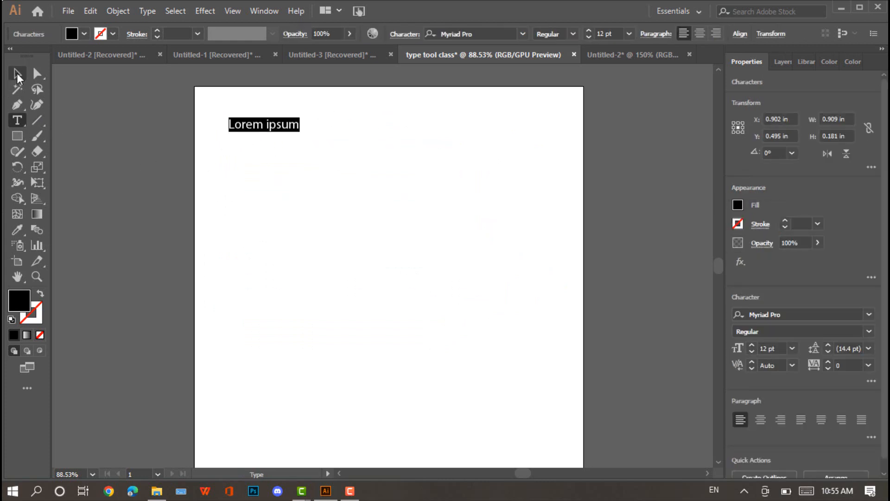
drag(263, 131, 272, 160)
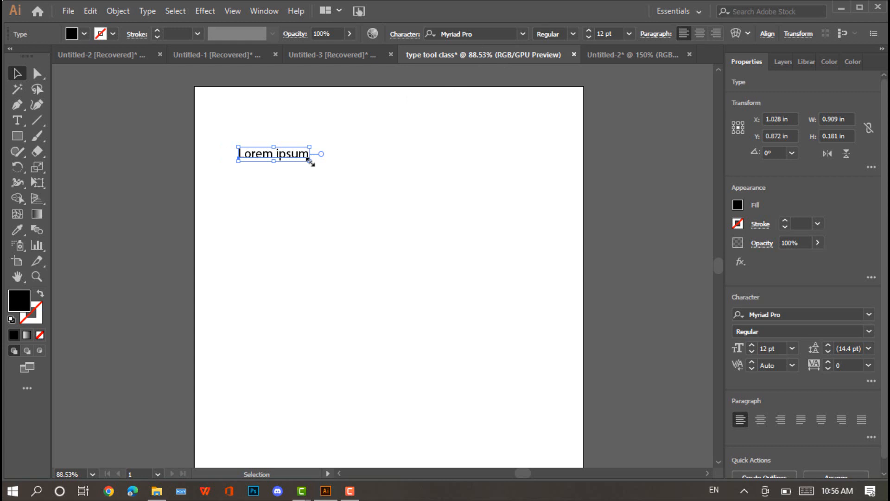
key(shift)
drag(309, 160, 340, 160)
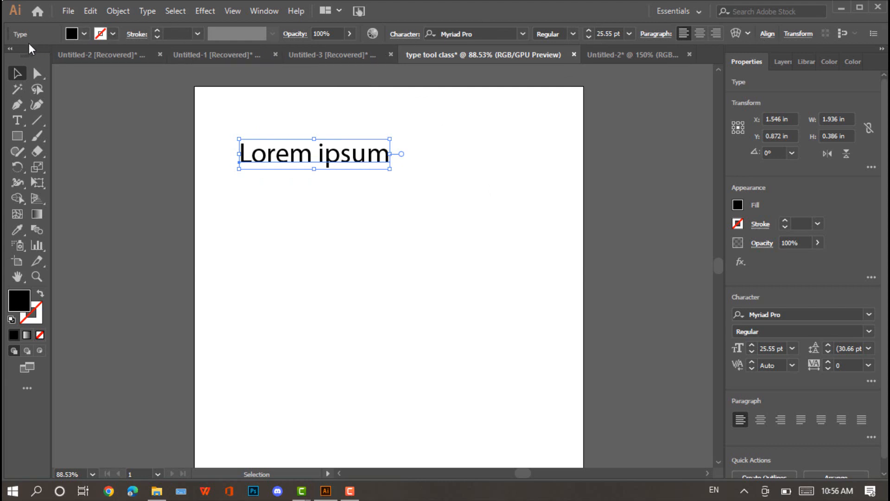
Step: Hide the Control bar and show it again
click(257, 11)
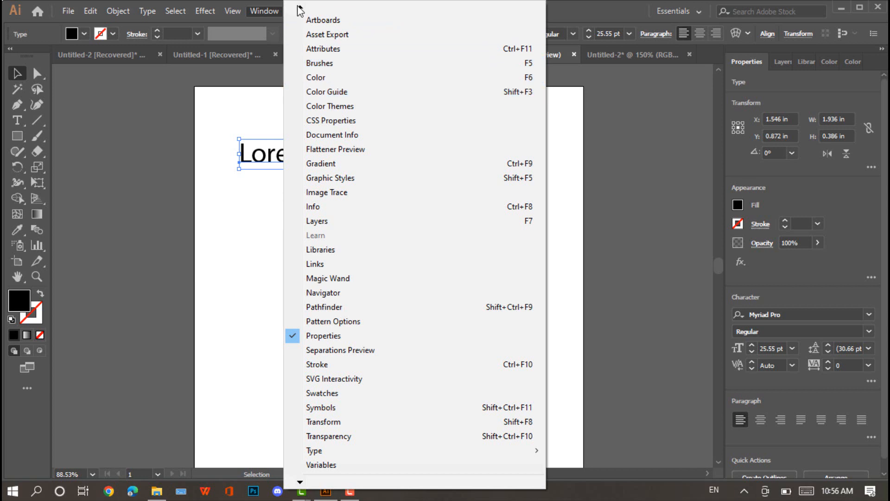
mouse_move(301, 9)
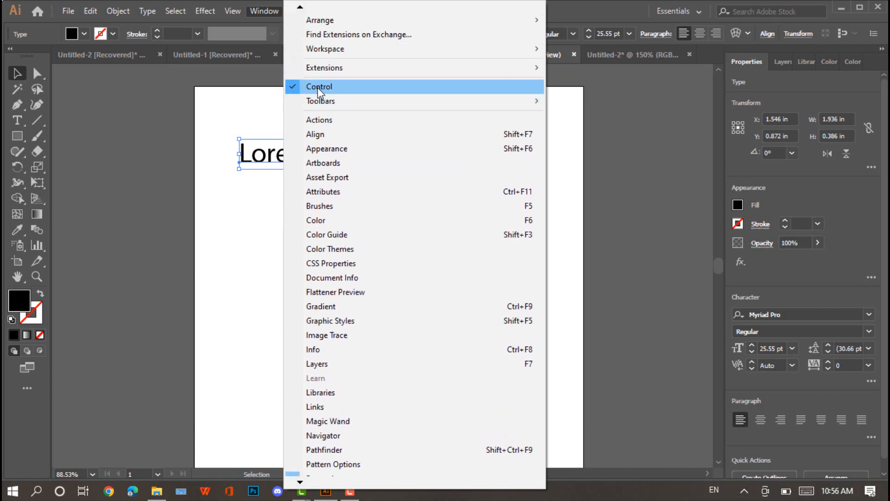
click(299, 89)
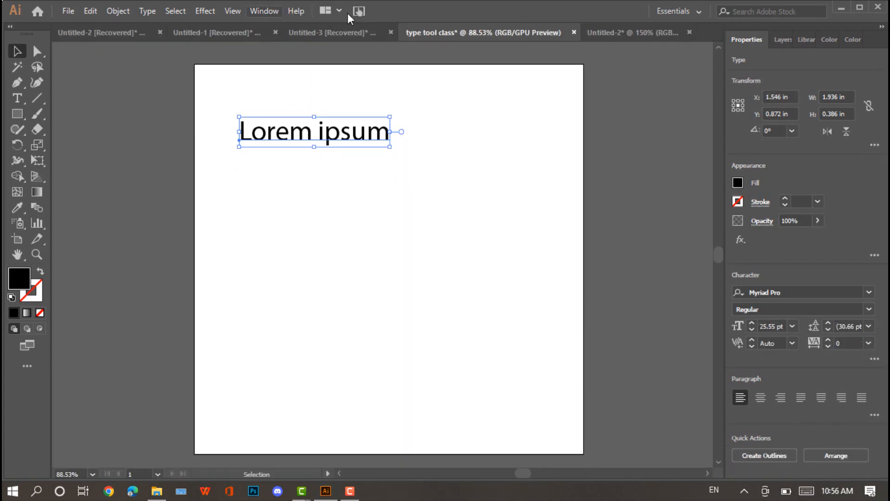
click(265, 10)
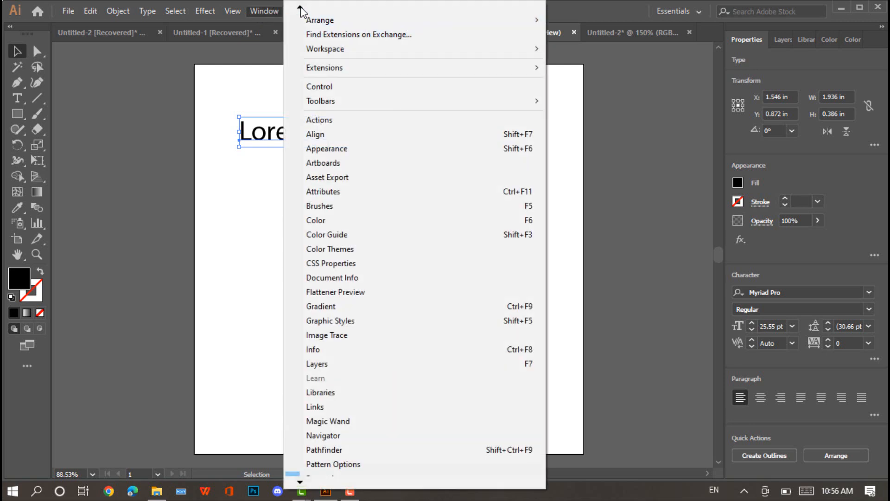
click(327, 87)
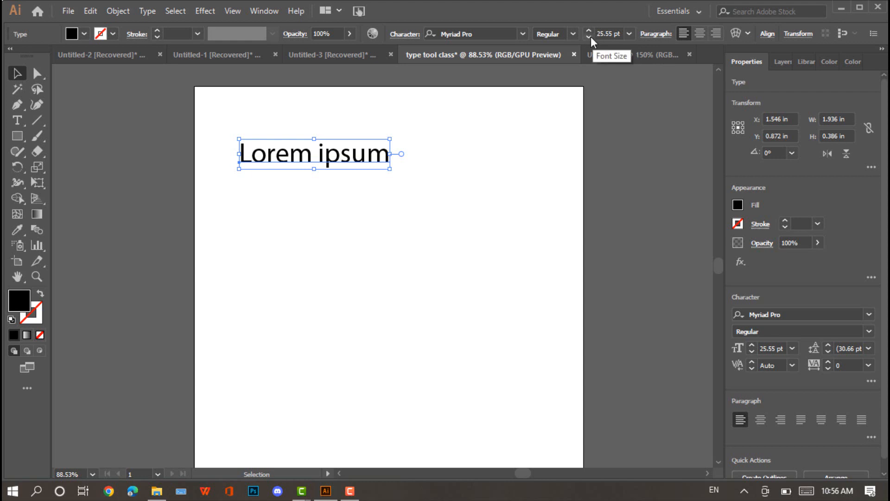
Step: Set the "Lorem ipsum" line's font size to 21 pt and move it slightly to the right
click(629, 34)
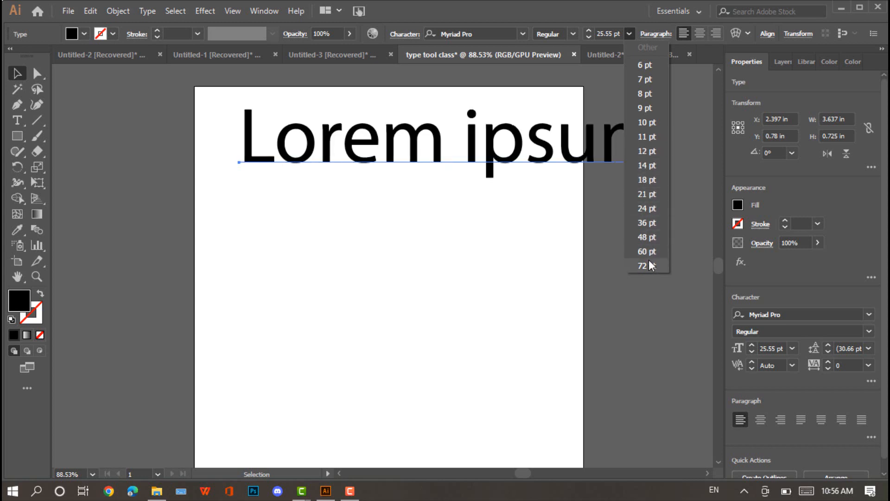
click(647, 194)
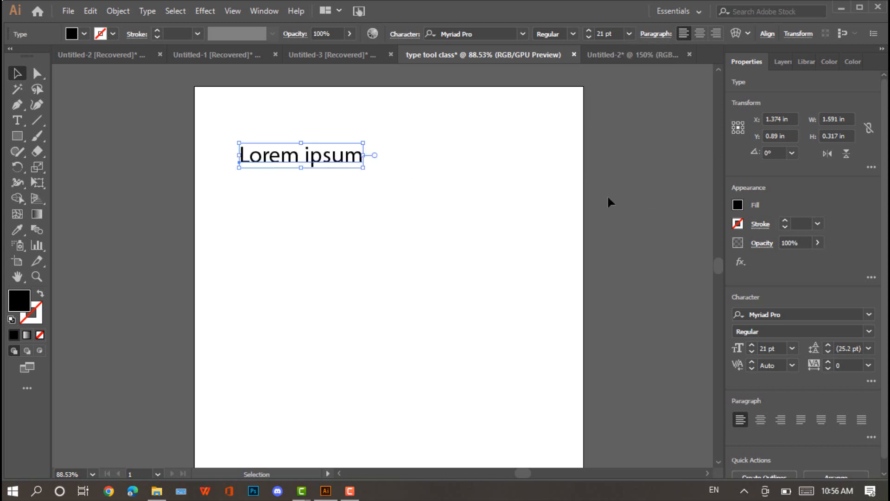
drag(348, 158, 396, 156)
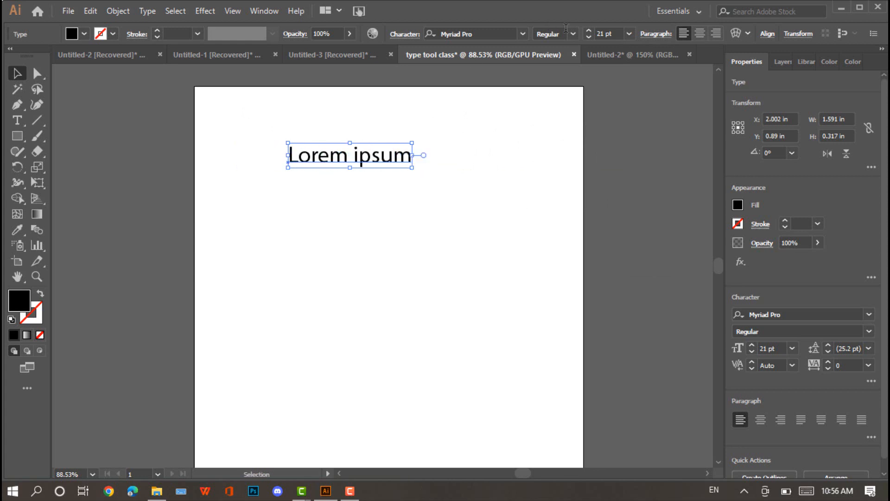
Step: Set the "Lorem ipsum" line's font size to 100 pt and move the enlarged text down and to the left
click(628, 34)
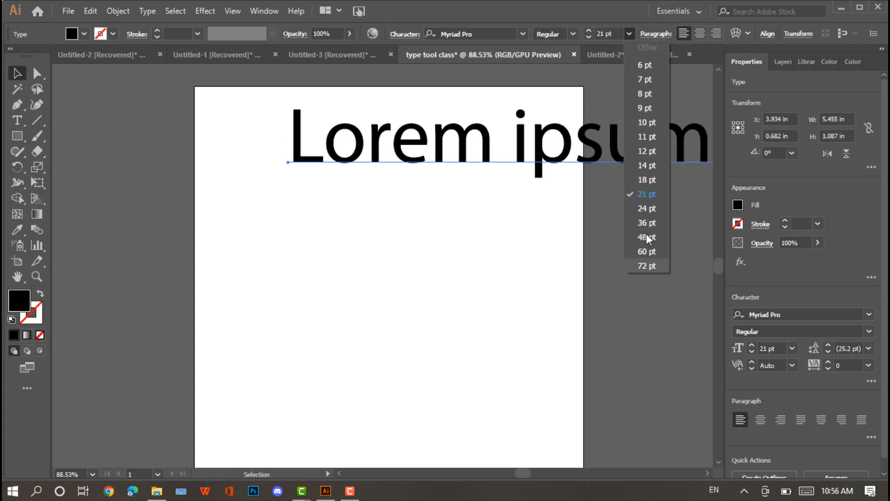
click(612, 33)
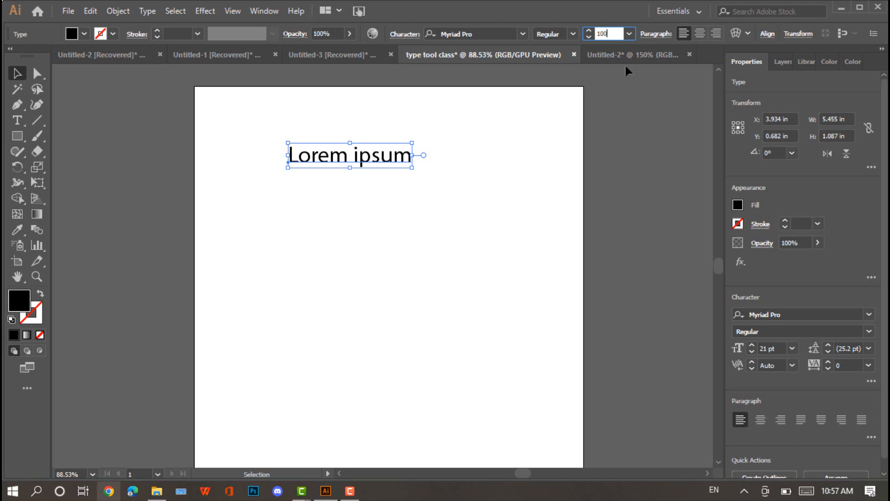
key(Return)
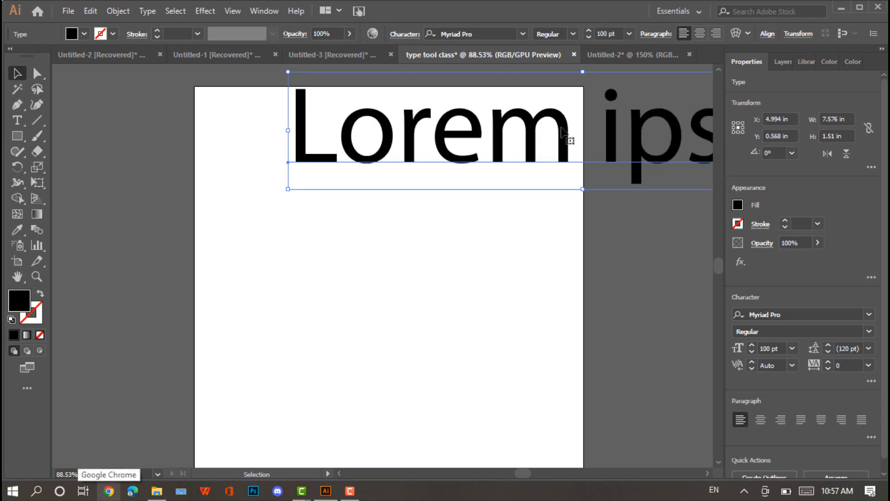
drag(565, 135, 404, 215)
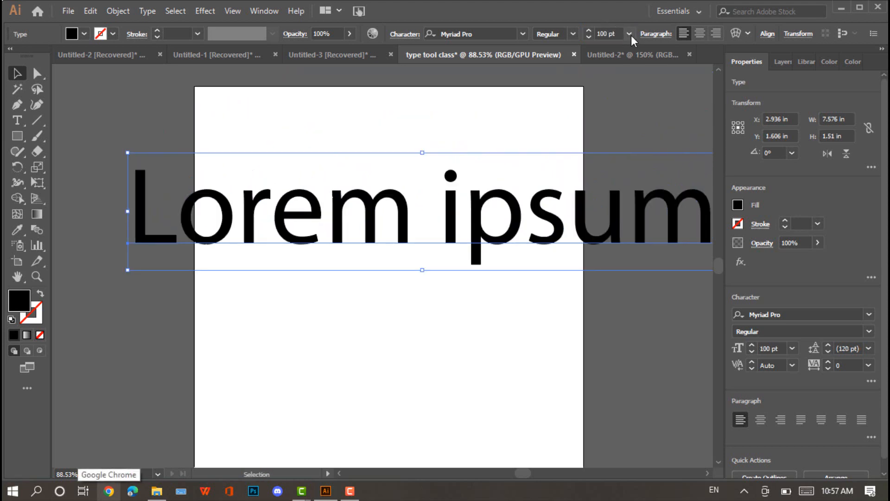
Step: Set the "Lorem ipsum" line's font size to 24 pt and move it onto the artboard's upper middle area
click(629, 35)
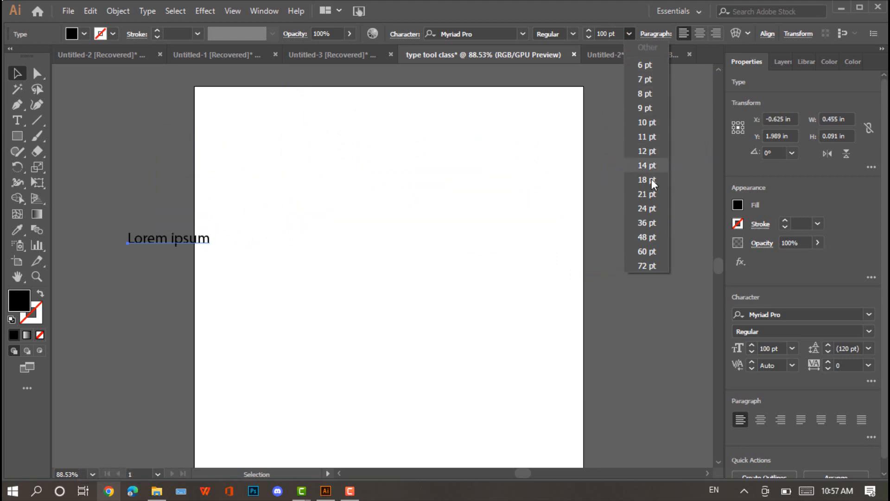
click(646, 206)
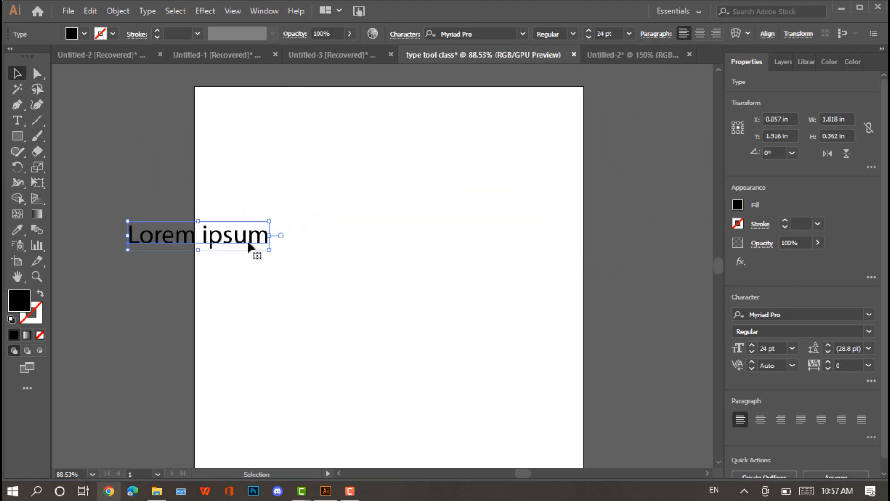
drag(232, 237, 395, 165)
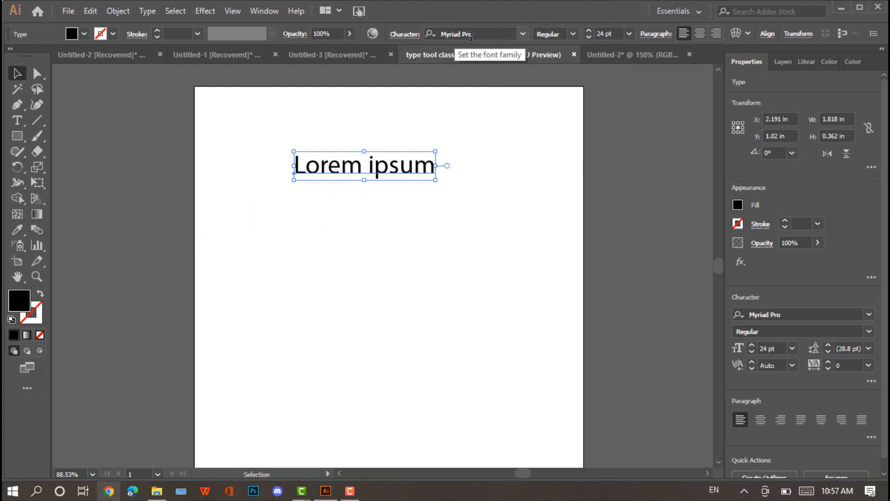
Step: Change the "Lorem ipsum" line's font family to LEMON MILK
click(522, 34)
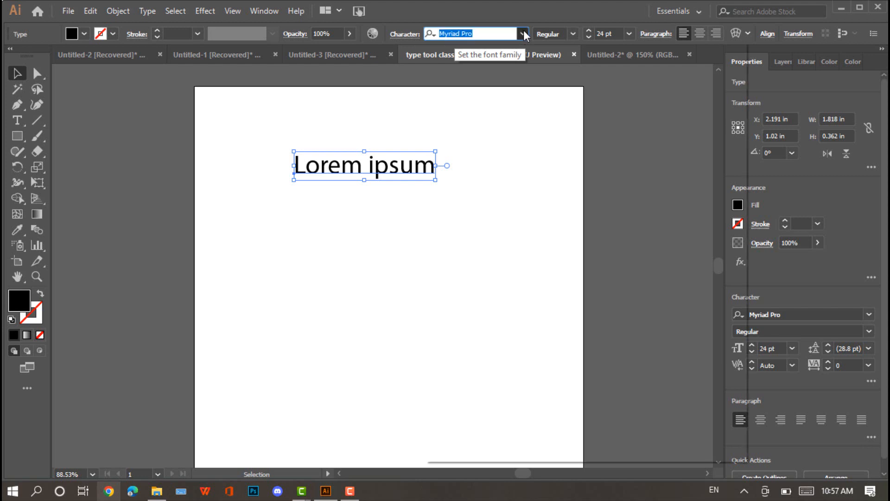
click(456, 34)
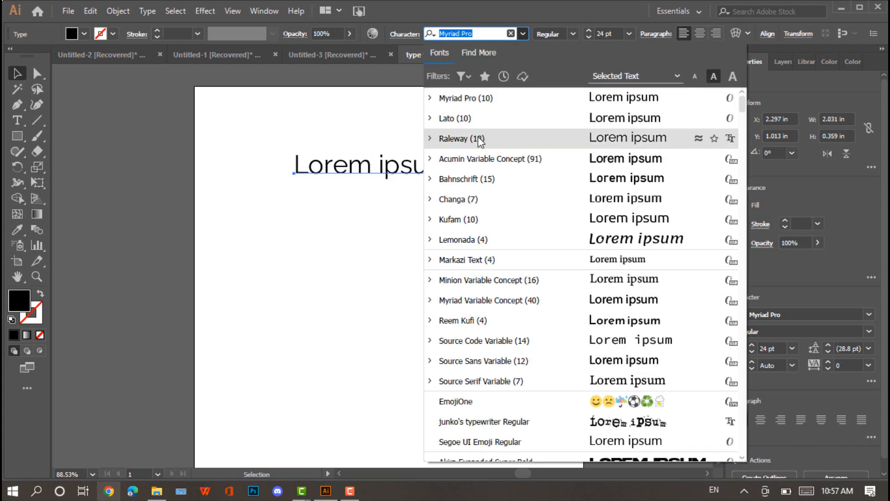
scroll(510, 268, down, 9)
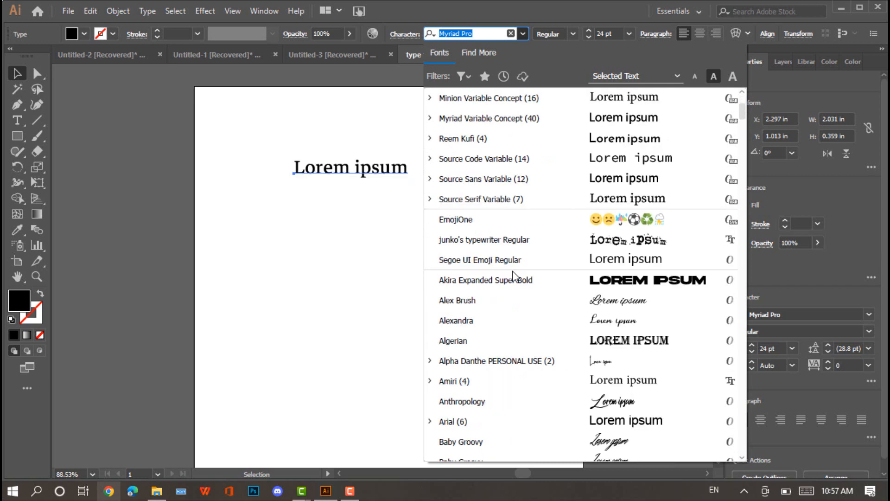
scroll(532, 334, down, 10)
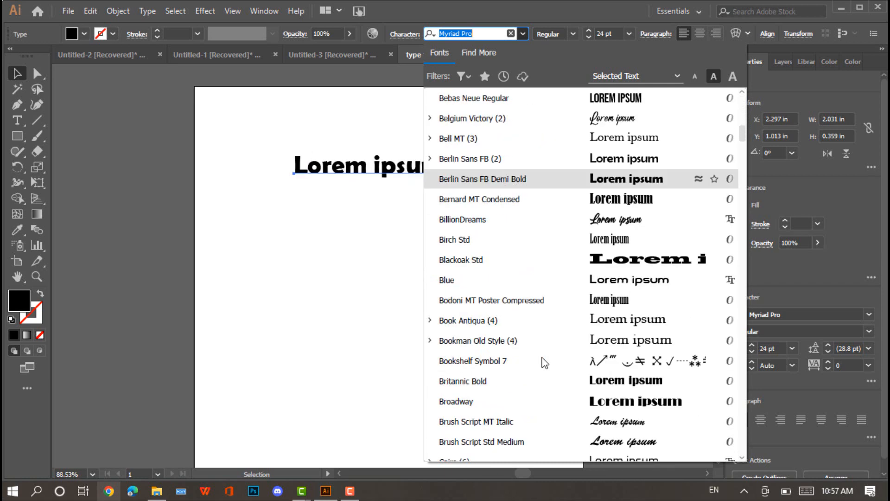
scroll(545, 357, down, 12)
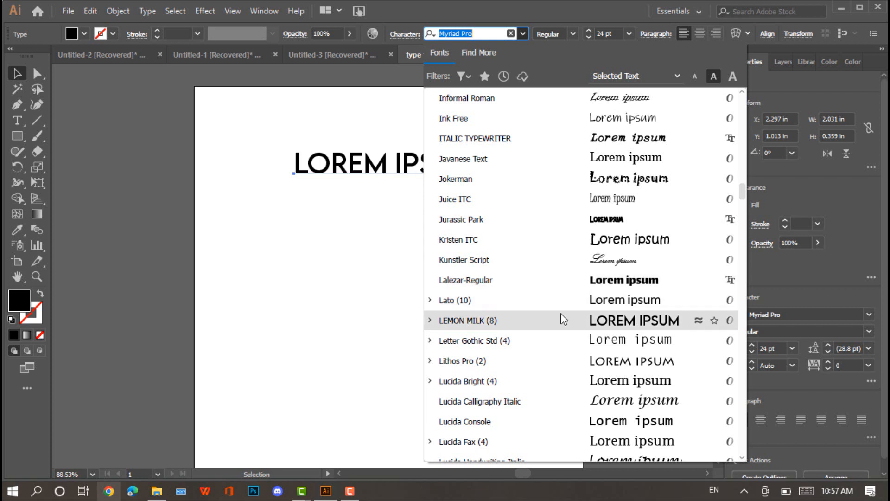
click(459, 323)
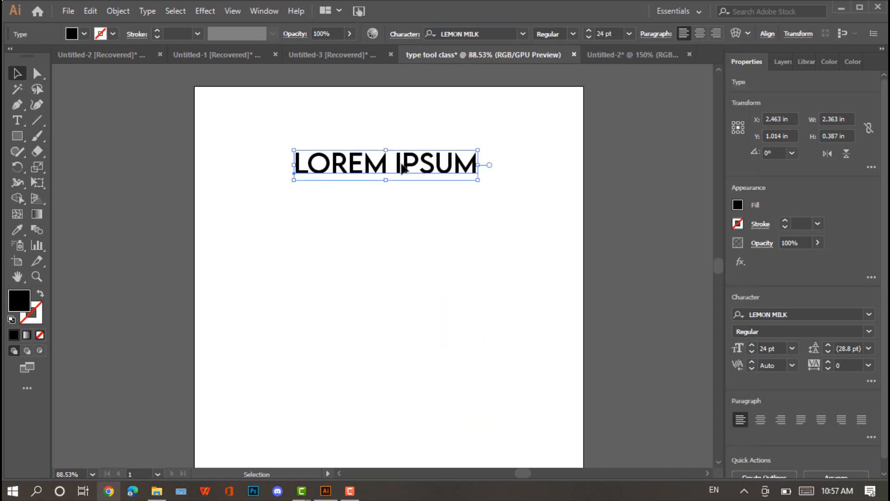
key(t)
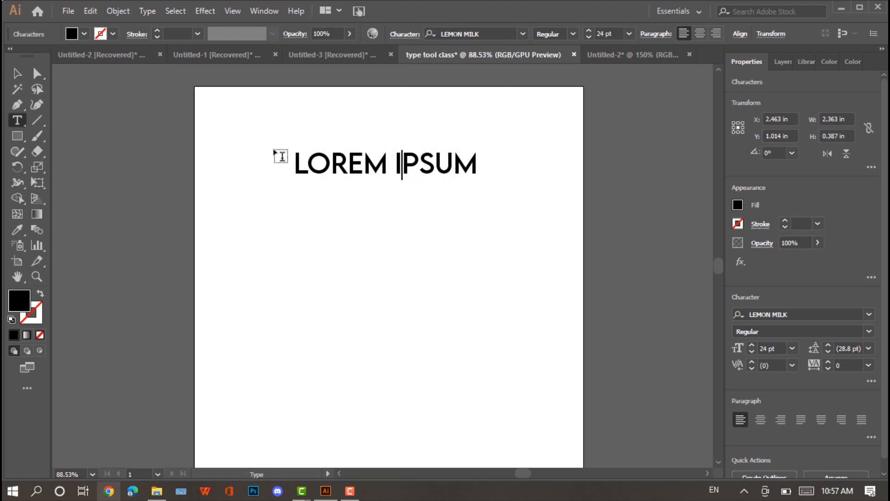
drag(348, 167, 492, 183)
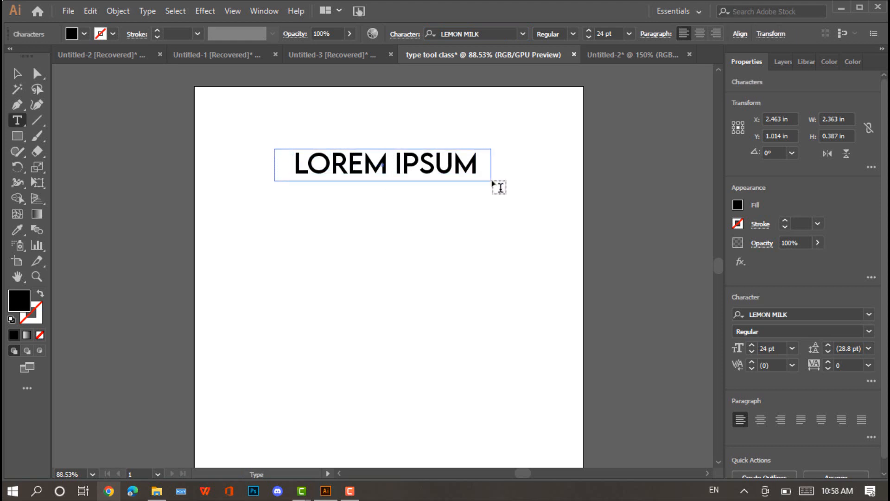
key(Escape)
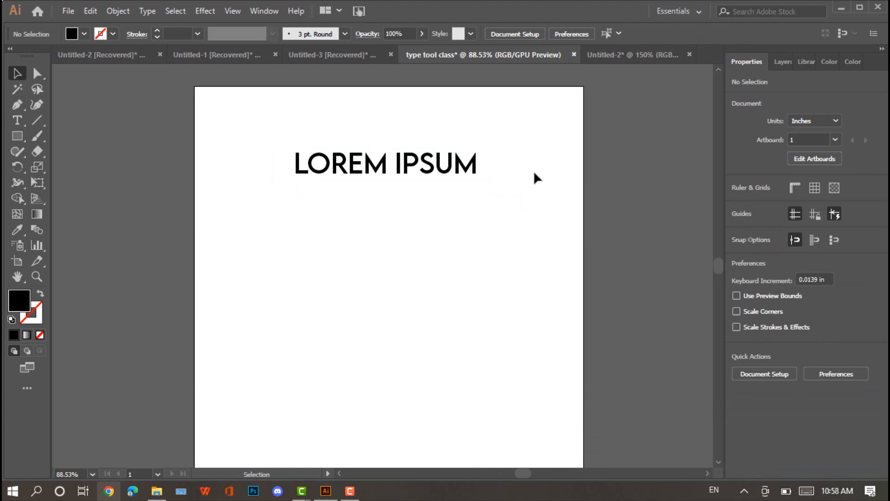
Step: Set the "LOREM IPSUM" line's font style to Bold and move the line up near the artboard's top edge
click(407, 181)
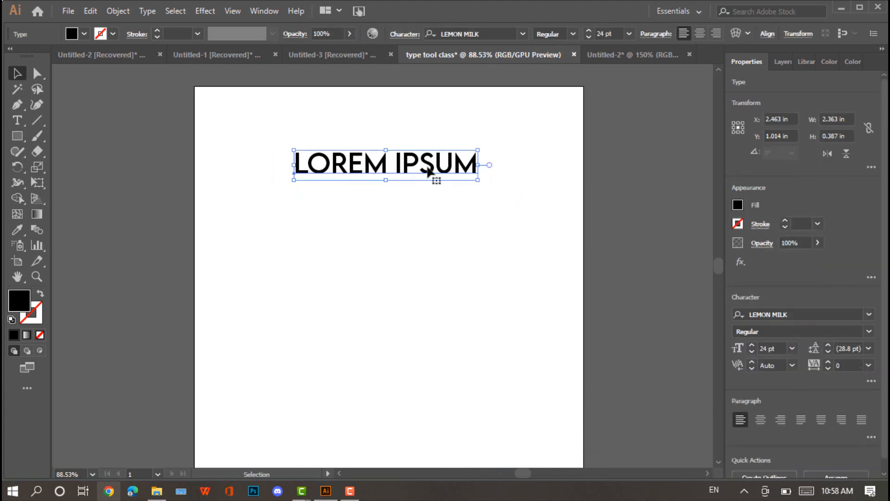
drag(426, 167, 418, 187)
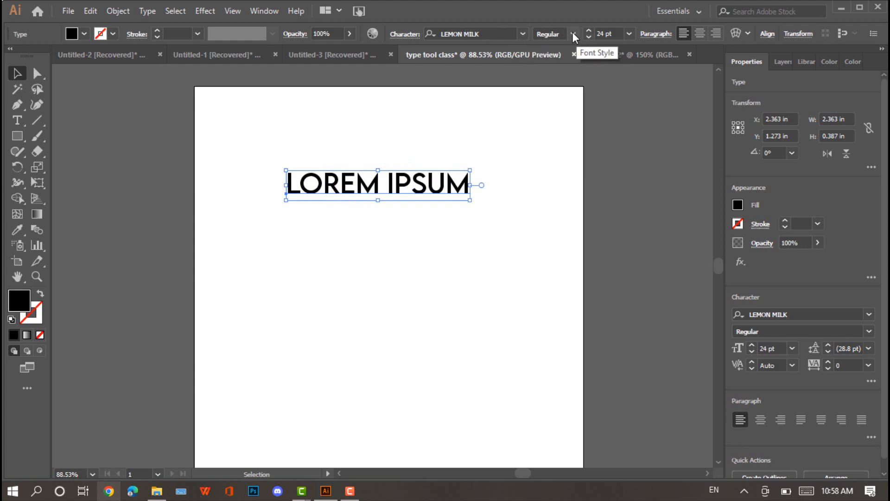
click(573, 35)
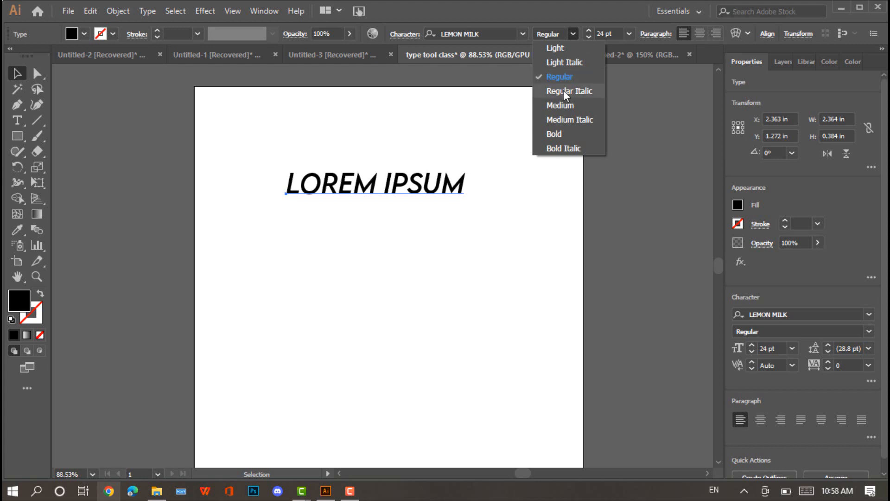
click(557, 134)
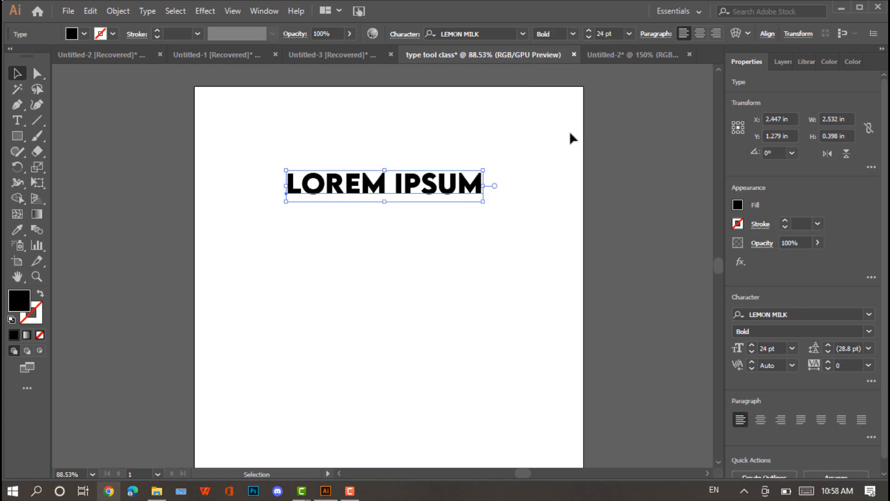
drag(376, 187, 360, 135)
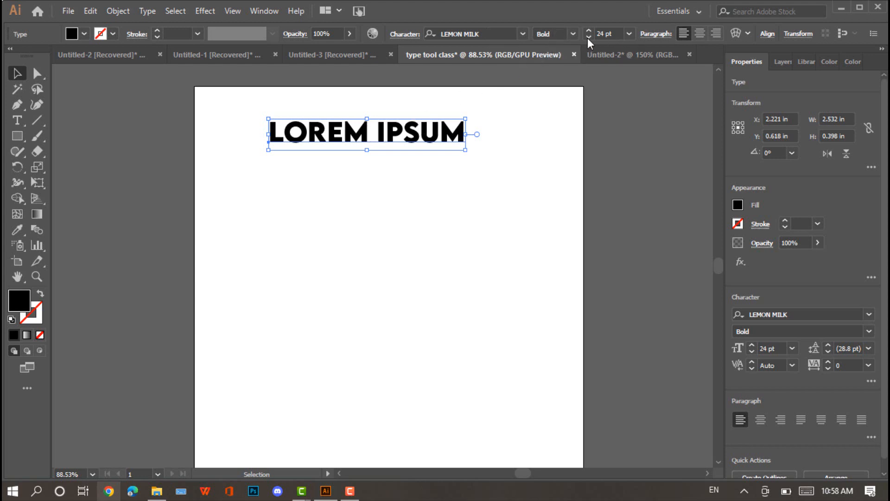
click(575, 33)
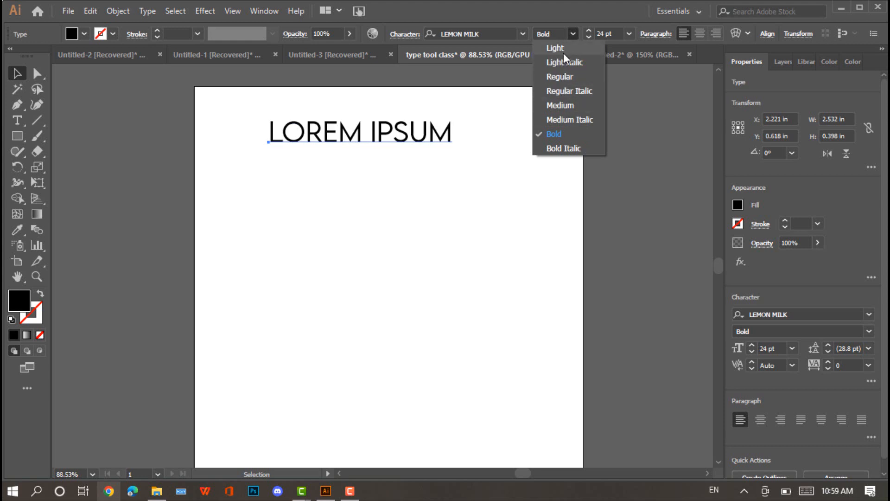
click(497, 151)
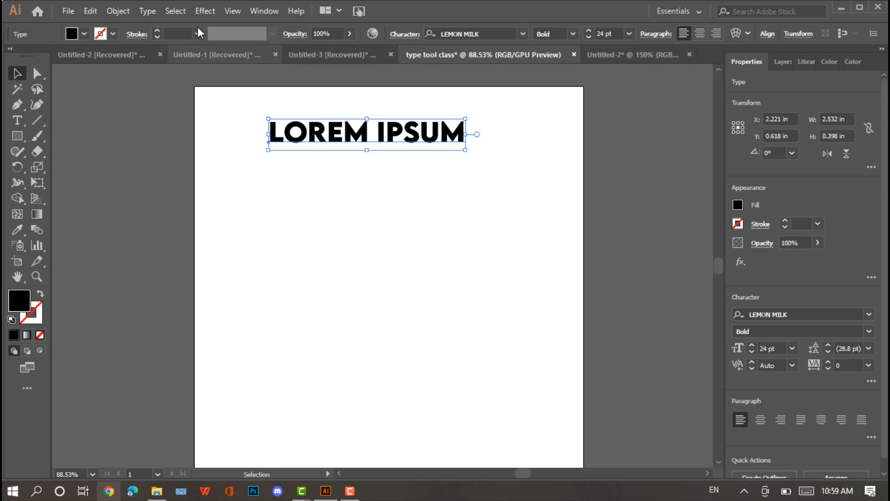
click(146, 13)
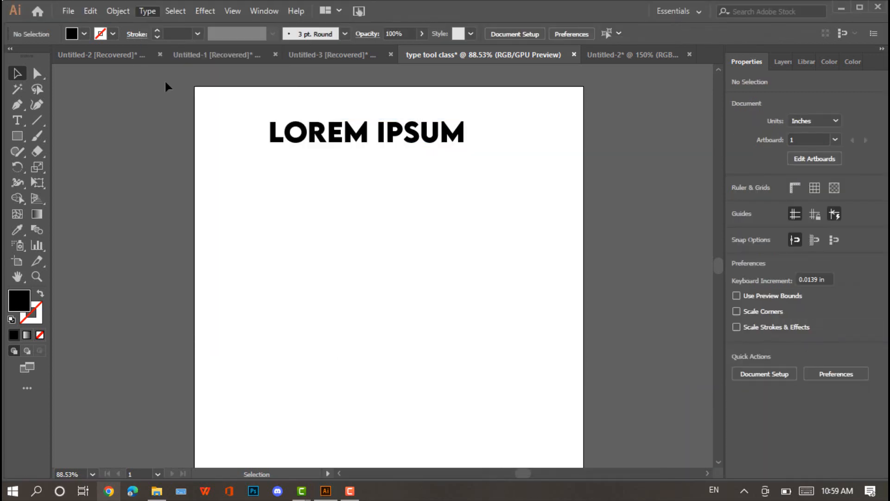
Step: Open the Character panel and place it over the artboard's upper-right edge, clear of the text
click(262, 10)
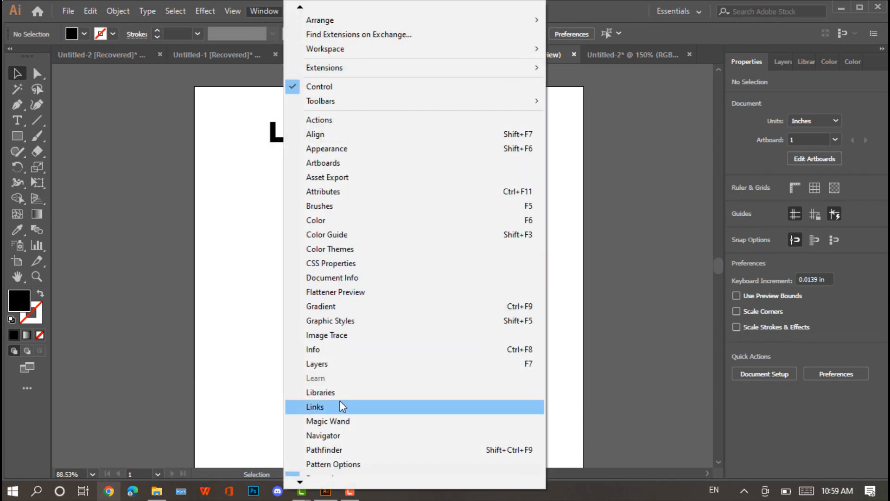
mouse_move(302, 484)
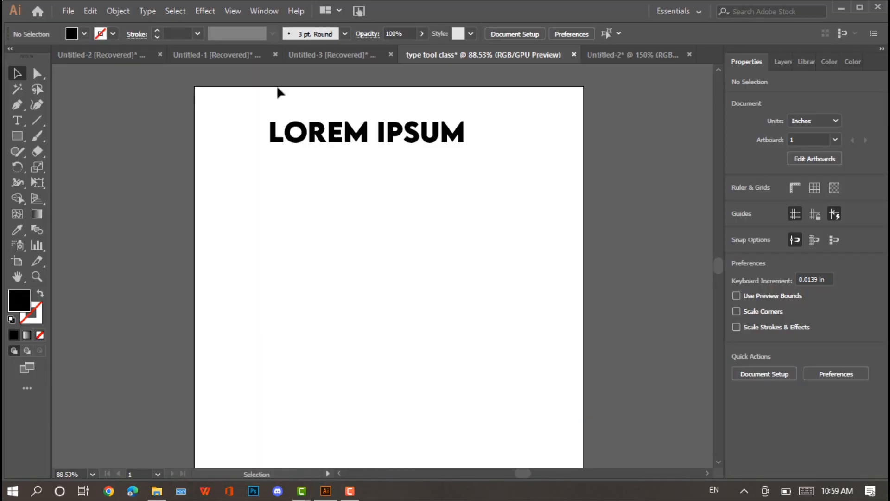
click(260, 8)
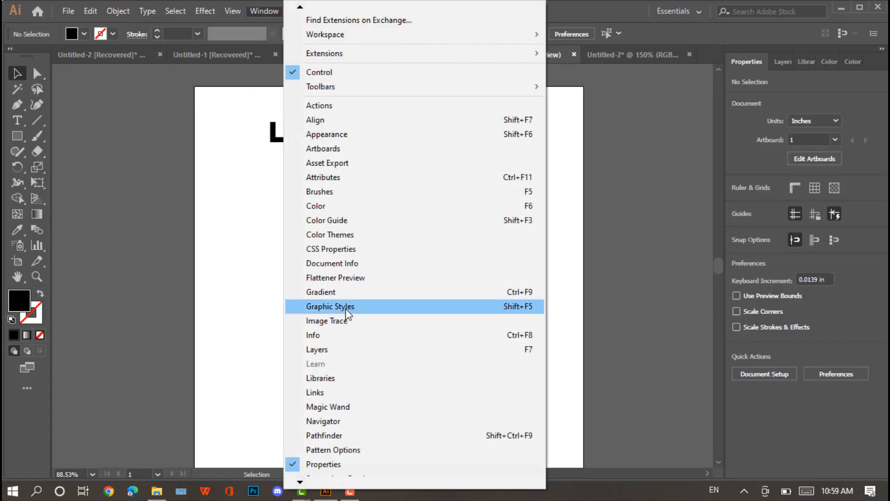
mouse_move(300, 480)
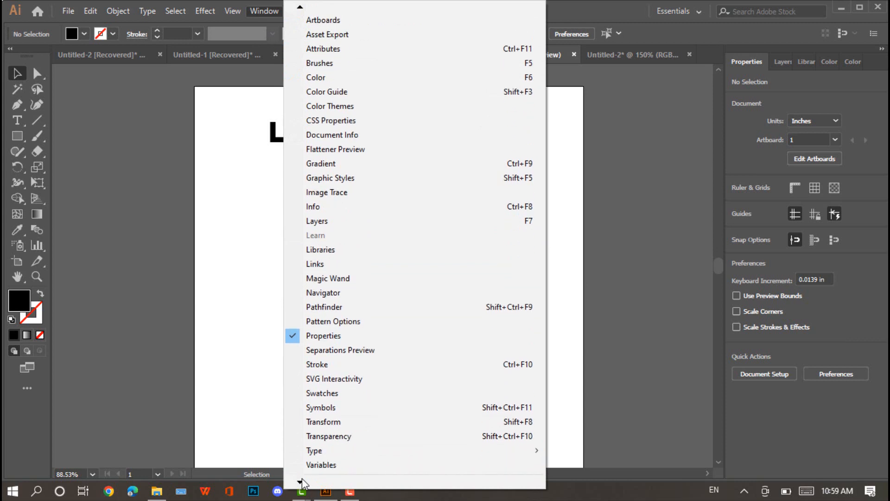
mouse_move(330, 459)
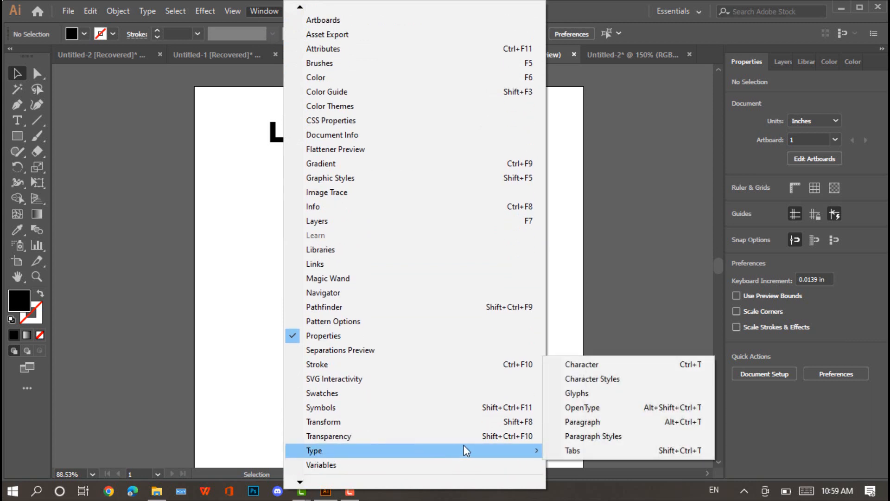
click(586, 365)
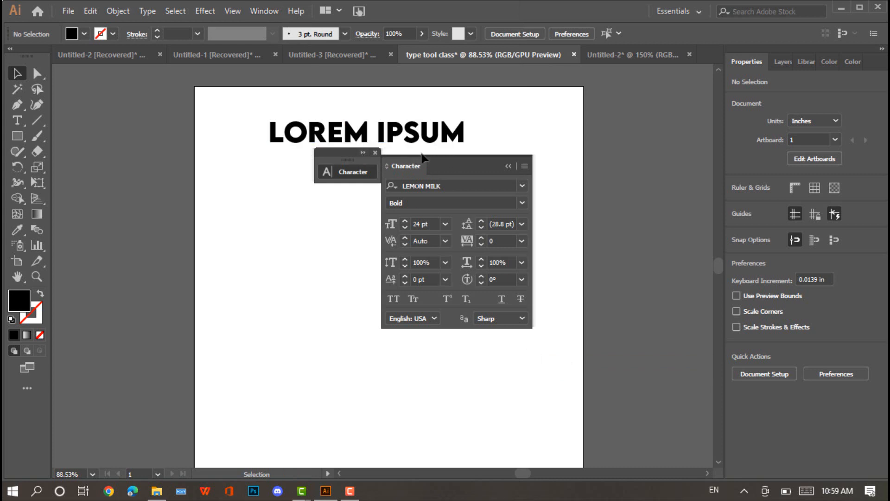
drag(434, 160, 602, 110)
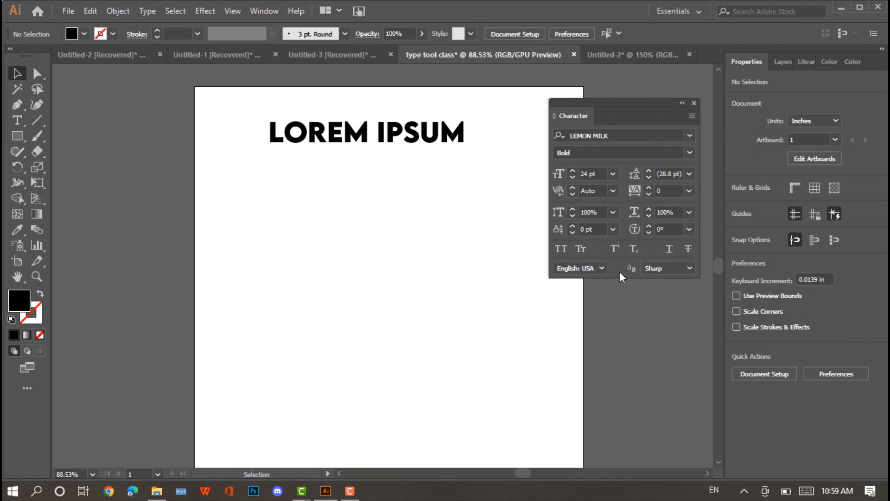
Step: Hide the Character panel's additional options and show them again
click(692, 116)
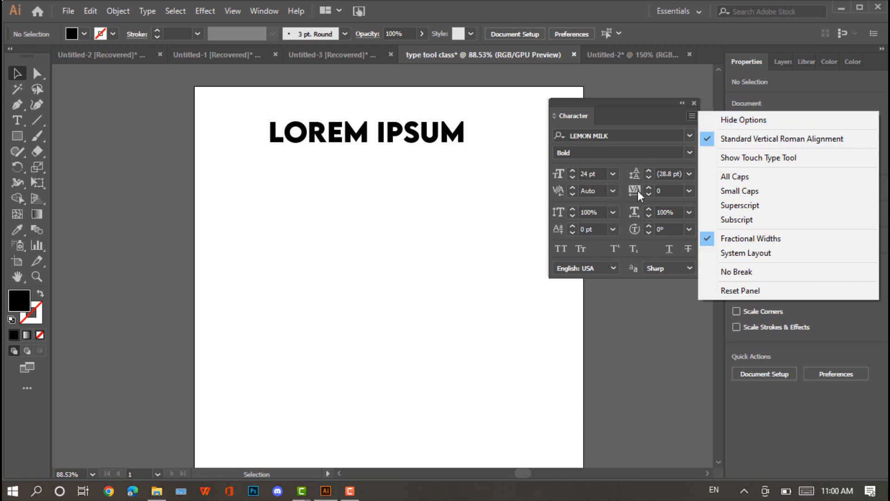
click(740, 119)
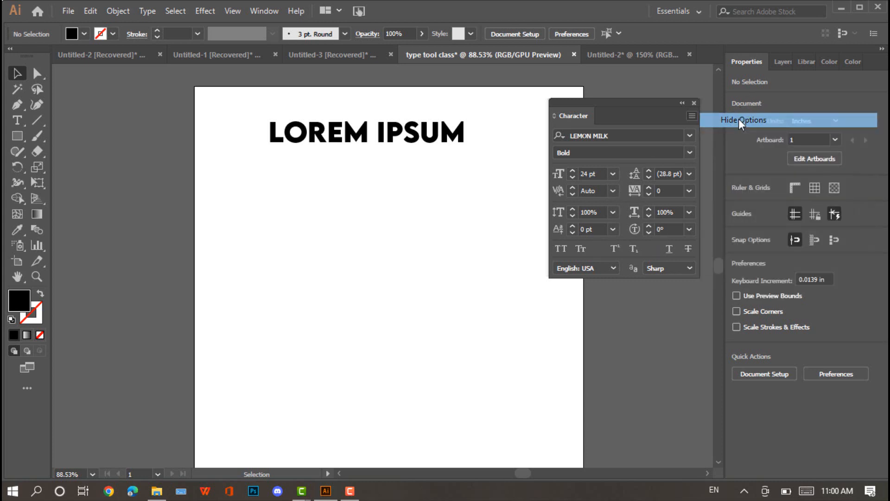
click(692, 117)
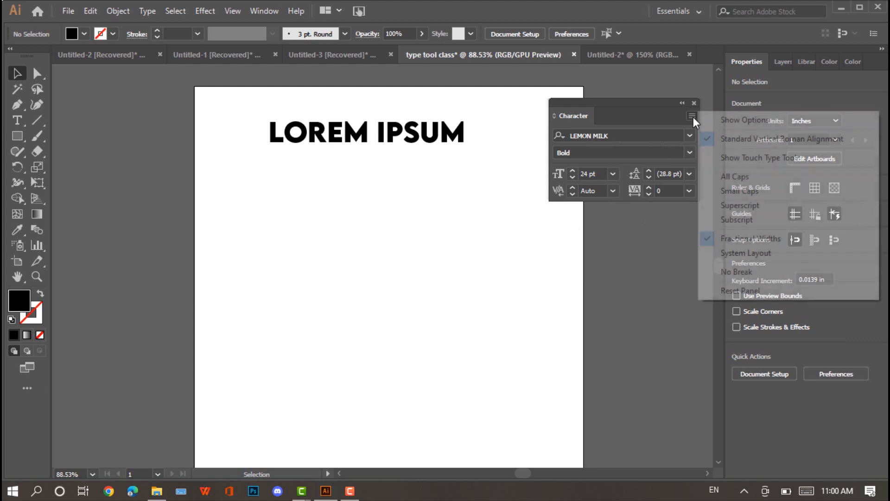
click(725, 120)
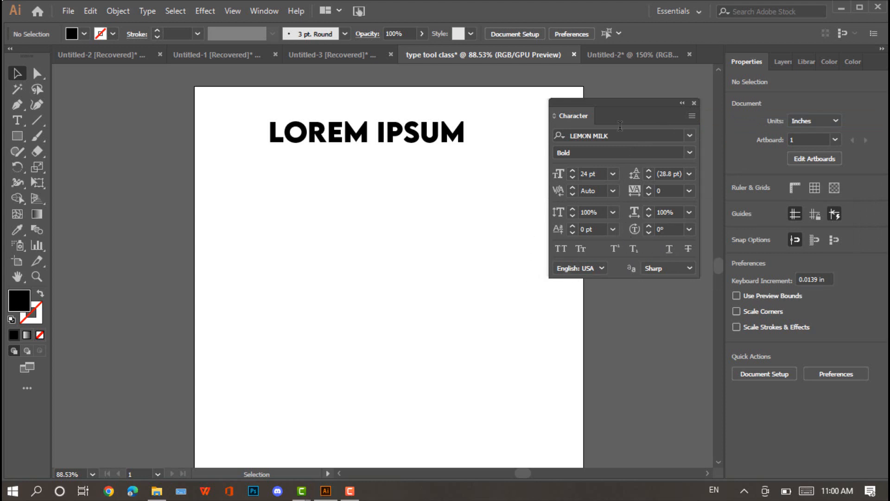
Step: Move the "LOREM IPSUM" line down to about X 2.06 in, Y 1.15 in and preview other font sizes, keeping 24 pt
drag(638, 103, 637, 86)
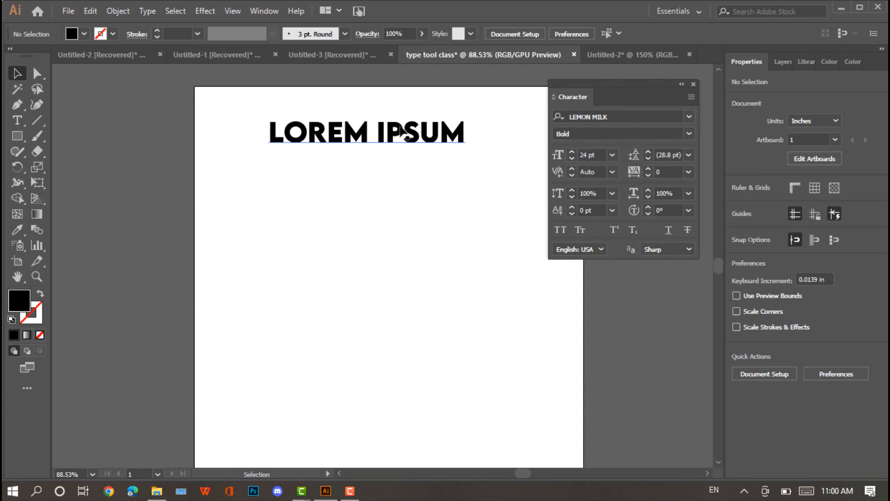
drag(407, 134, 402, 176)
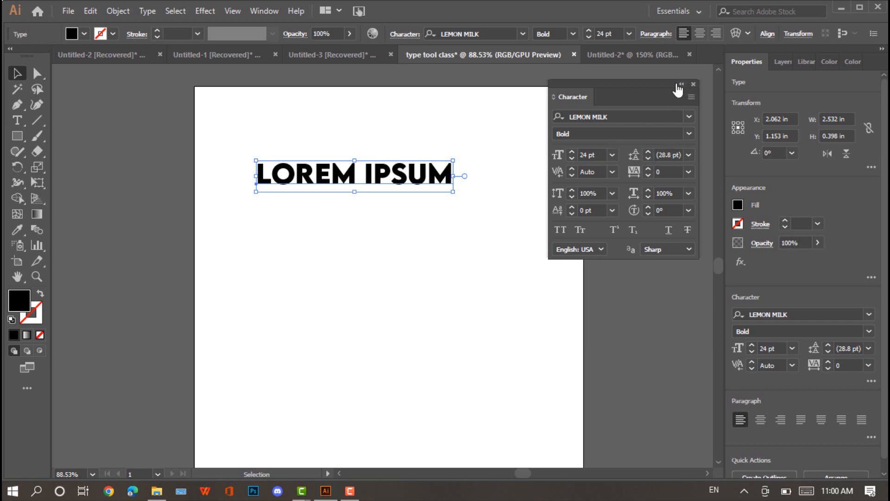
click(608, 156)
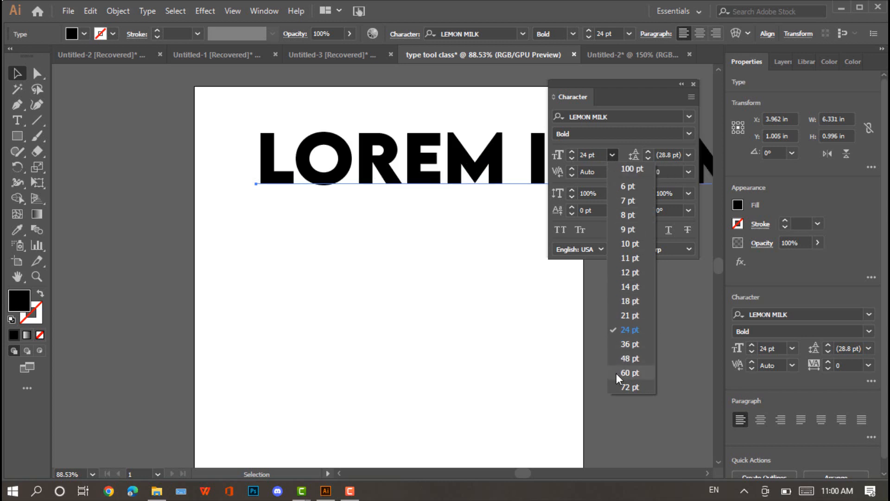
click(616, 330)
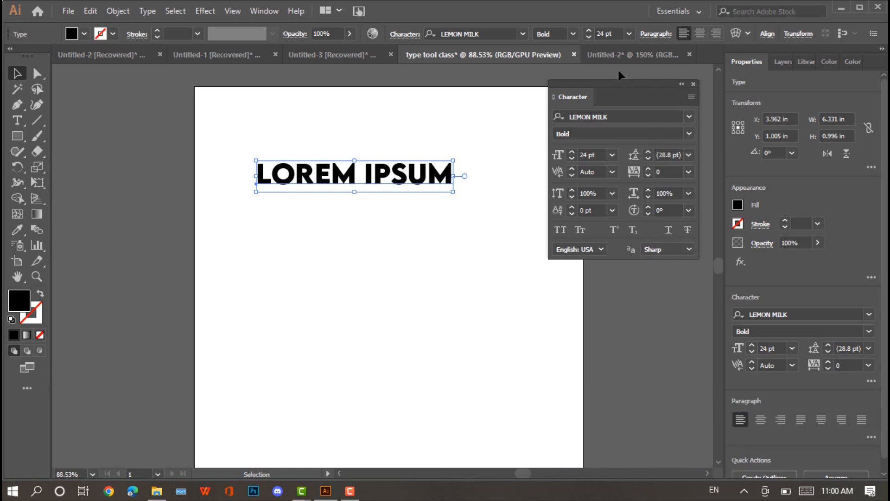
Step: Switch to the Untitled-2 document and examine the Character panel's leading, kerning and tracking options against the labelled diagram
click(628, 54)
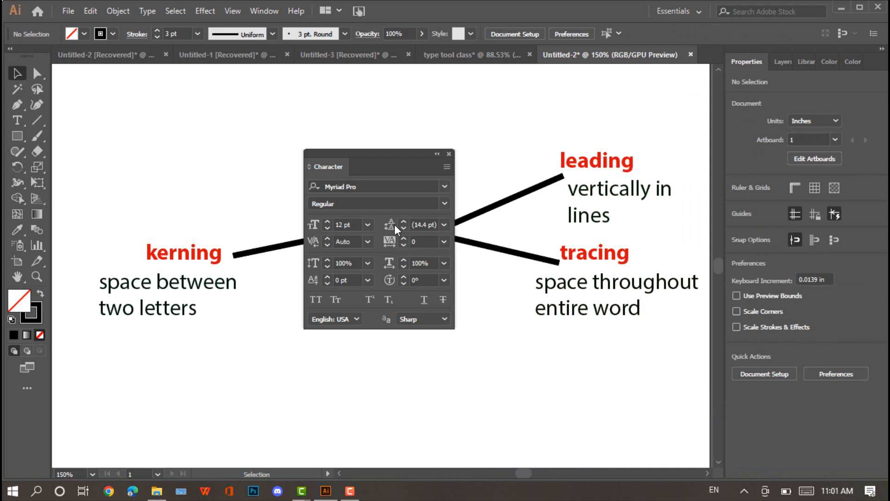
click(442, 225)
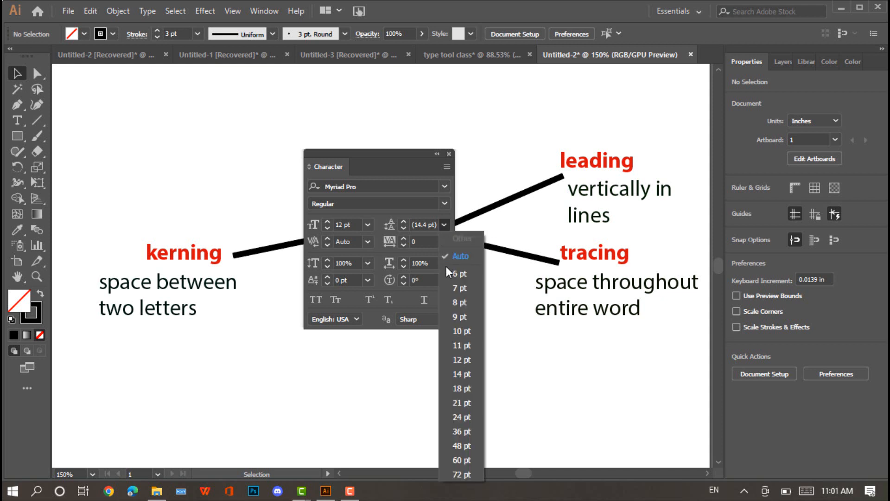
click(443, 226)
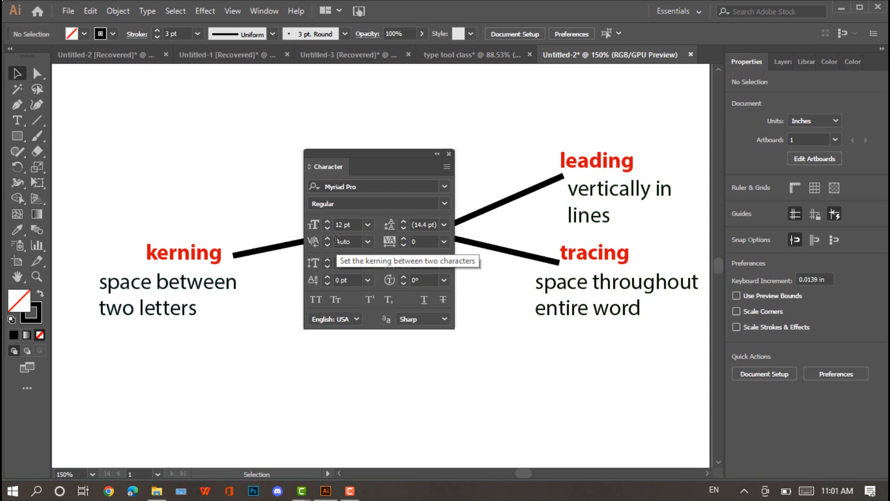
click(366, 242)
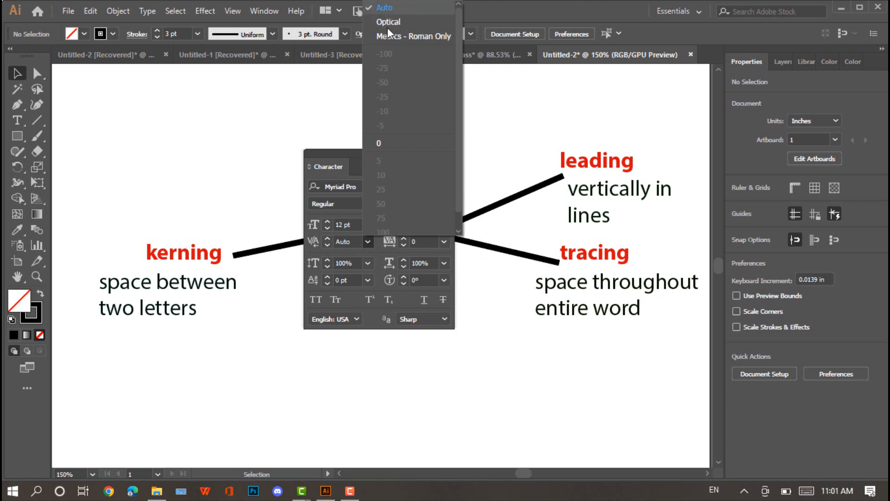
click(368, 243)
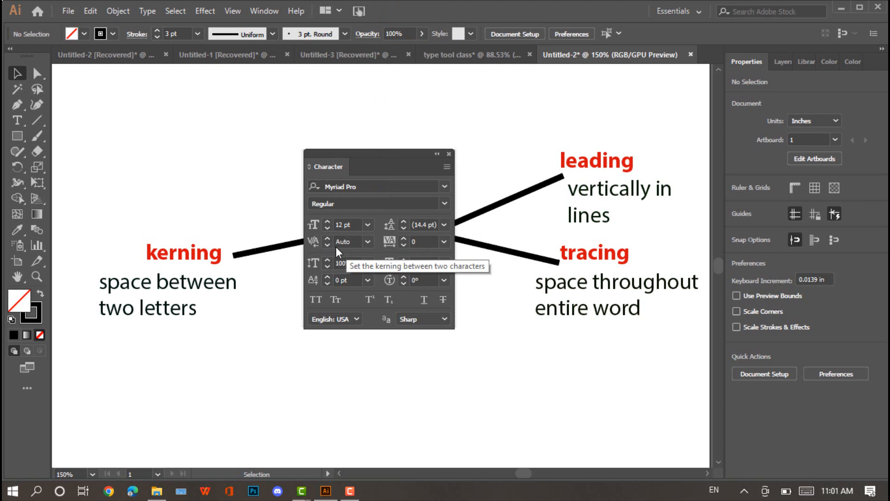
click(444, 242)
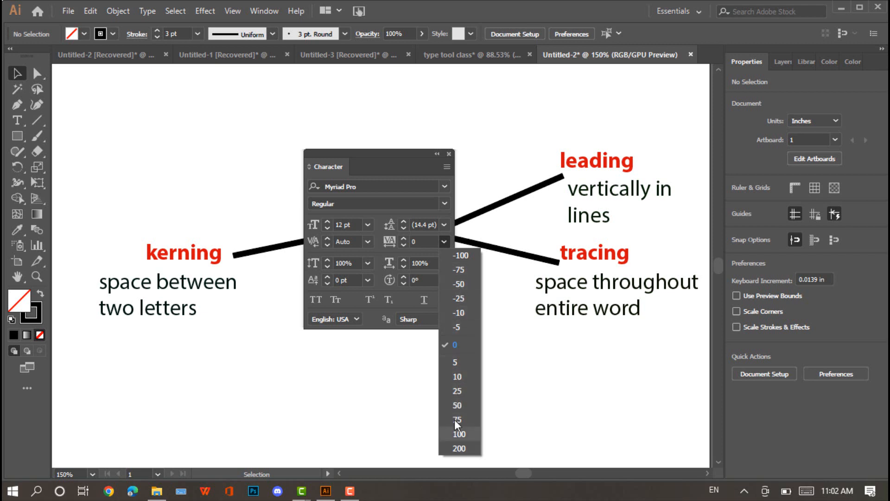
click(402, 352)
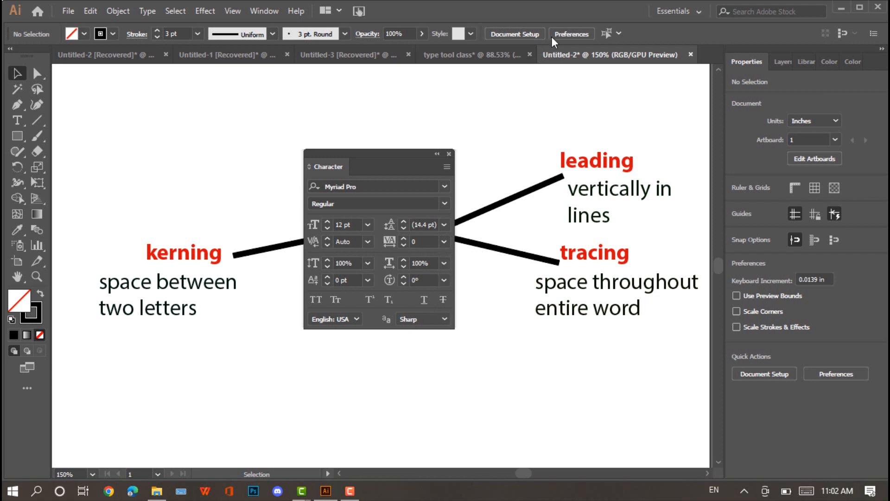
Step: Return to the "type tool class" document, place the Character panel clear of the text and move "LOREM IPSUM" to about X 2.46 in, Y 1.55 in
click(499, 55)
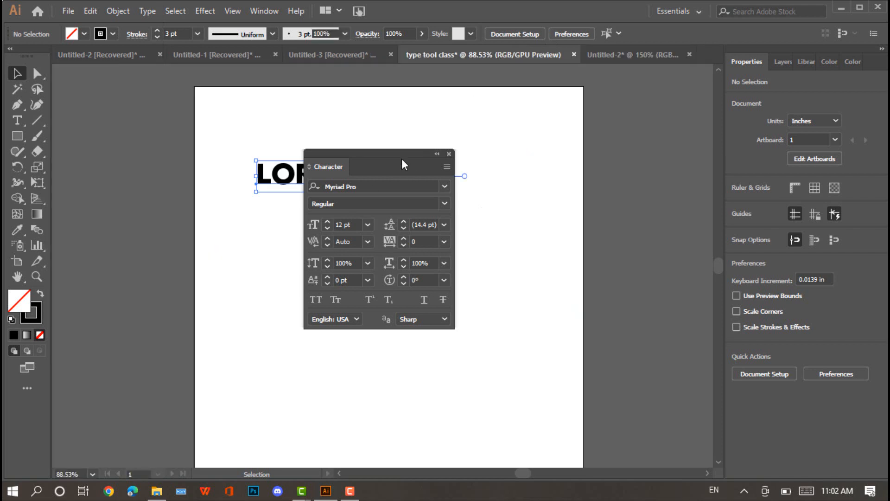
drag(391, 154, 630, 112)
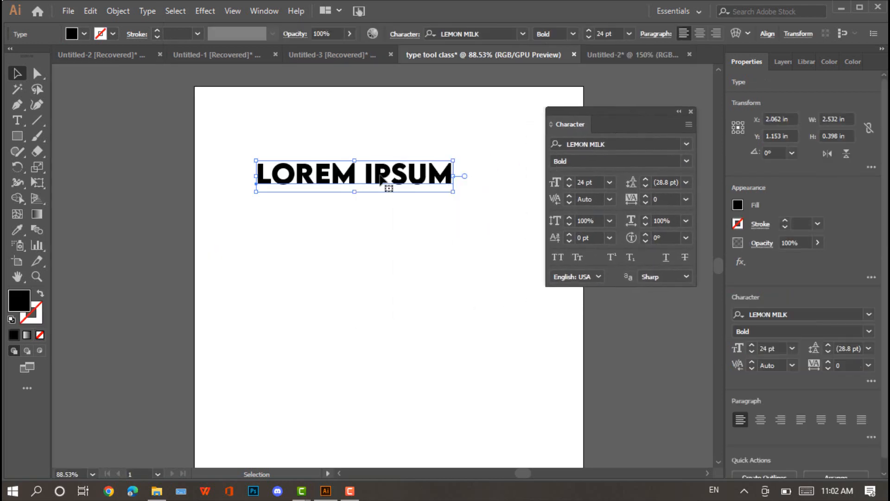
drag(380, 176, 408, 185)
drag(421, 206, 412, 205)
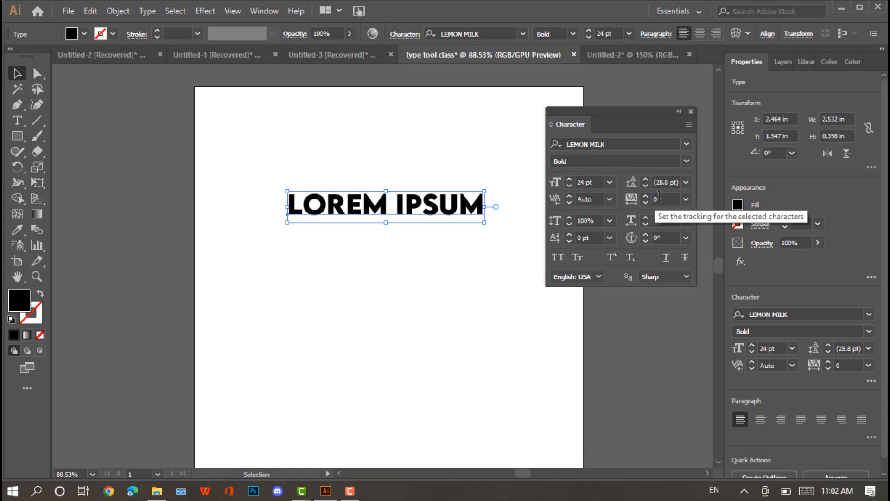
click(686, 182)
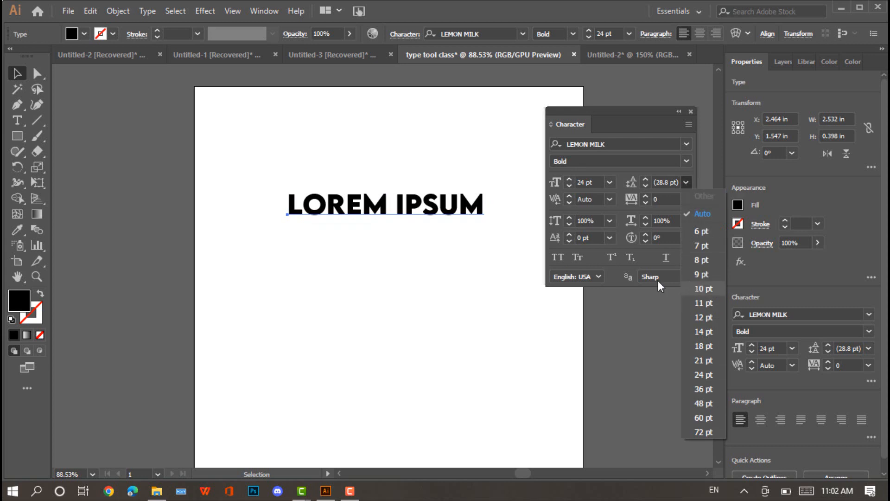
click(377, 211)
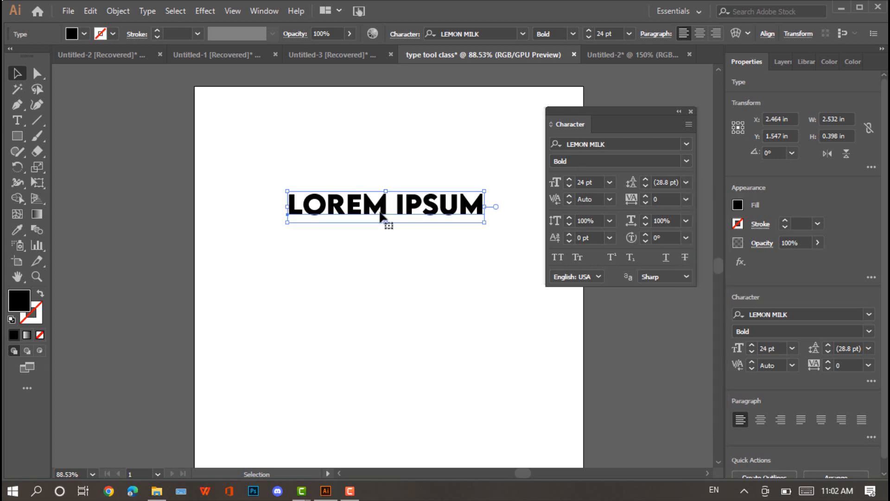
Step: Add "TEXT STYLE" as a second line beneath "LOREM IPSUM" in the same text object
double_click(468, 212)
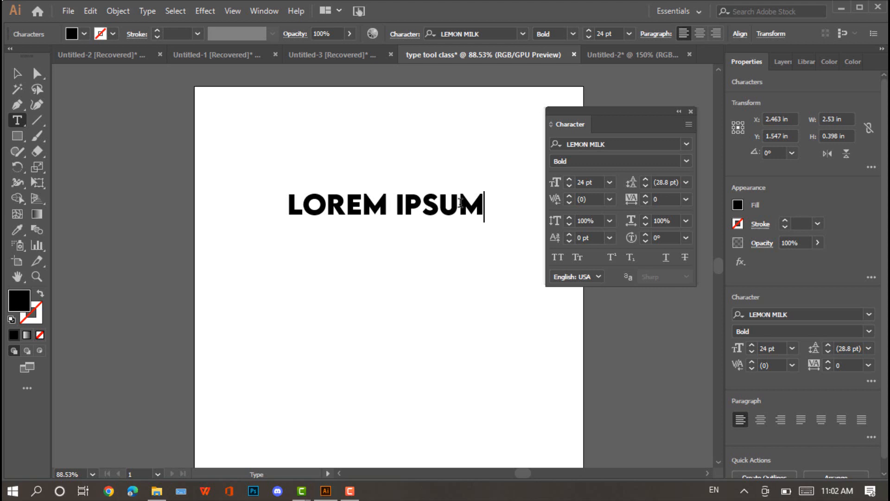
key(Return)
text(TEX)
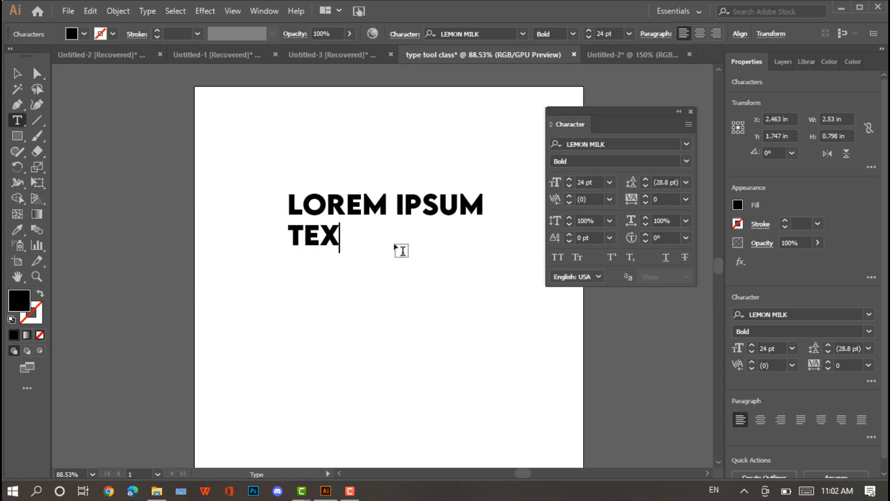
text(T STYLE)
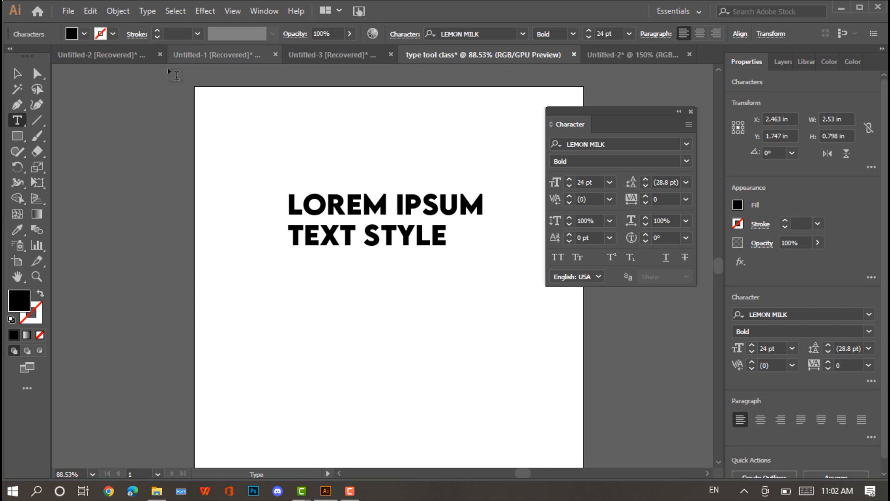
click(17, 74)
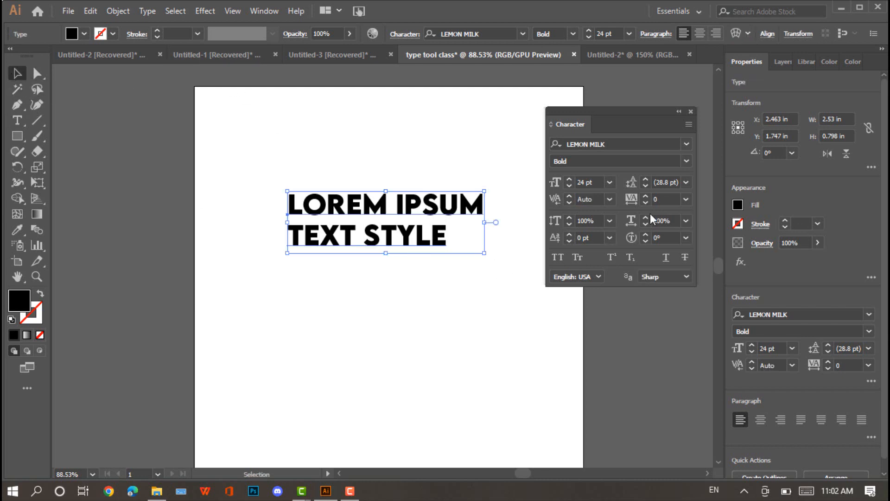
Step: Set the two-line text's leading to 24 pt and view the available kerning options without changing them
click(684, 182)
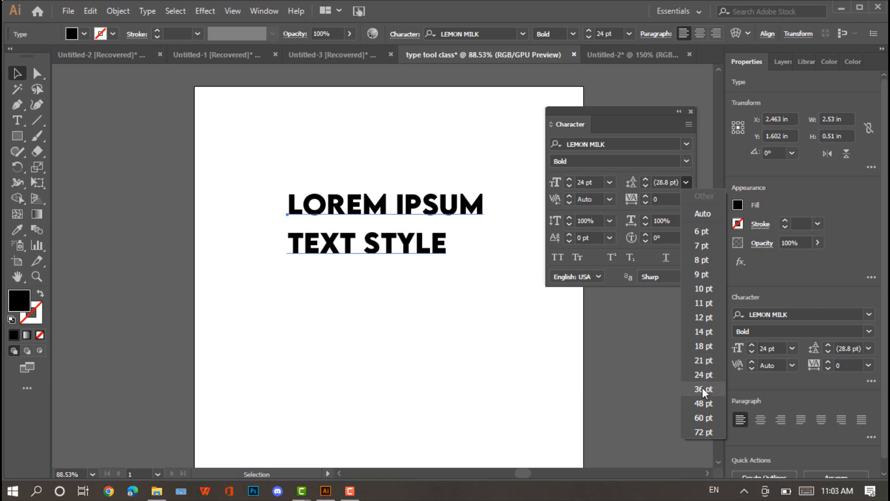
click(703, 374)
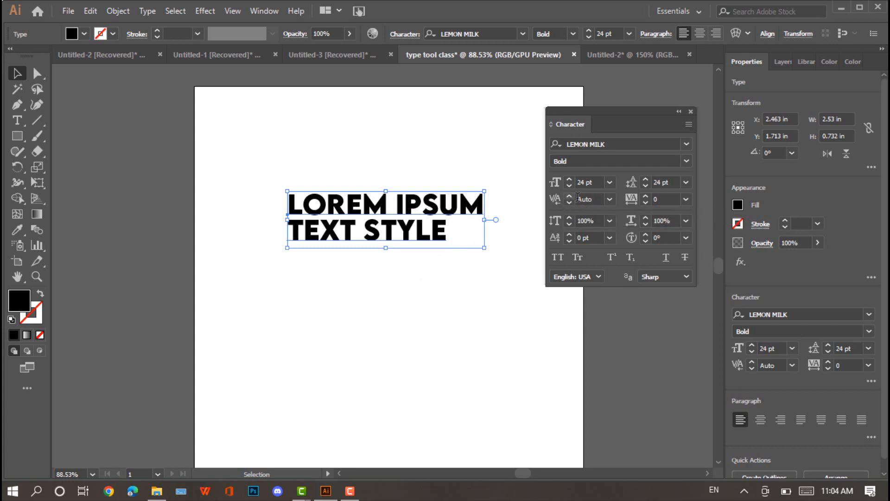
click(610, 199)
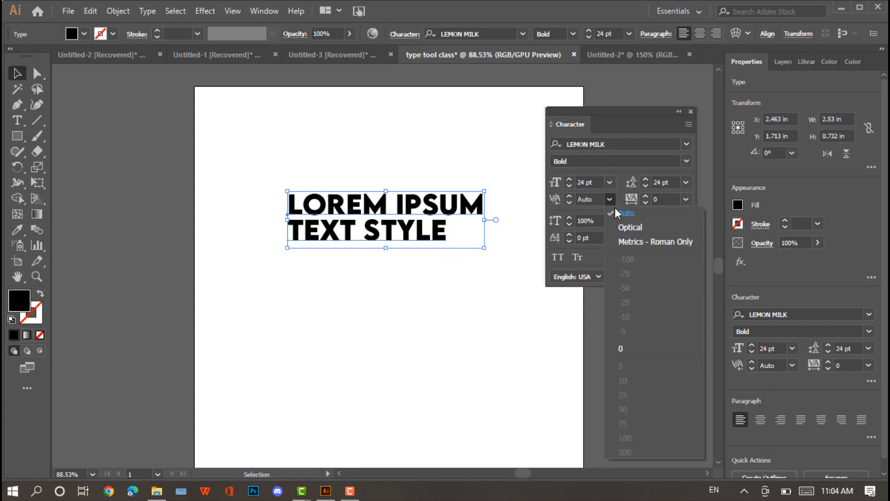
click(610, 199)
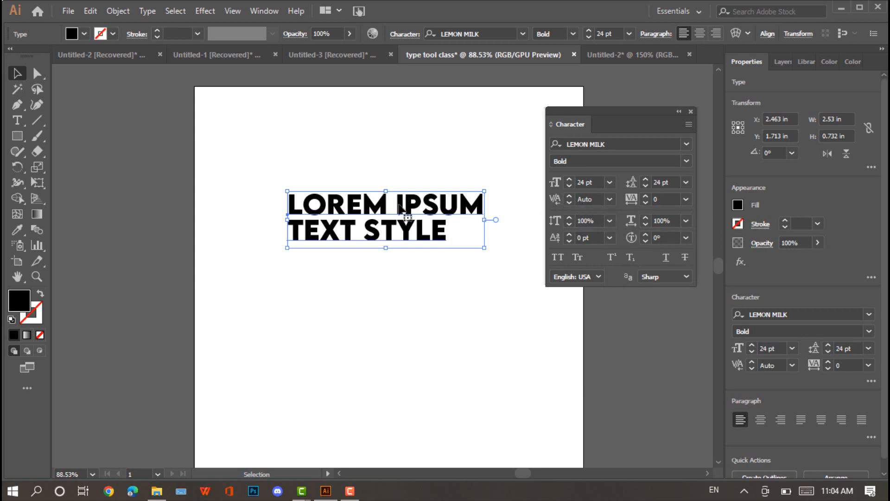
Step: Set the text's tracking to 200 and move it up to about X 2.41 in, Y 1.20 in
click(685, 201)
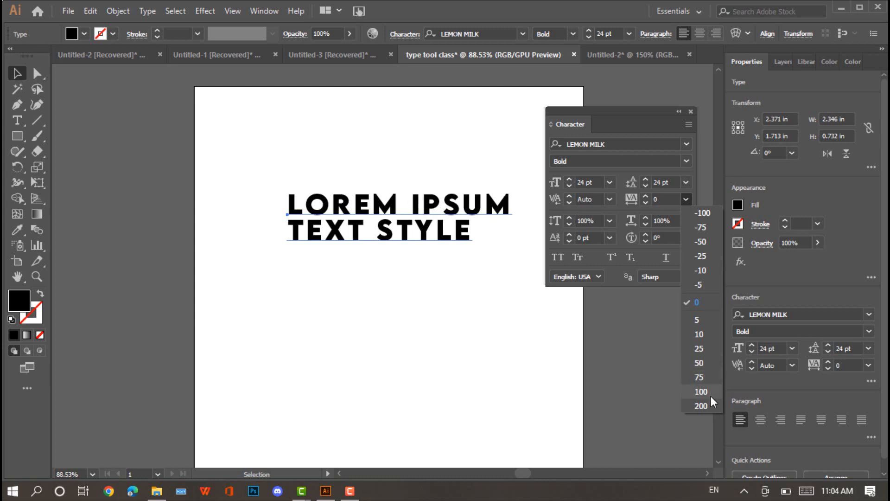
click(700, 406)
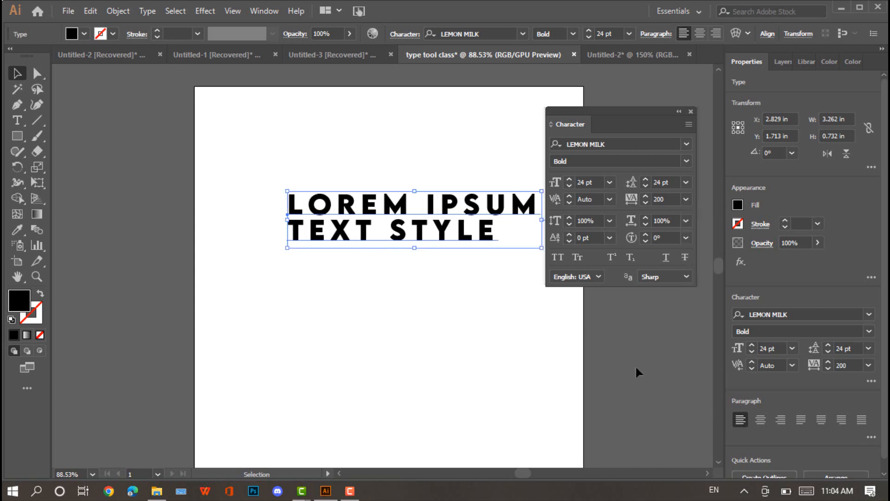
drag(446, 212, 414, 173)
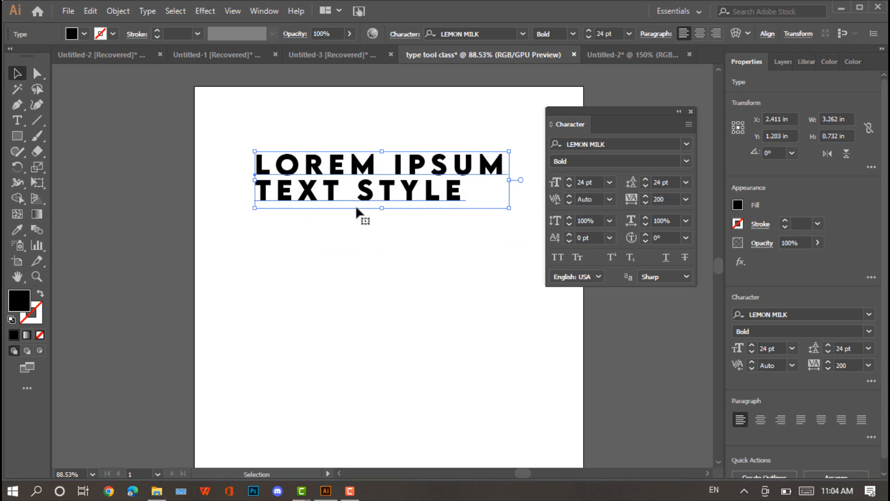
Step: Preview the text at other vertical and horizontal scale values, up to 200%, keeping both at 100%
click(608, 221)
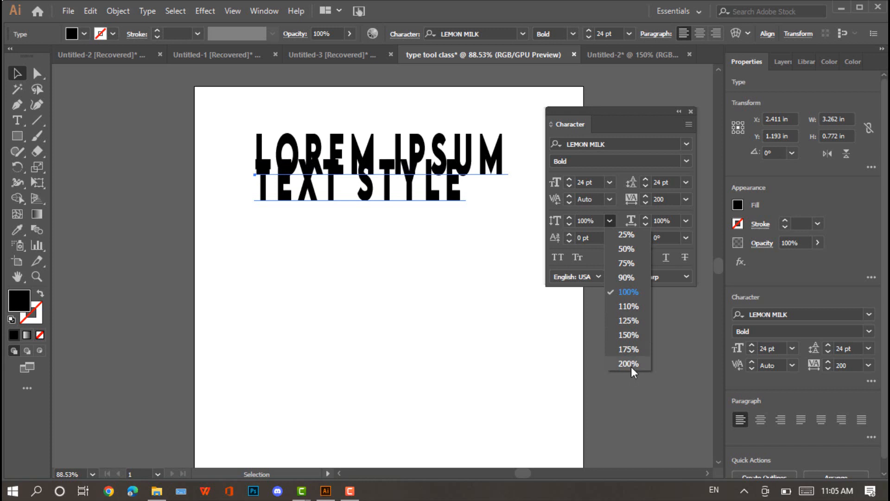
click(627, 290)
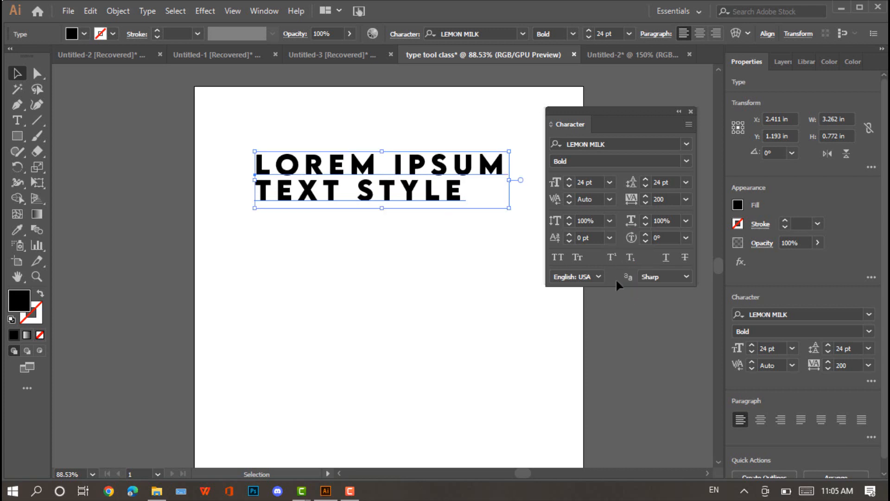
click(686, 221)
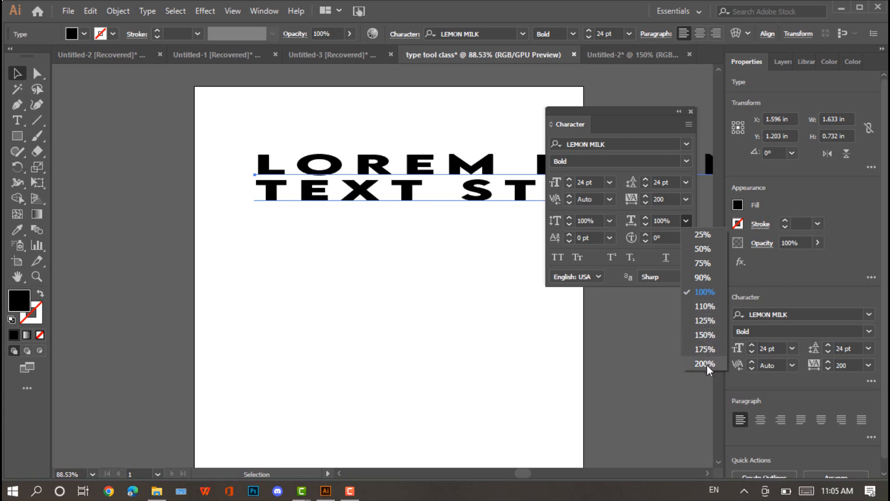
click(708, 292)
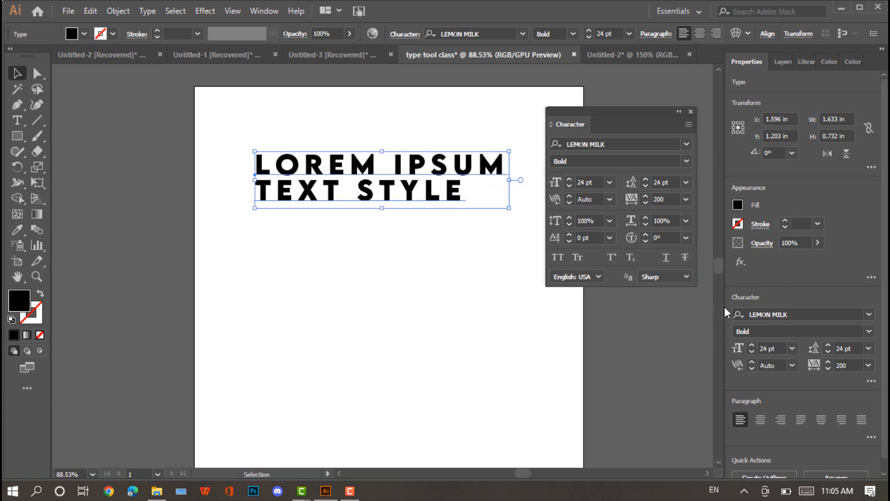
Step: Move the text to about X 2.03 in, Y 0.68 in and preview character rotation angles, keeping 0°
drag(370, 166, 341, 126)
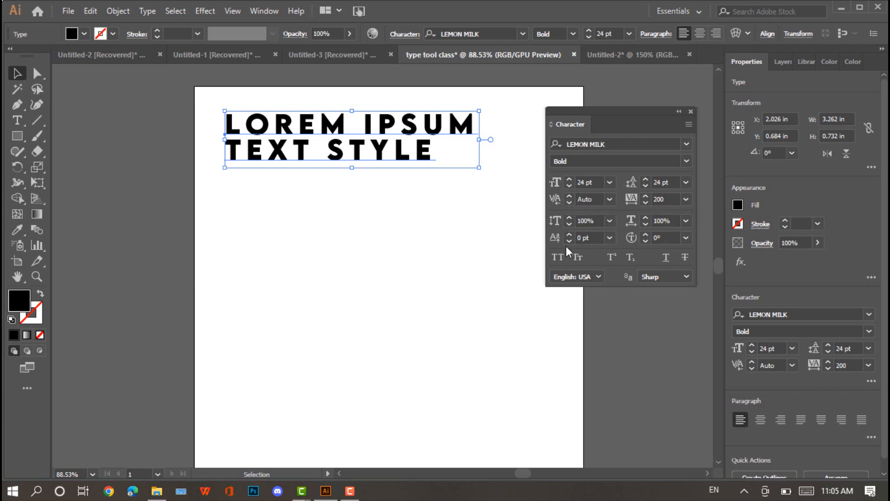
click(685, 238)
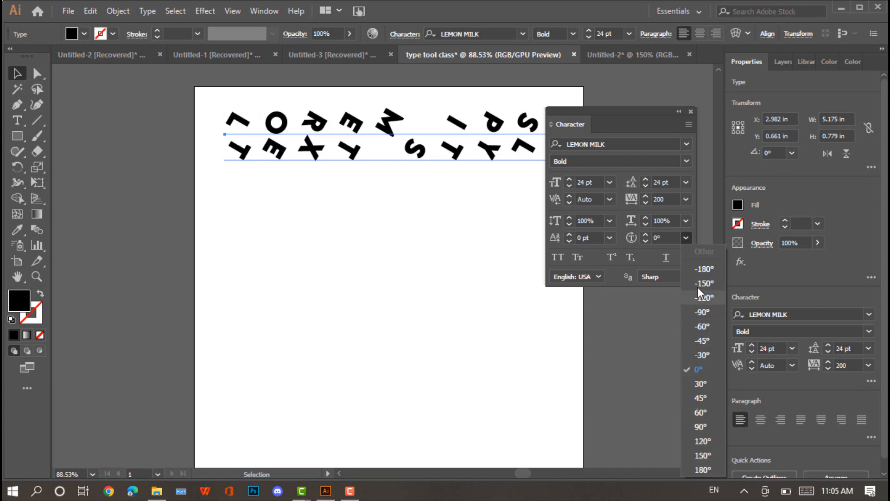
click(696, 371)
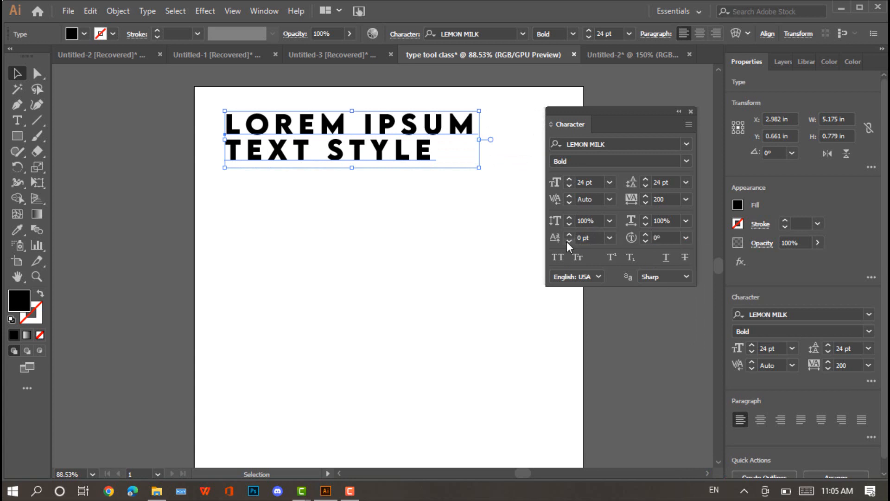
Step: View the available baseline shift values, keeping 0 pt, and move the two-line text to about X 2.03 in, Y 1.02 in
click(610, 238)
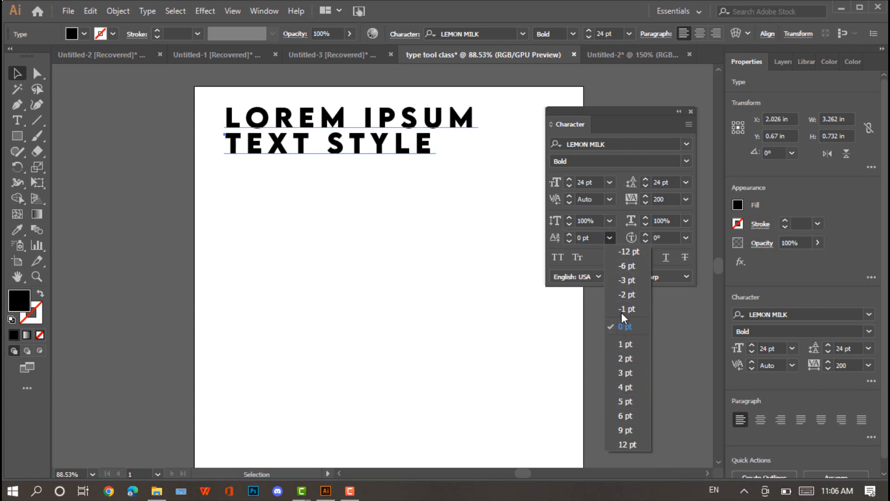
click(610, 238)
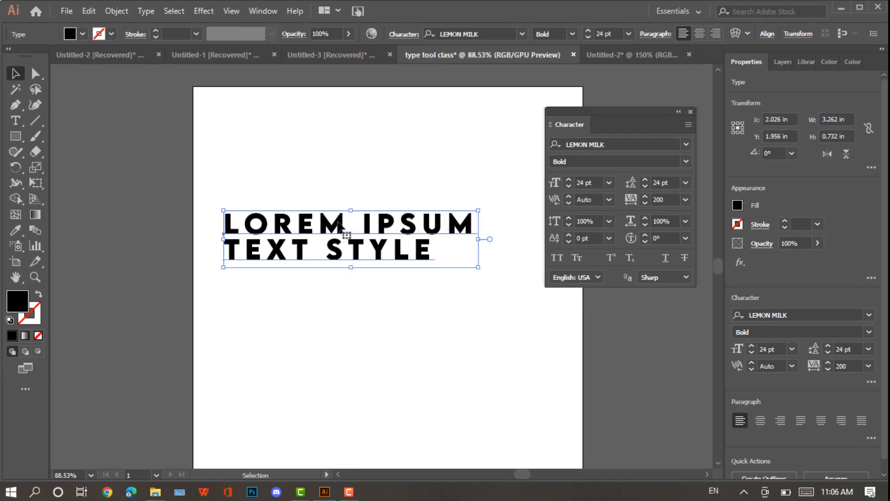
drag(343, 222, 337, 151)
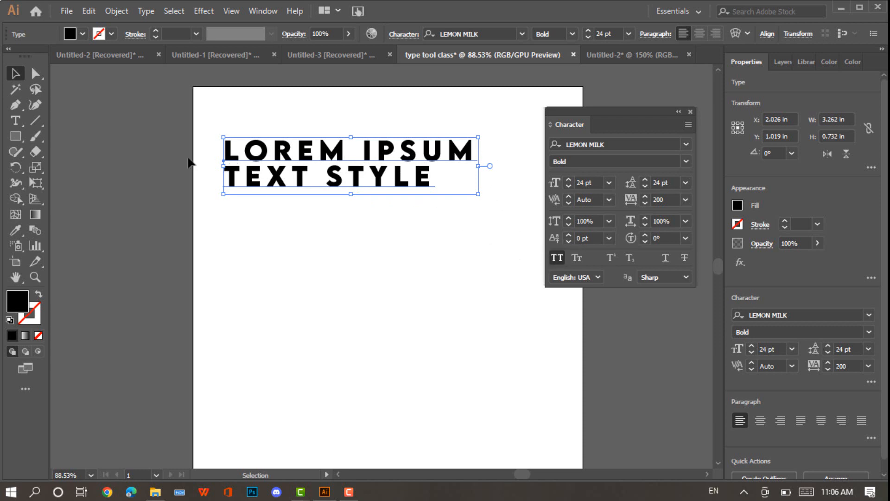
Step: Preview Small Caps and the Hindi language setting on the text, returning it to normal capitals and English: USA
click(576, 258)
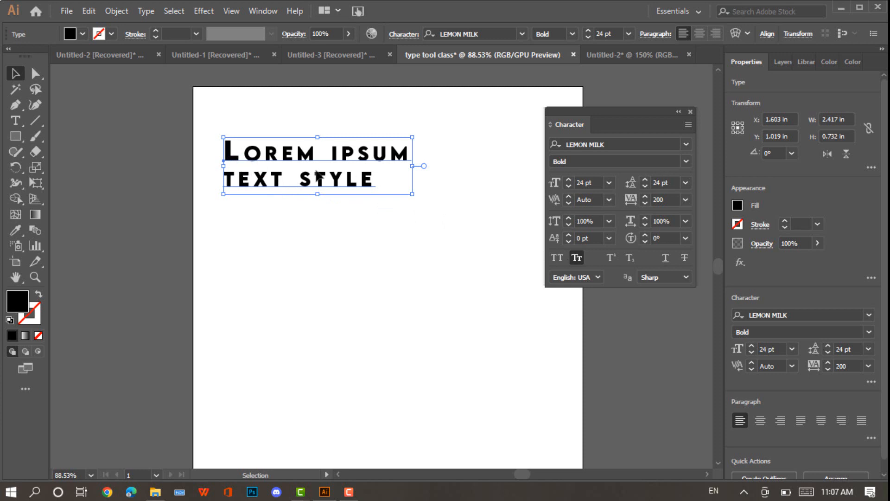
click(578, 258)
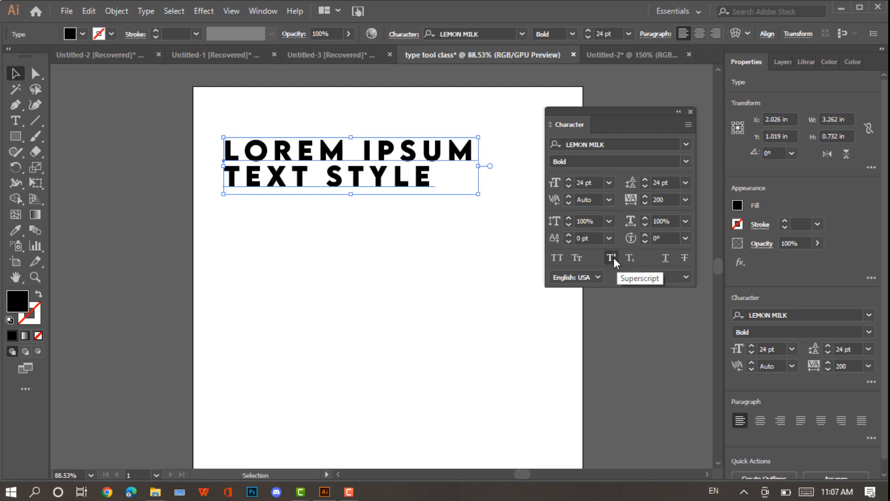
click(598, 277)
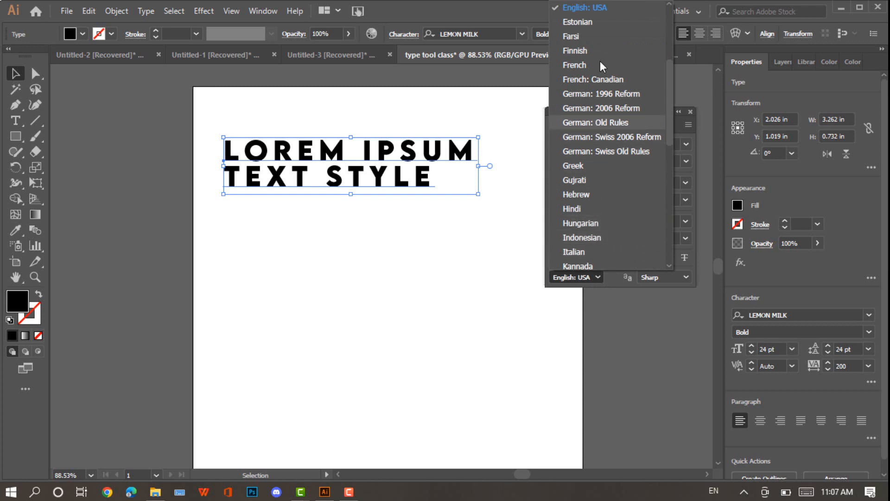
click(591, 207)
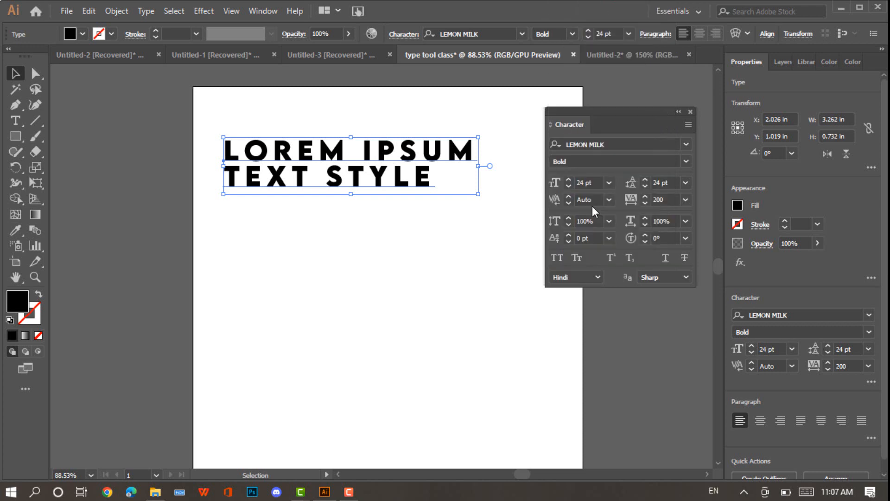
click(587, 277)
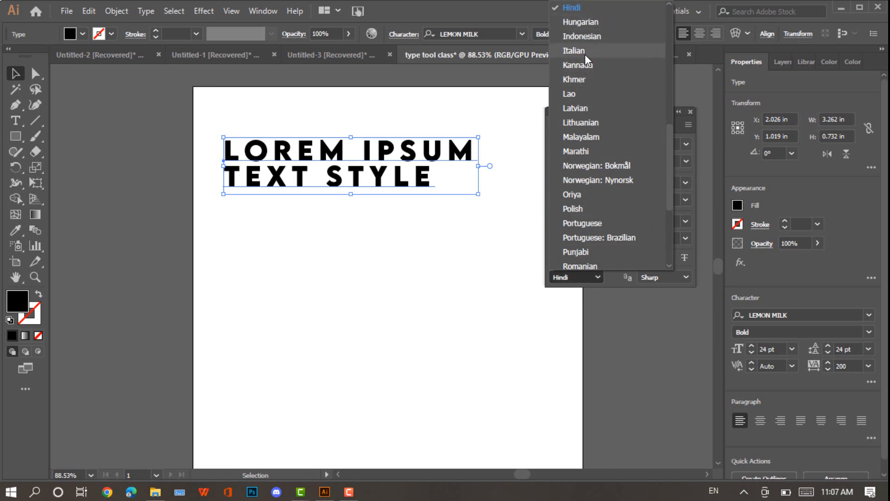
scroll(579, 42, up, 4)
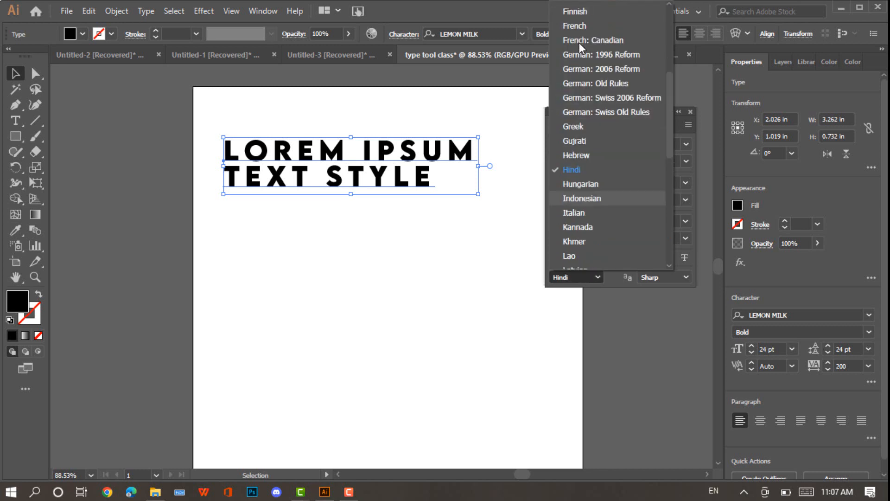
scroll(578, 55, up, 5)
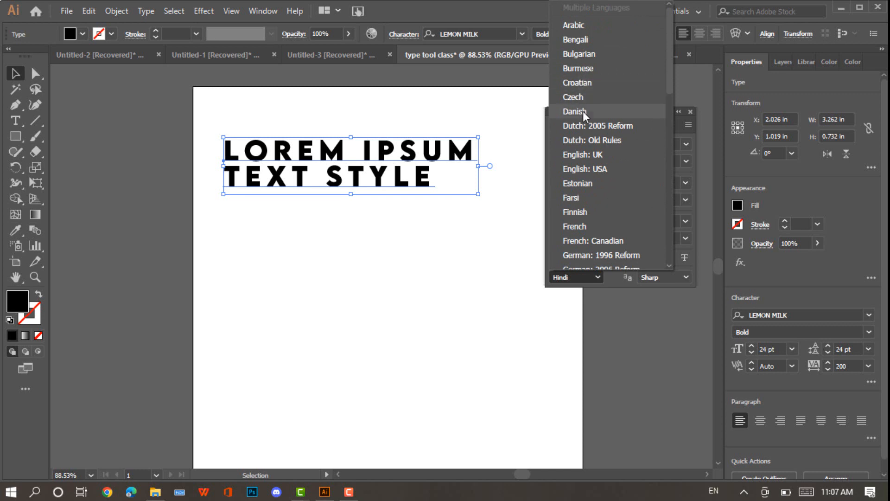
click(584, 169)
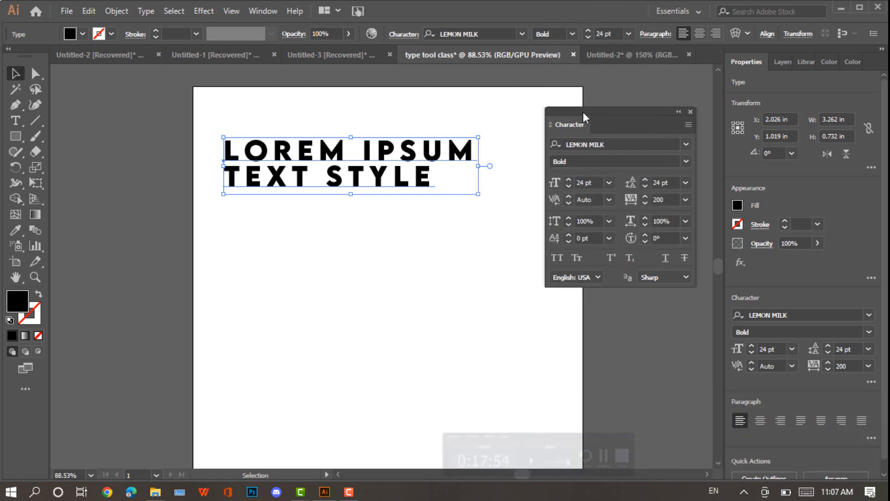
Step: Try the Strong and None anti-aliasing methods on the text, switching back to Sharp after each
click(678, 278)
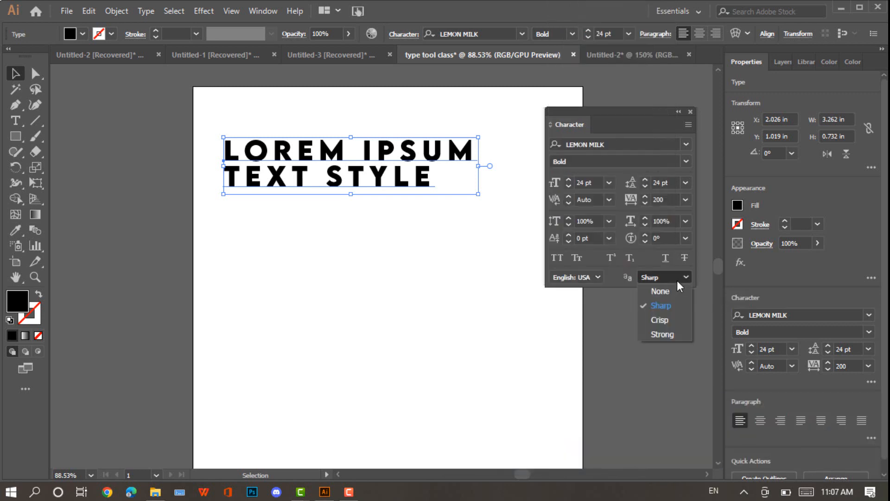
click(667, 334)
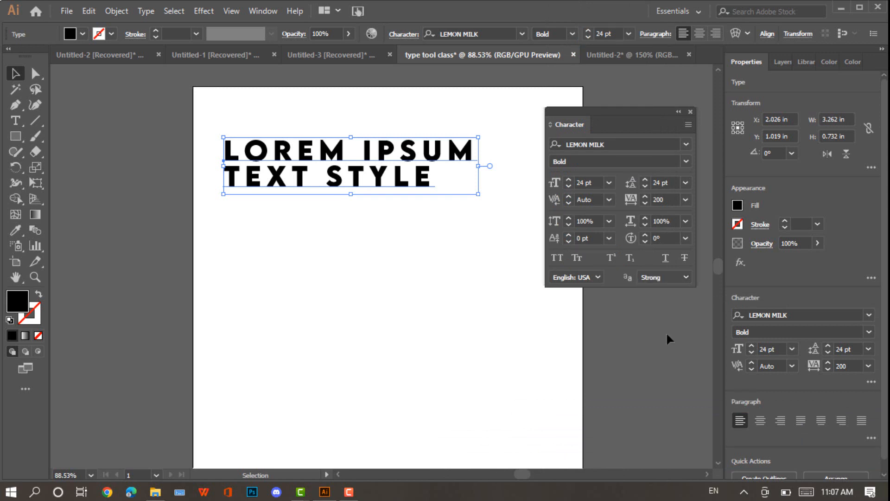
click(677, 275)
click(666, 306)
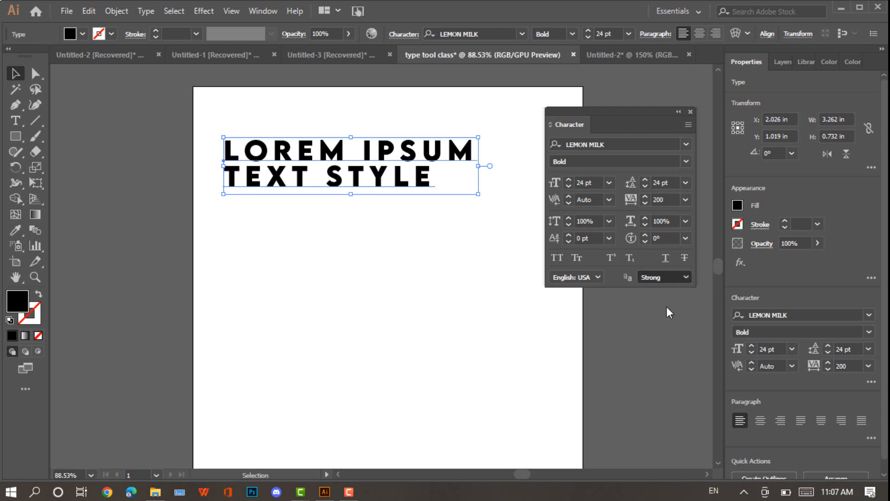
click(683, 278)
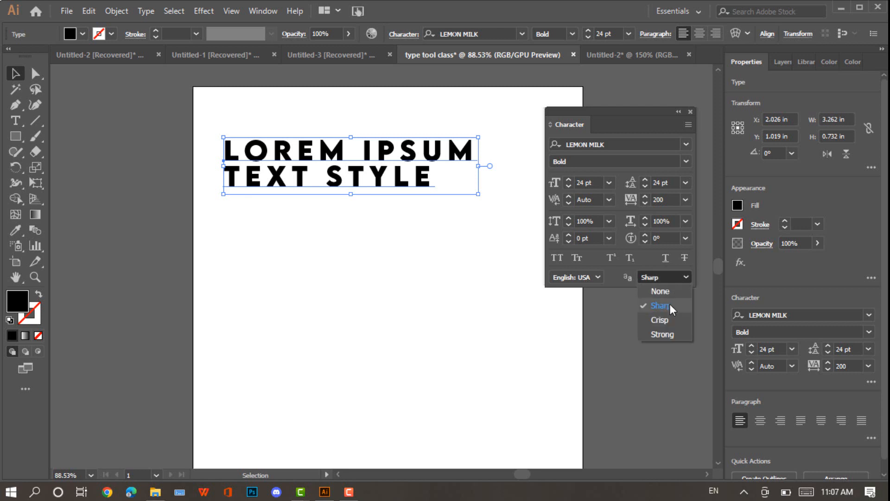
click(670, 291)
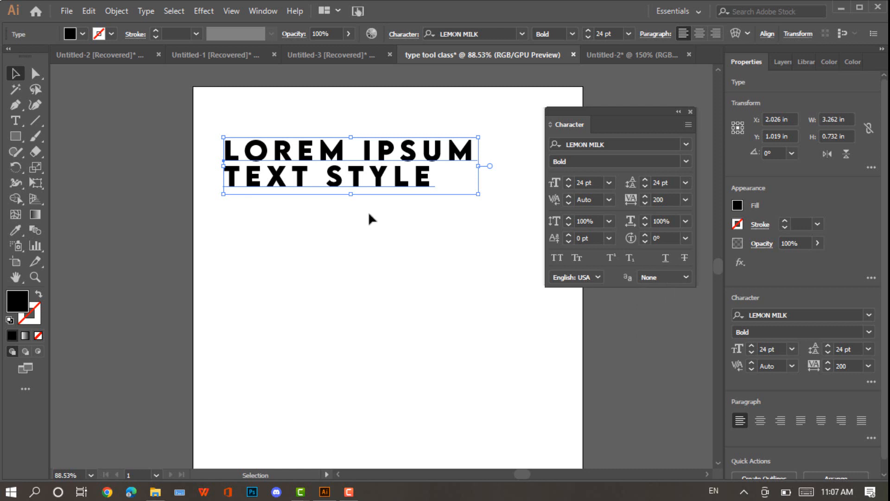
click(663, 274)
click(663, 309)
Step: Set the text's anti-aliasing to Crisp and examine the letter edges of IPSUM at 800% magnification
key(ctrl+equal)
key(ctrl+equal)
key(ctrl+equal)
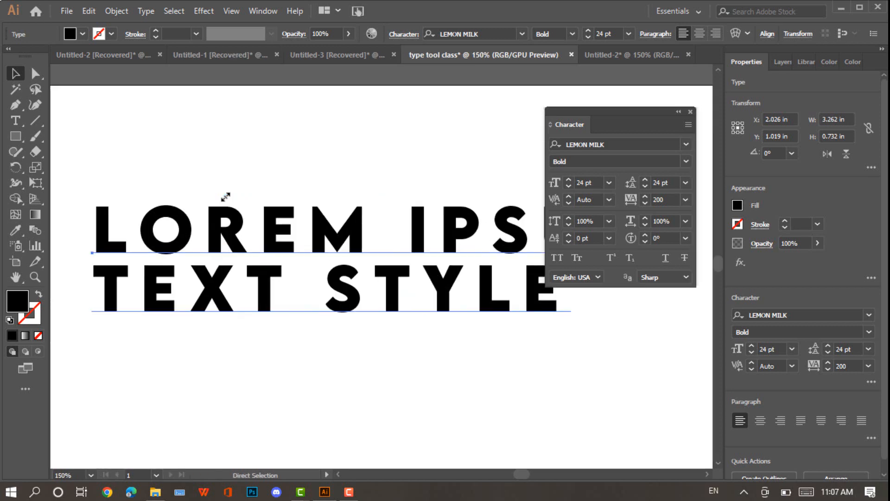
click(226, 197)
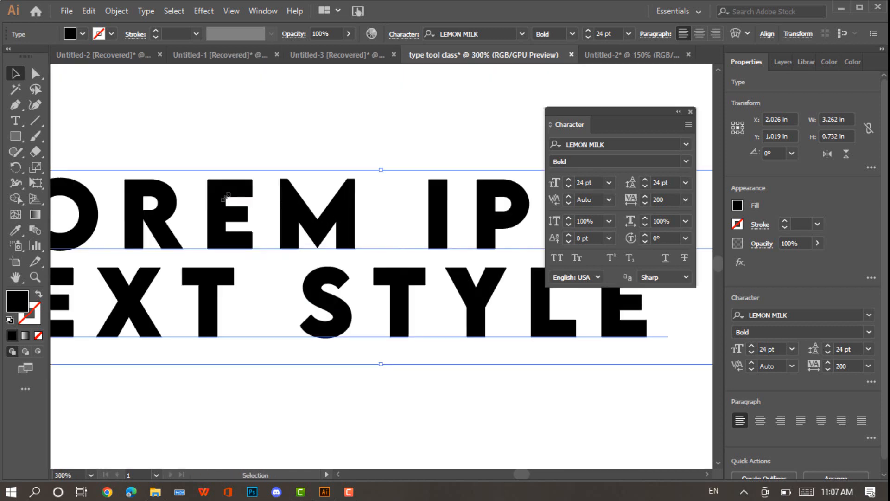
click(660, 276)
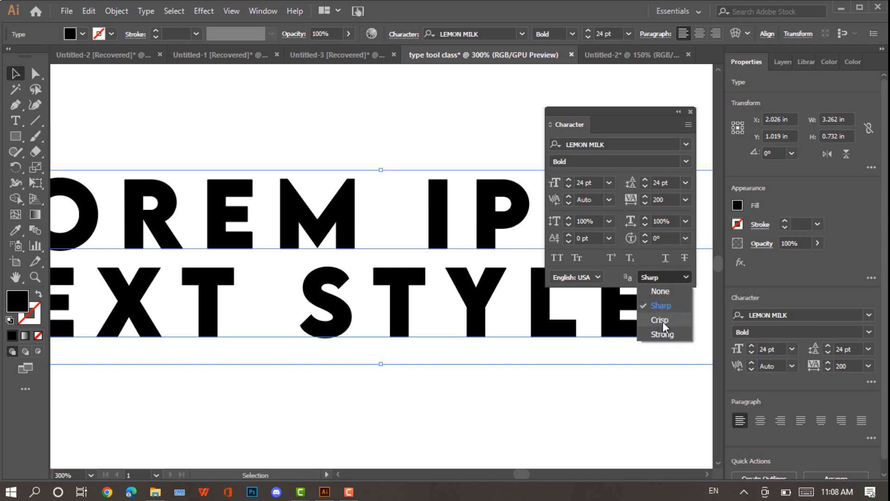
click(663, 321)
click(674, 276)
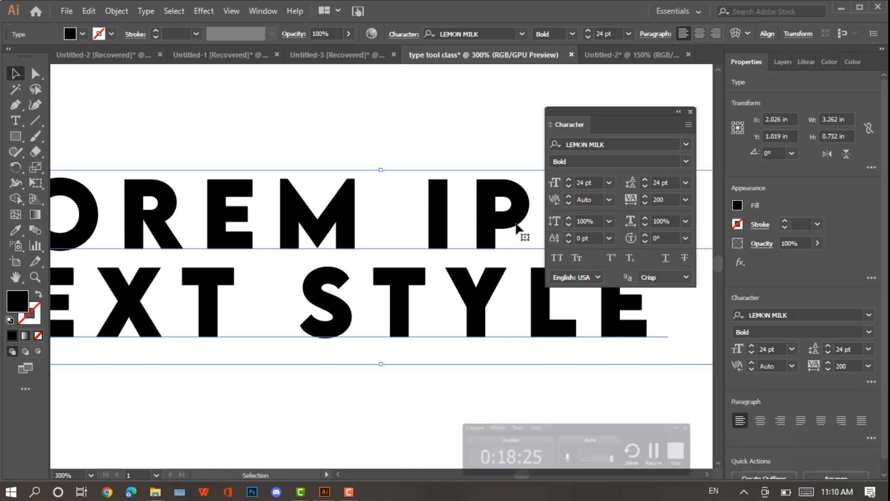
key(ctrl+plus)
key(ctrl+plus)
key(ctrl+plus)
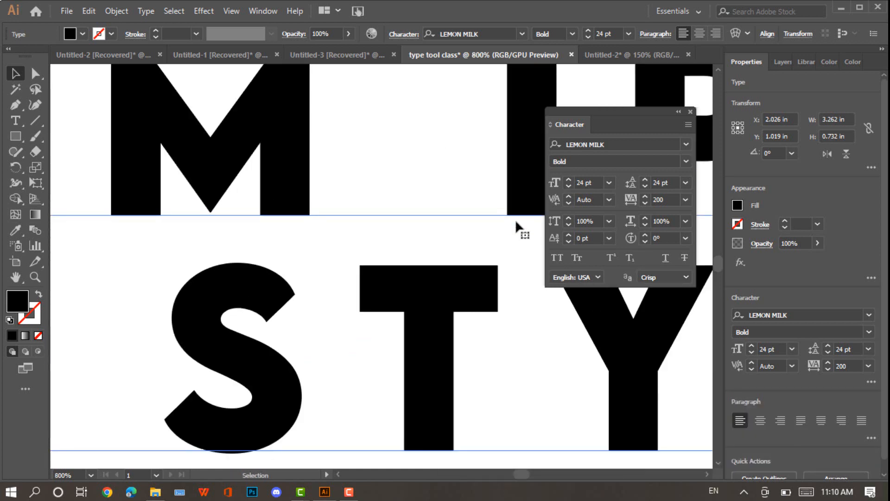
drag(521, 174, 228, 288)
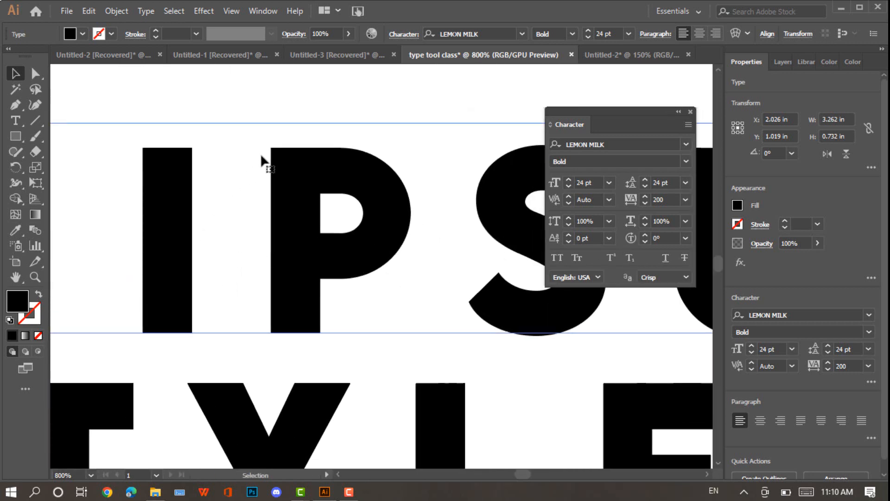
Step: Compare Strong, Sharp and None anti-aliasing on the magnified letters, ending with Sharp
click(673, 279)
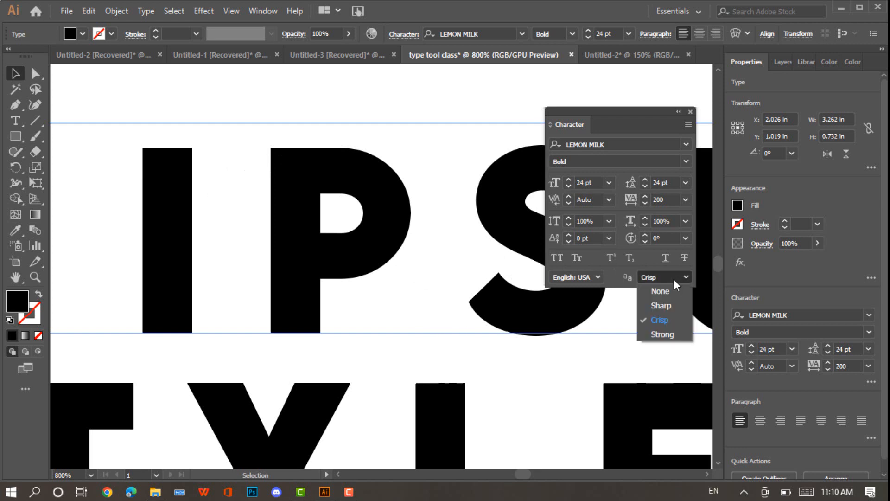
click(660, 332)
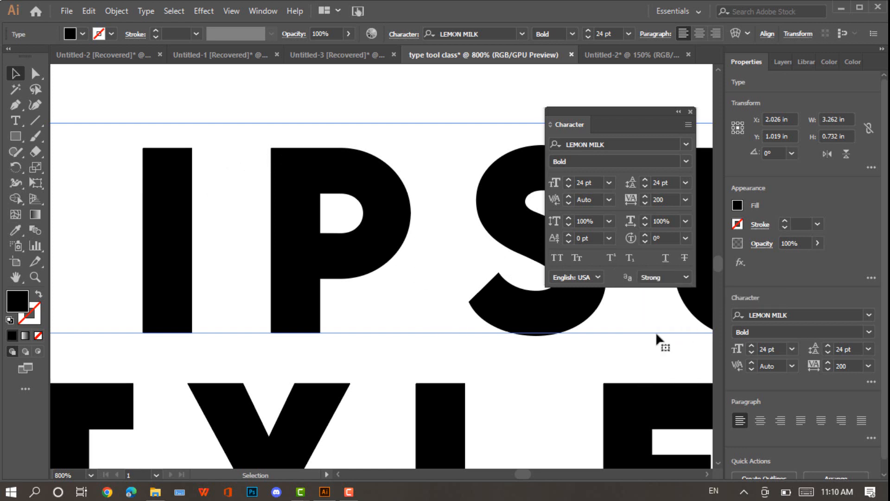
click(644, 283)
click(653, 305)
click(669, 277)
click(660, 291)
click(673, 274)
click(665, 303)
click(669, 279)
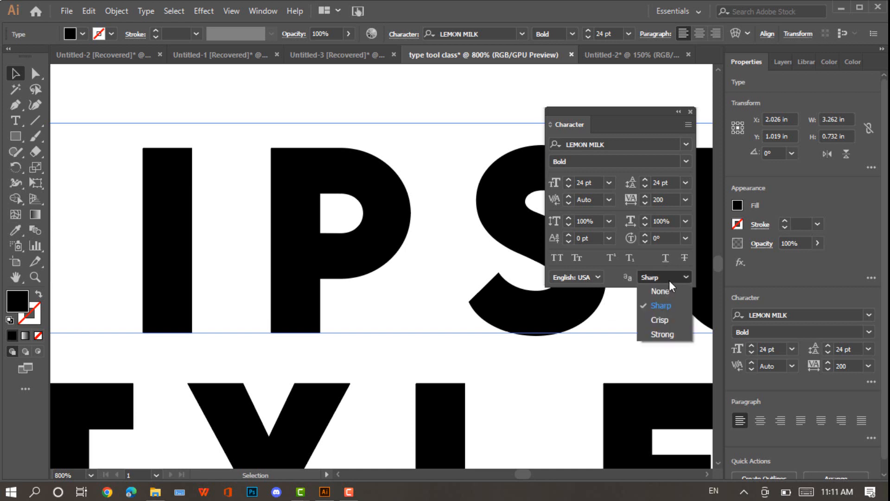
click(667, 280)
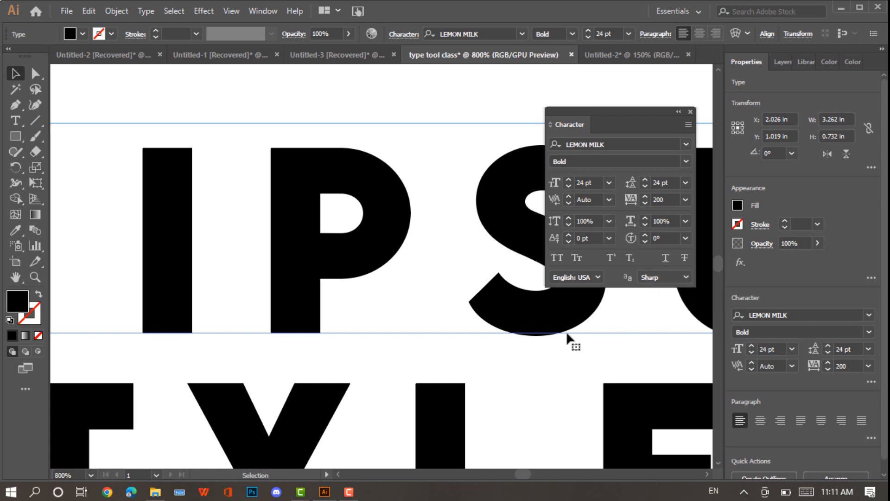
Step: Move the Character panel clear of the artboard and delete the two-line text
key(ctrl)
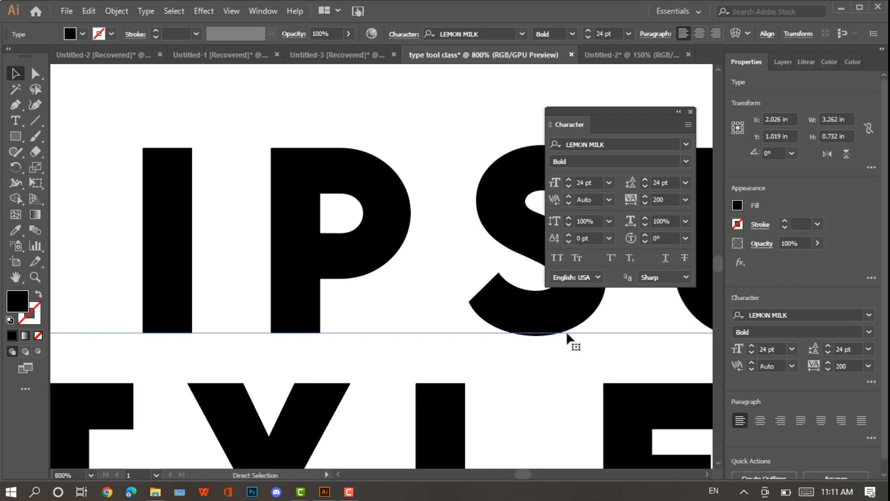
key(ctrl+0)
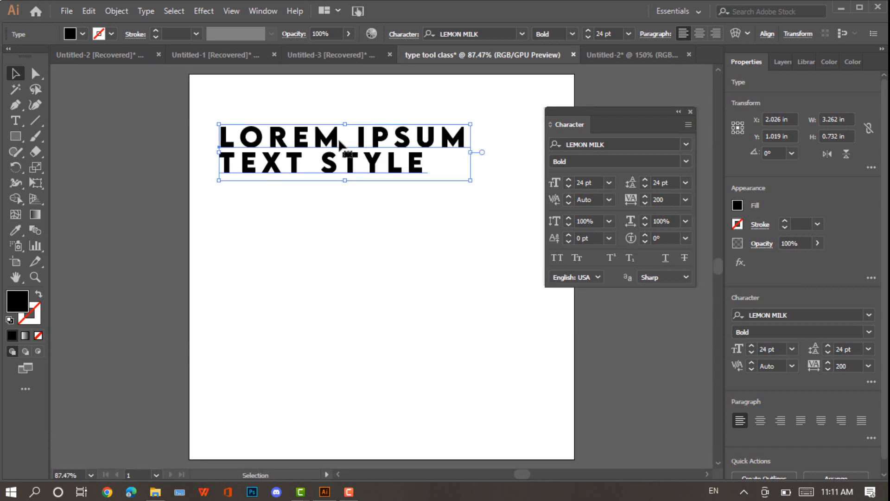
mouse_move(345, 148)
mouse_down()
mouse_move(333, 210)
mouse_move(349, 155)
mouse_up()
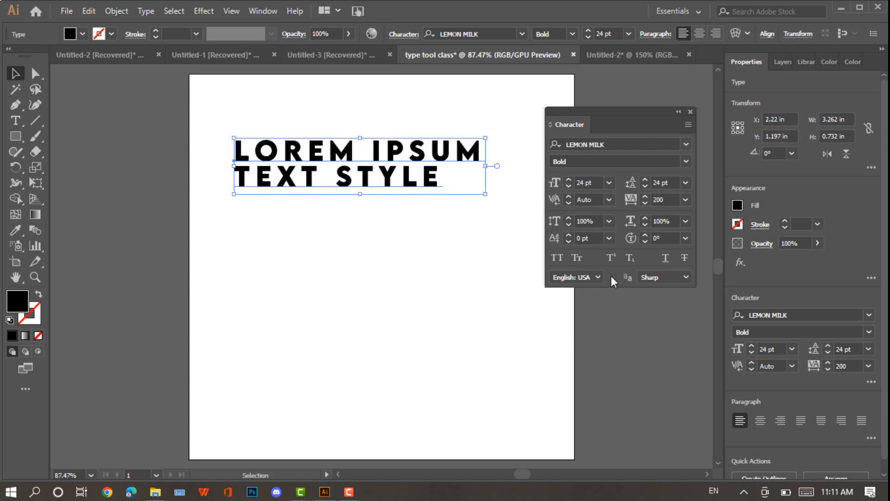
drag(663, 110, 697, 100)
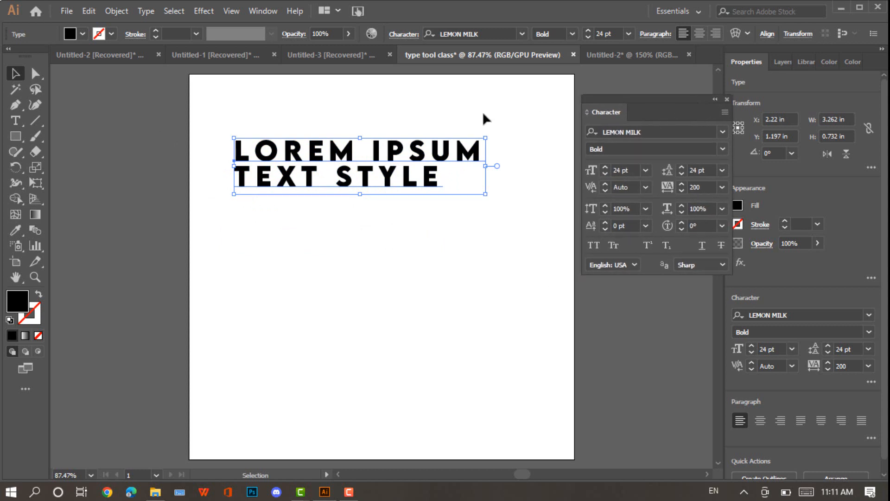
key(Delete)
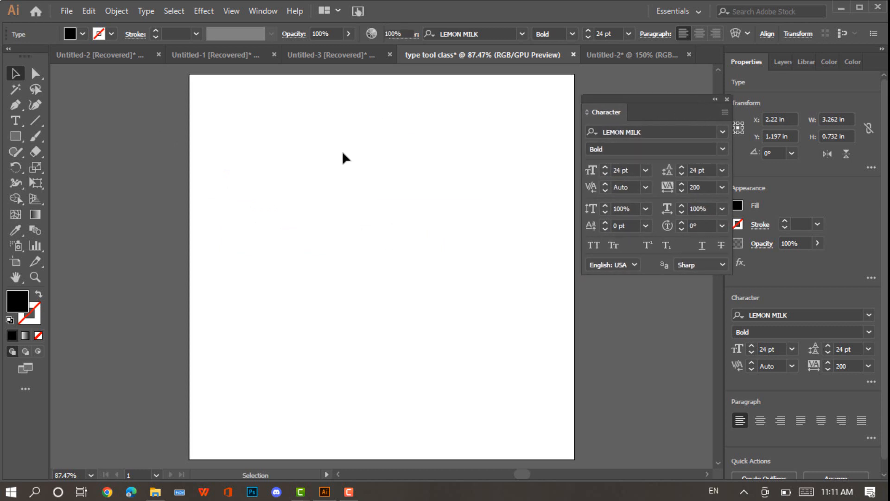
Step: Place new LOREM IPSUM placeholder point text near the artboard's upper edge and select it as an object
click(16, 122)
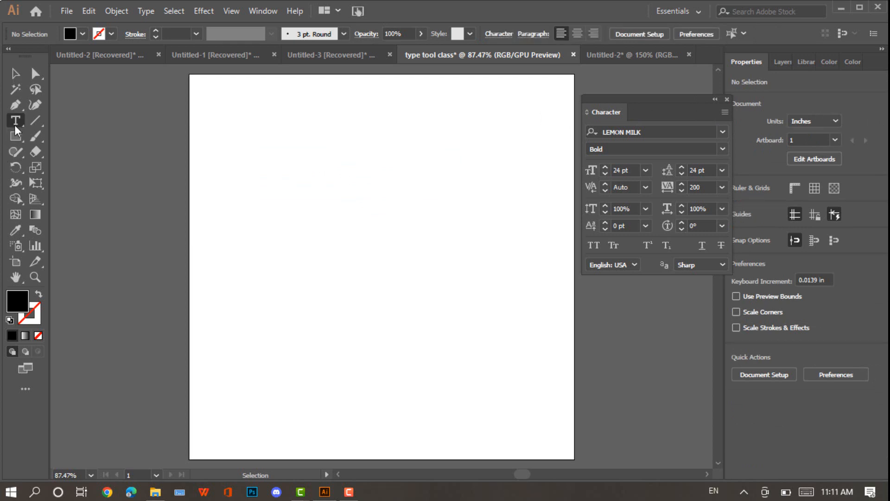
drag(19, 121, 53, 120)
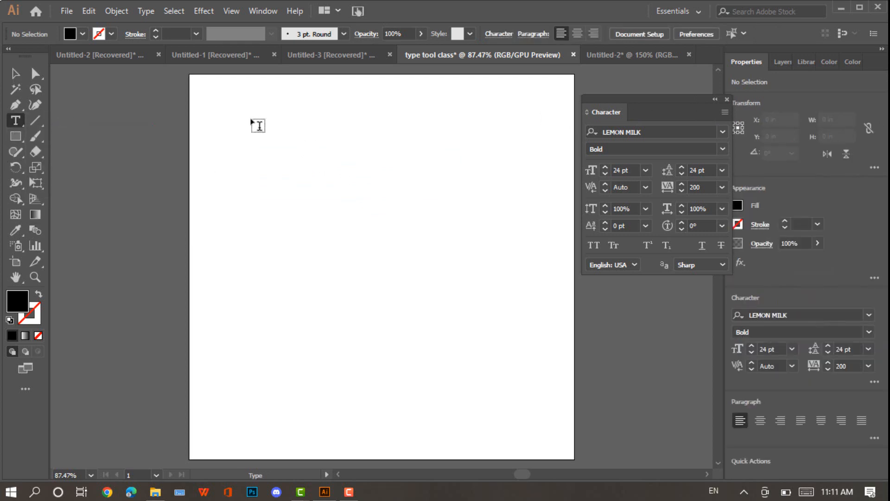
click(230, 110)
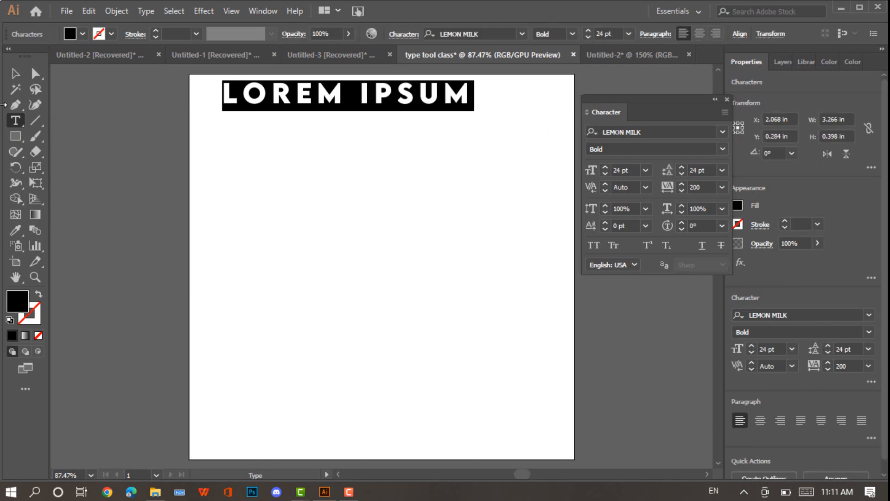
click(14, 74)
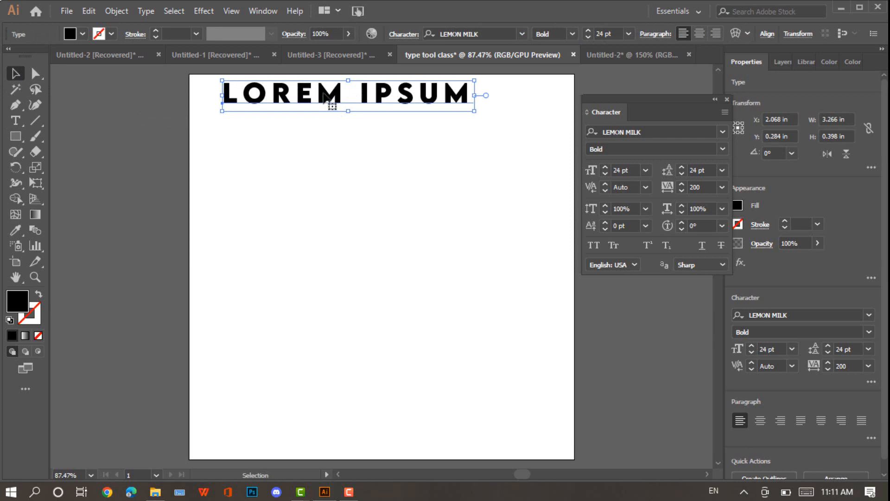
Step: Move the LOREM IPSUM heading to the artboard's upper-left area and set its tracking to 0
drag(332, 98, 317, 117)
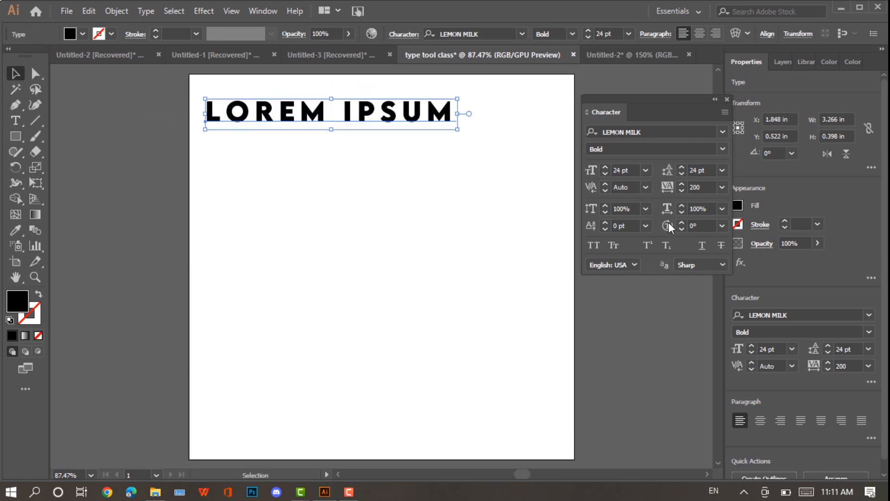
click(719, 190)
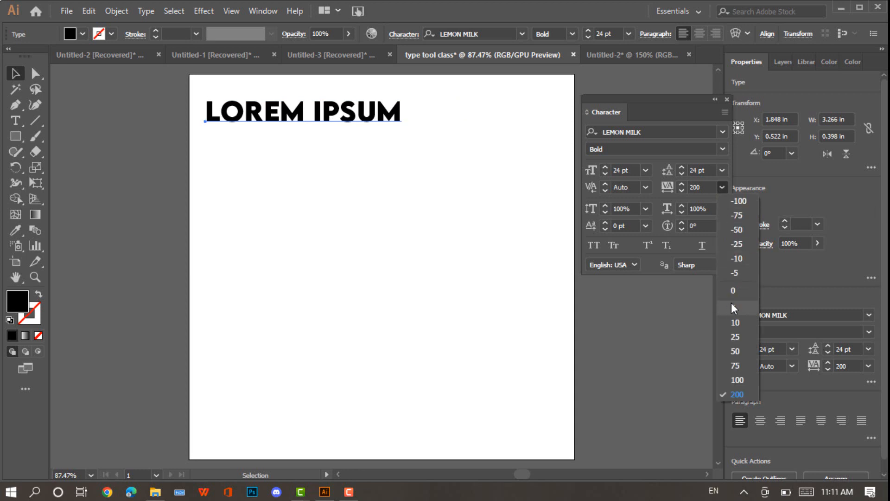
click(736, 293)
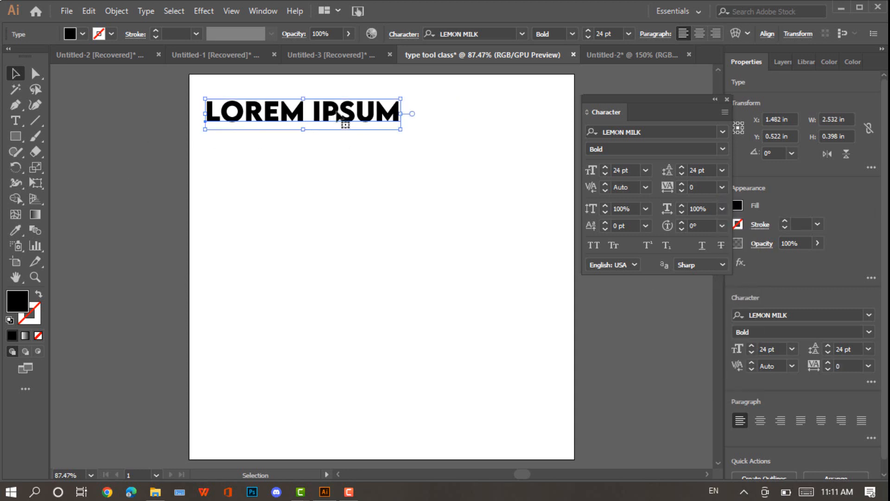
mouse_move(333, 112)
mouse_down()
mouse_move(347, 111)
mouse_move(329, 111)
mouse_up()
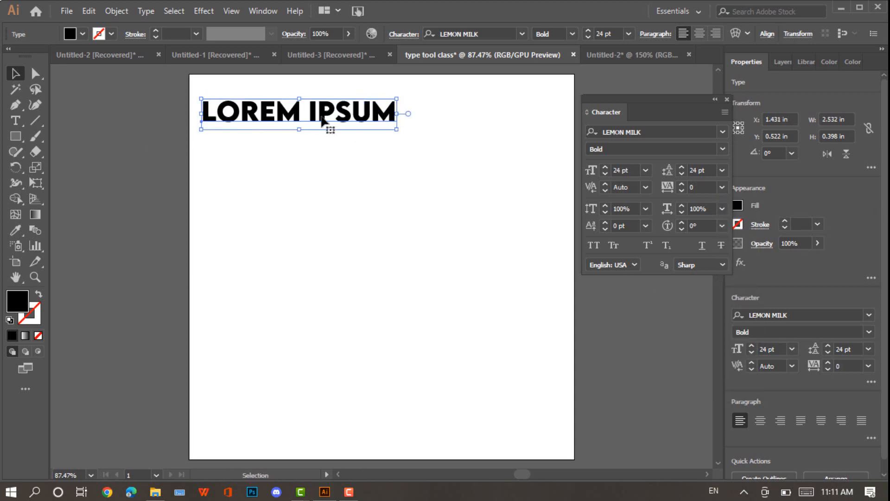
Step: Draw a placeholder area-text frame about 2.51 × 2.44 in below the heading and select it as an object
drag(15, 120, 54, 121)
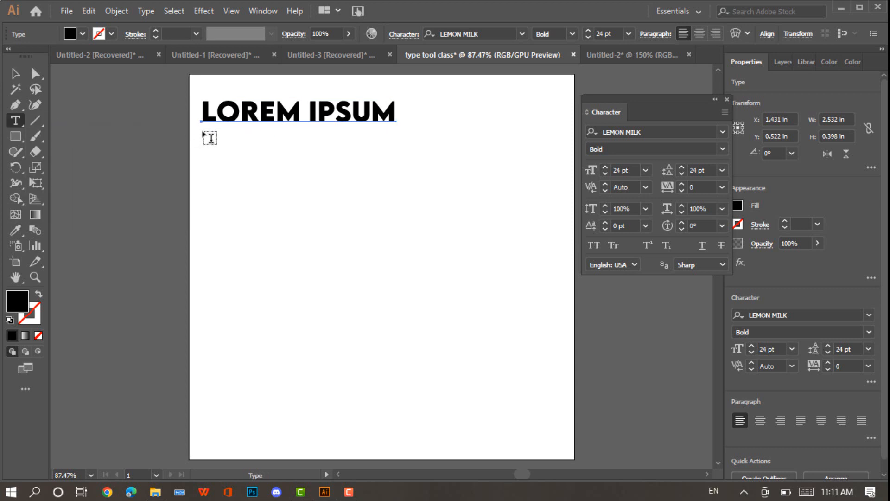
drag(203, 133, 349, 289)
drag(399, 318, 396, 320)
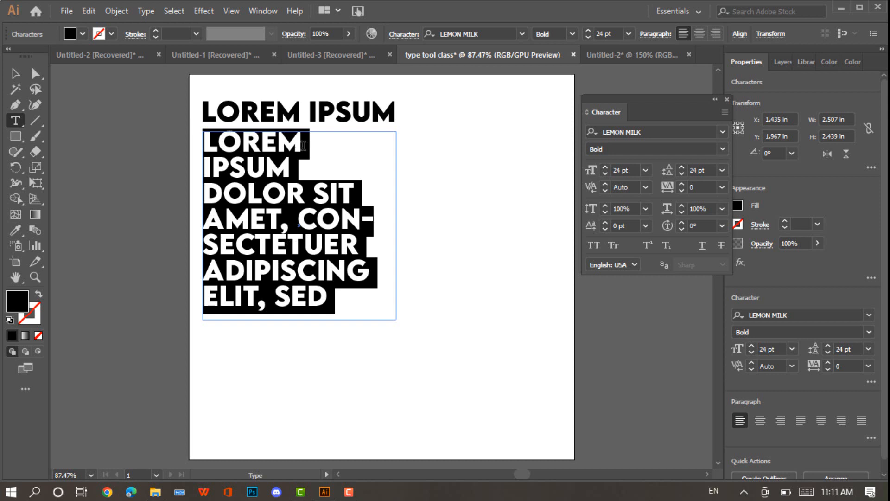
click(16, 73)
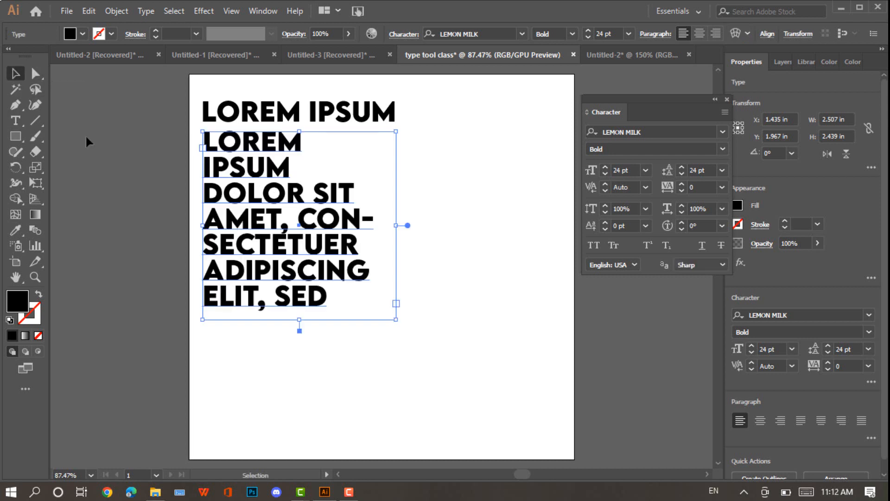
Step: Format the paragraph under the heading with 12 pt size, 18 pt leading and the Regular style
click(644, 170)
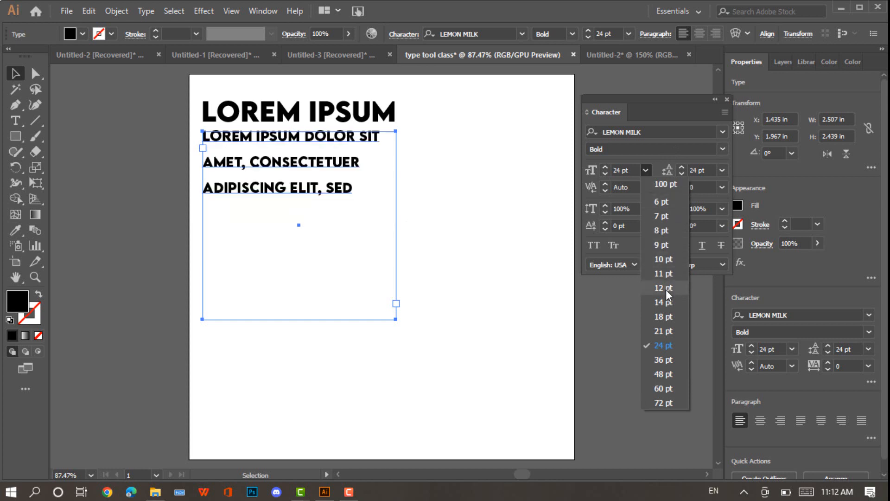
click(666, 289)
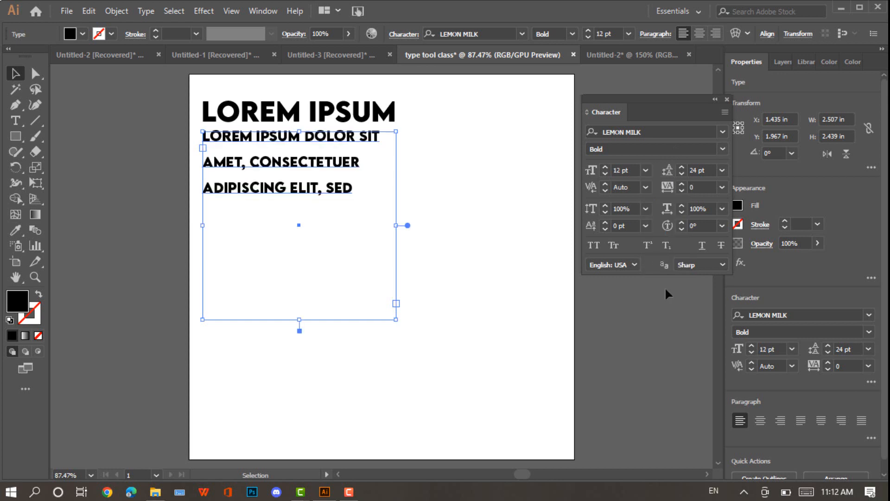
click(722, 171)
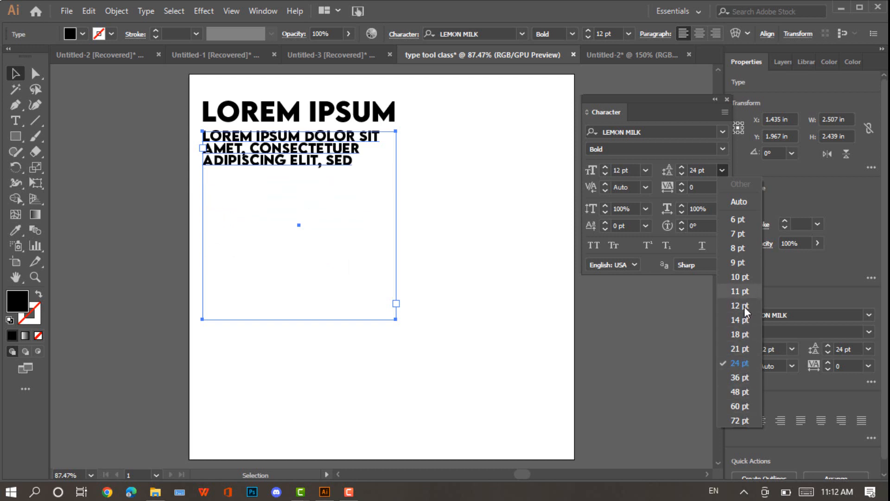
click(747, 333)
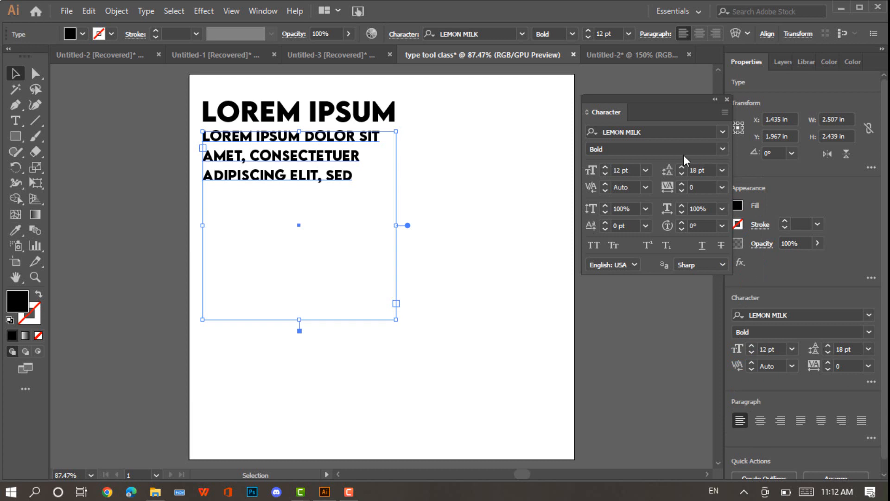
click(723, 149)
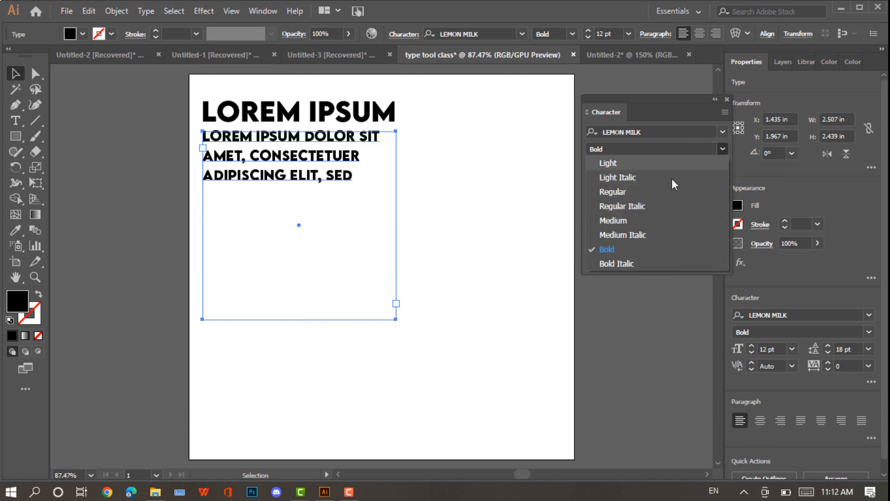
click(639, 193)
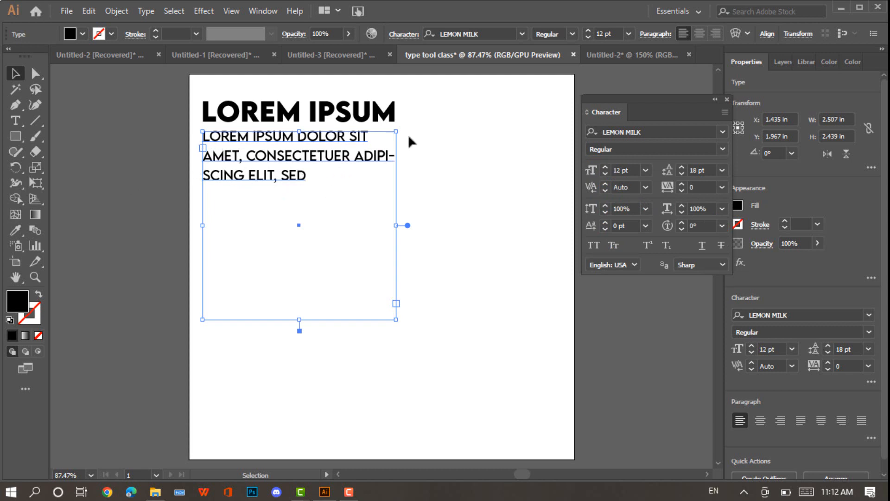
Step: Delete the paragraph frame and draw a new placeholder text frame about 2.51 × 2.54 in below the heading, selected as an object
key(Delete)
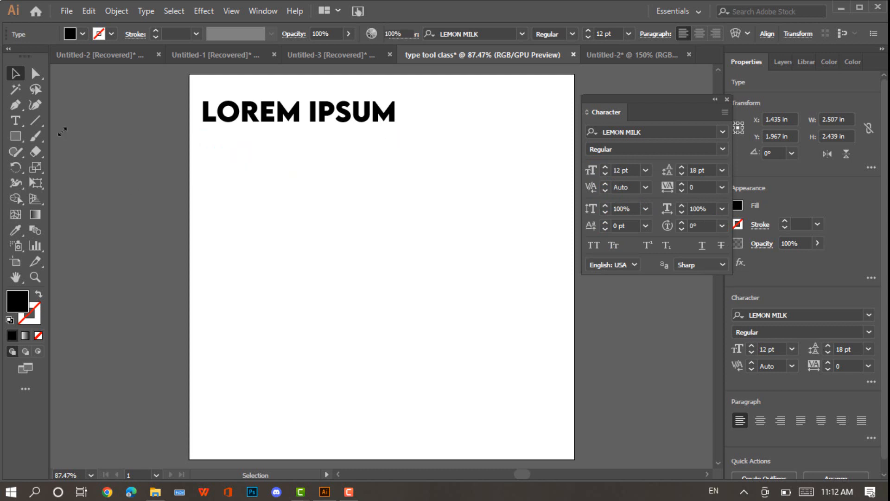
click(15, 120)
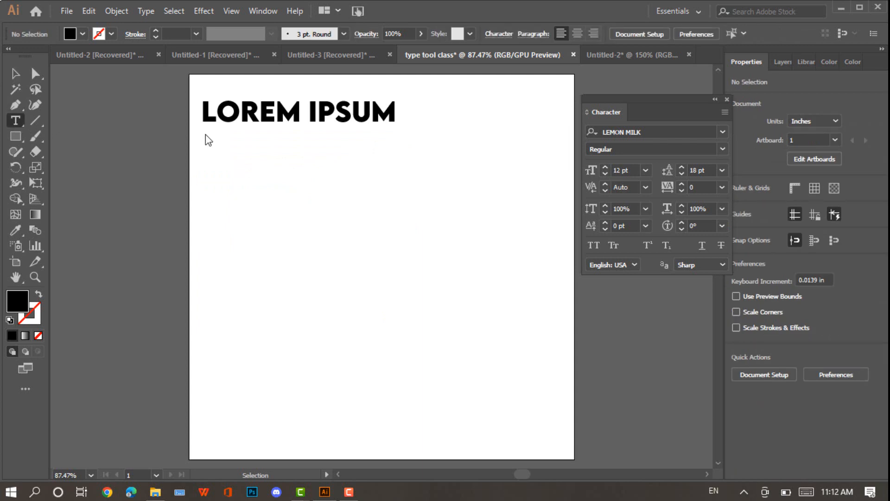
drag(206, 134, 399, 330)
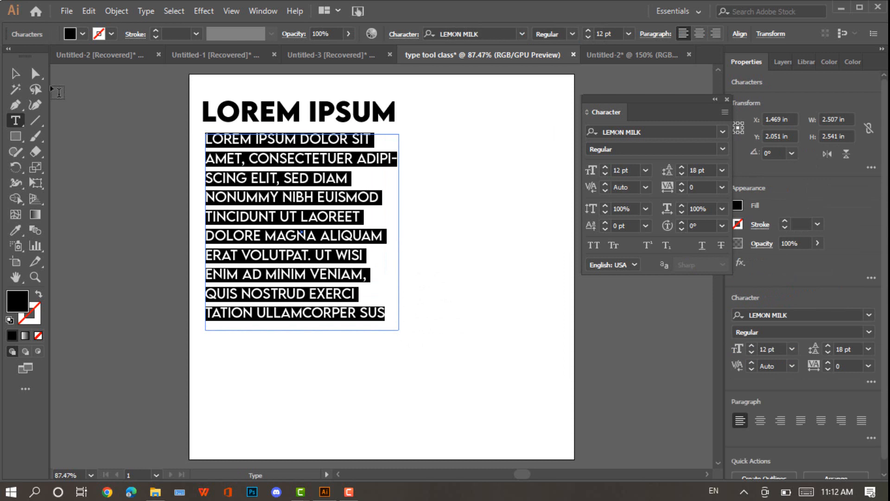
click(16, 73)
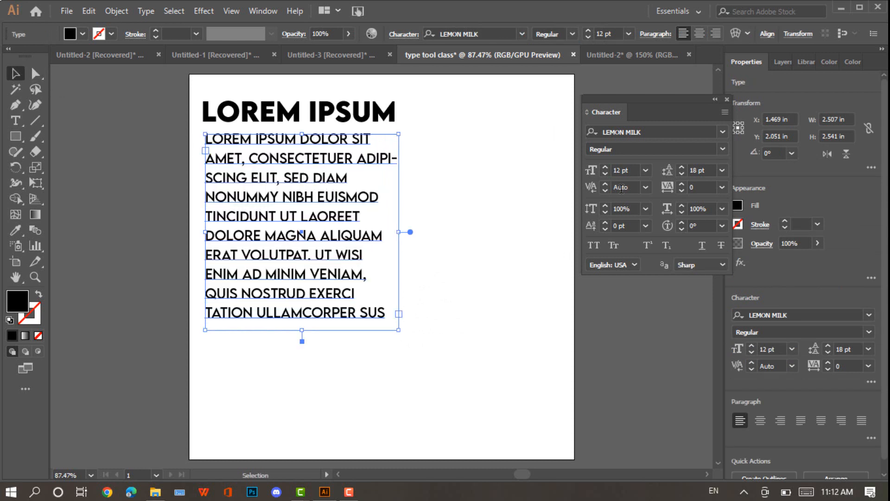
Step: Try 14 pt leading on the paragraph, set its font size to 11 pt and its leading to 18 pt
click(721, 171)
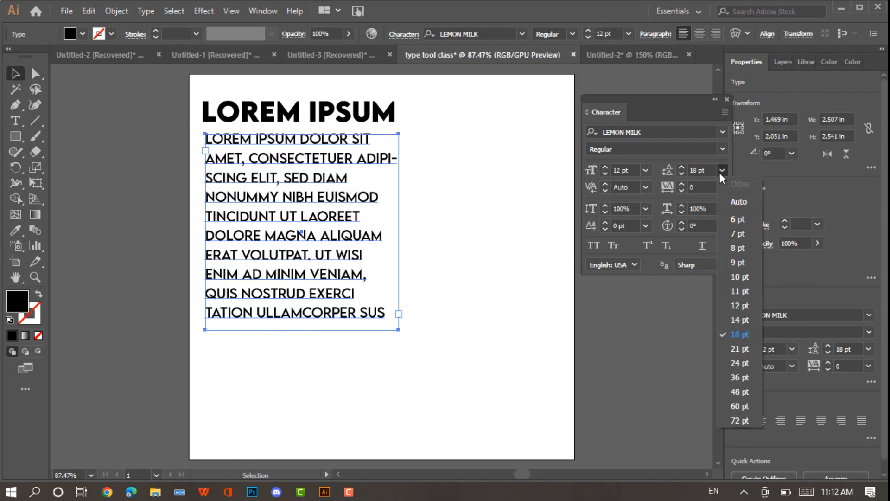
click(743, 321)
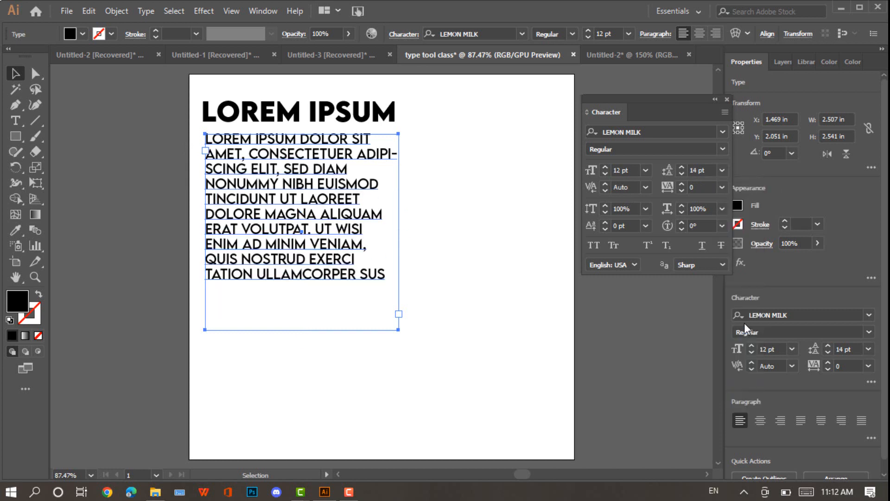
click(646, 171)
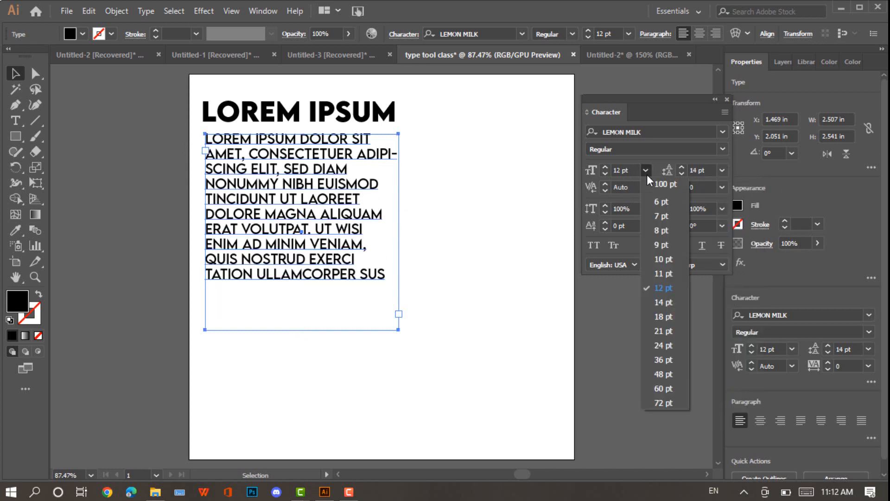
click(667, 276)
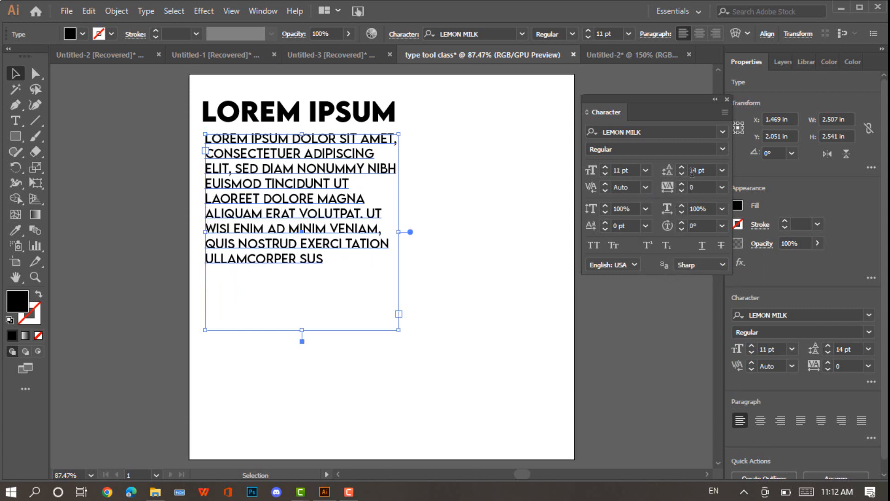
click(721, 170)
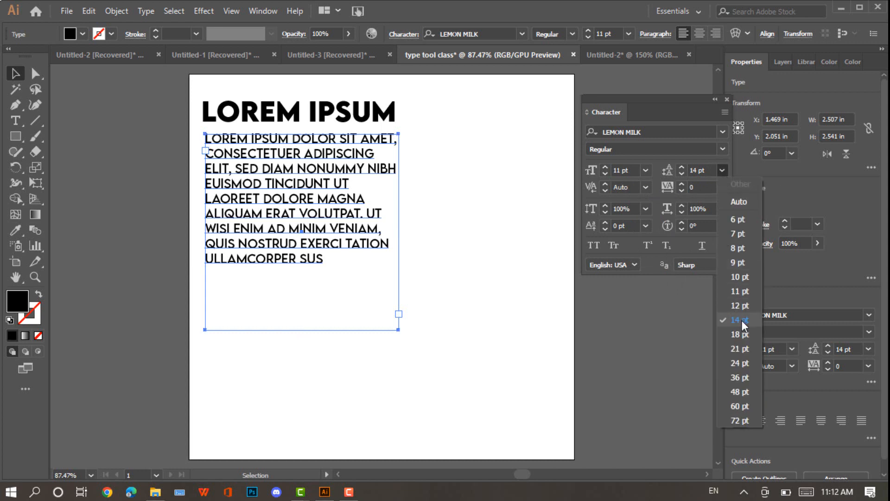
click(738, 333)
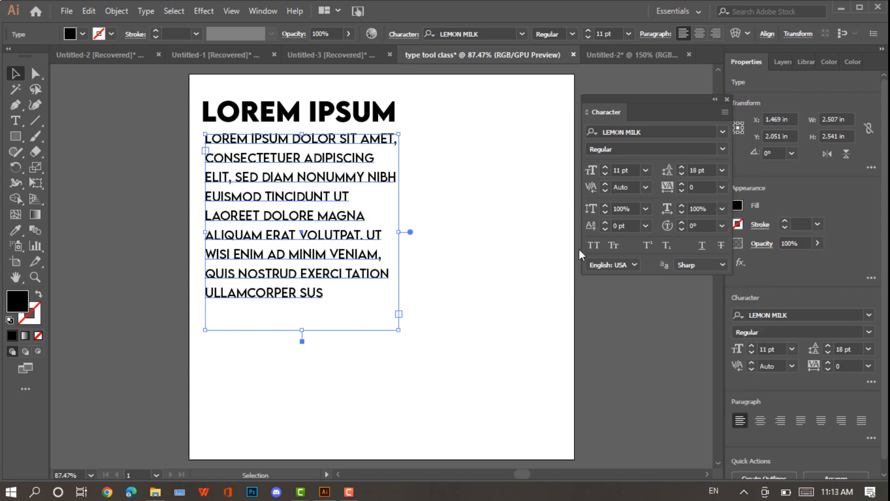
Step: Change the paragraph's font style to Light and its size to 10 pt
click(721, 149)
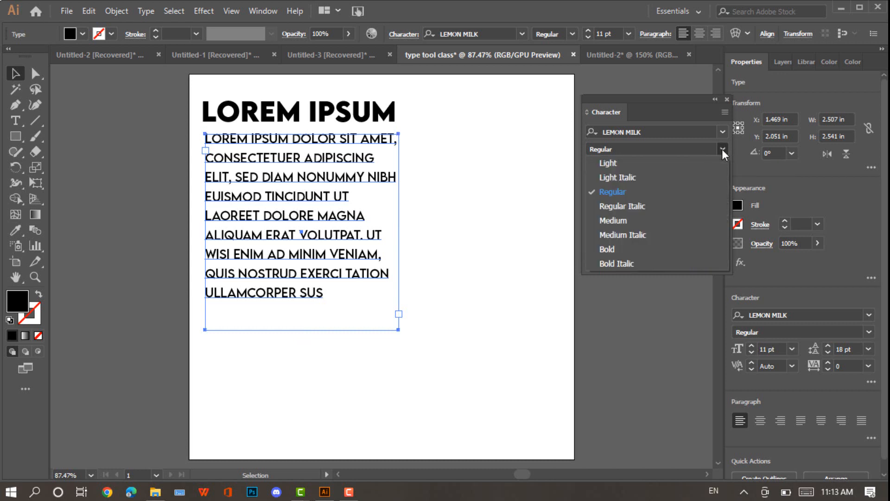
click(625, 165)
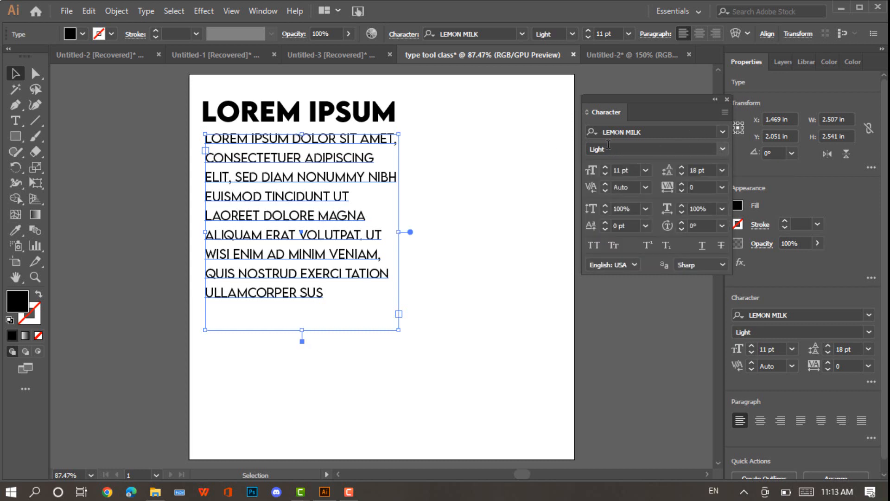
click(646, 171)
click(660, 261)
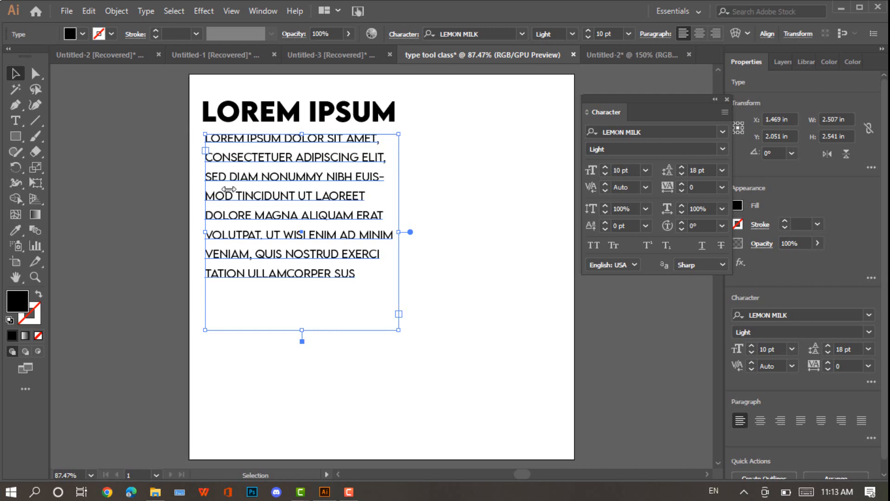
Step: Align the paragraph frame with the heading's left edge and resize it to about 4.38 × 2.08 in
mouse_move(284, 158)
mouse_down()
mouse_move(274, 156)
mouse_move(277, 165)
mouse_up()
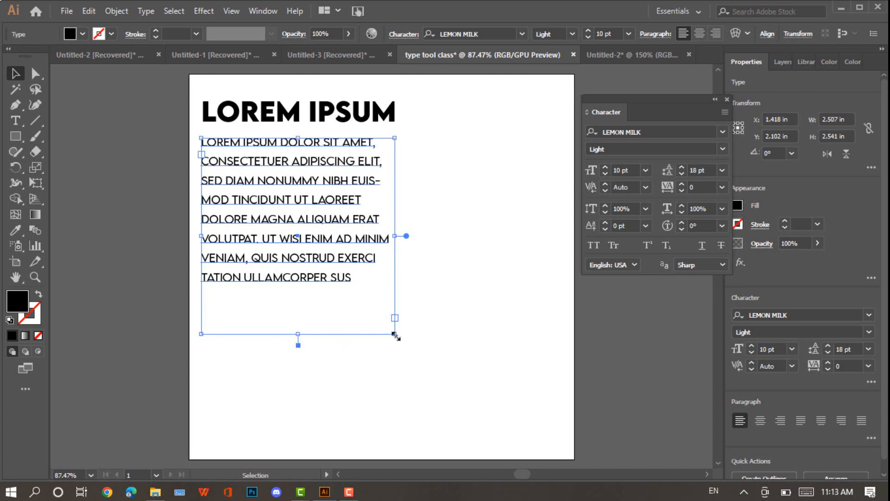
drag(395, 334, 394, 297)
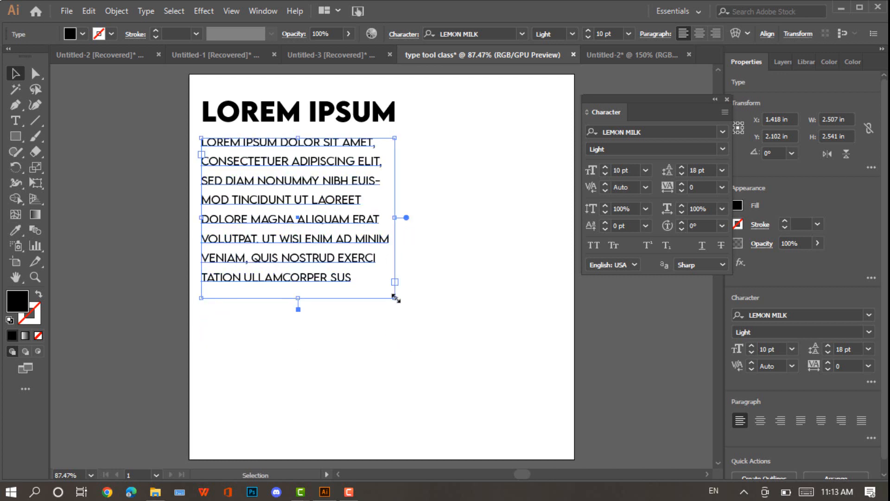
drag(394, 217, 539, 216)
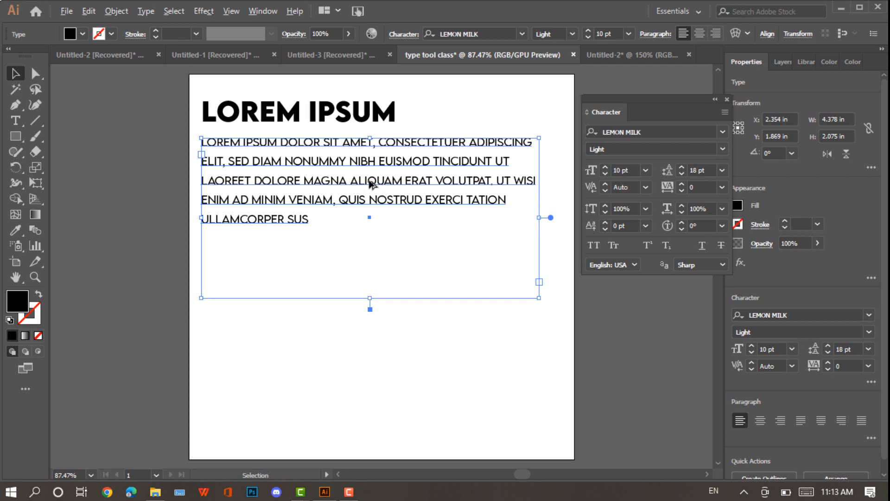
Step: Duplicate the widened paragraph frame twice down the artboard and deselect everything
drag(370, 184, 373, 387)
click(181, 242)
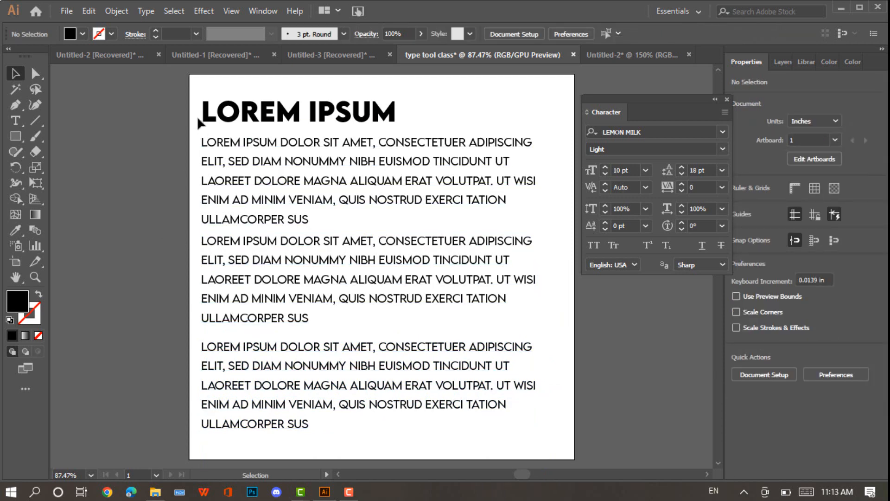
Step: Delete all three paragraph frames and draw a fresh placeholder text frame about 2.47 × 2.11 in below the heading
drag(196, 135, 399, 439)
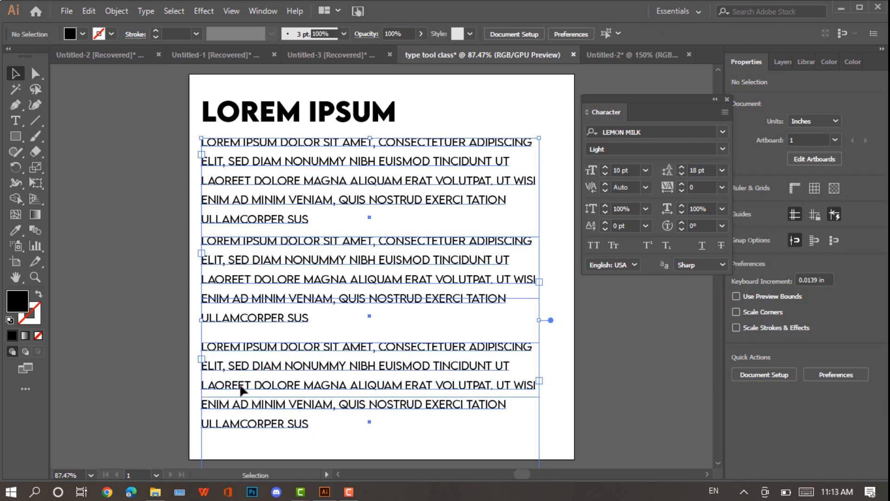
key(Delete)
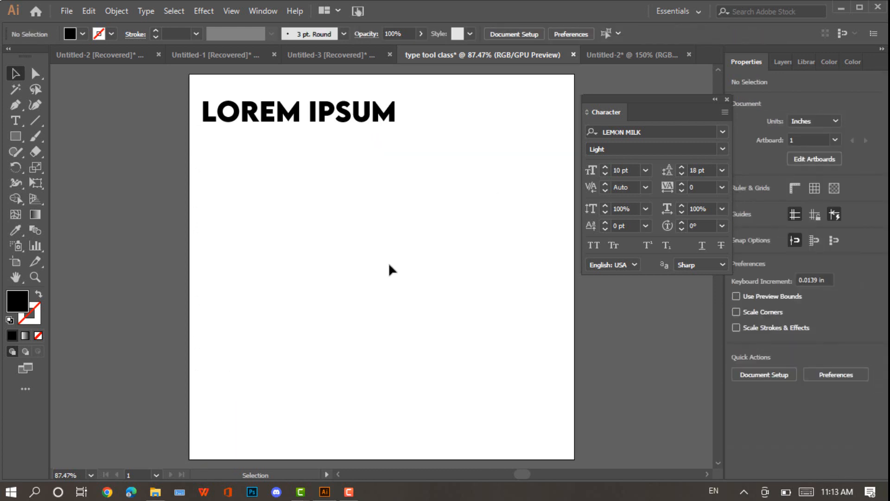
click(15, 120)
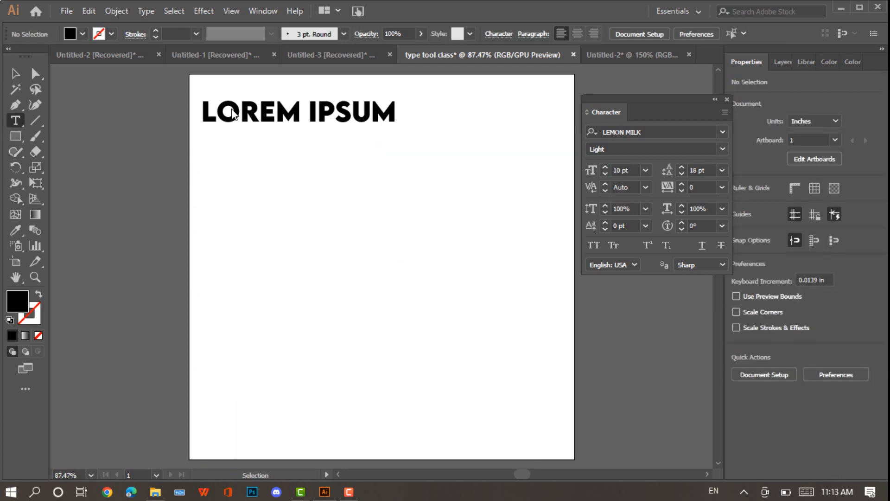
click(205, 138)
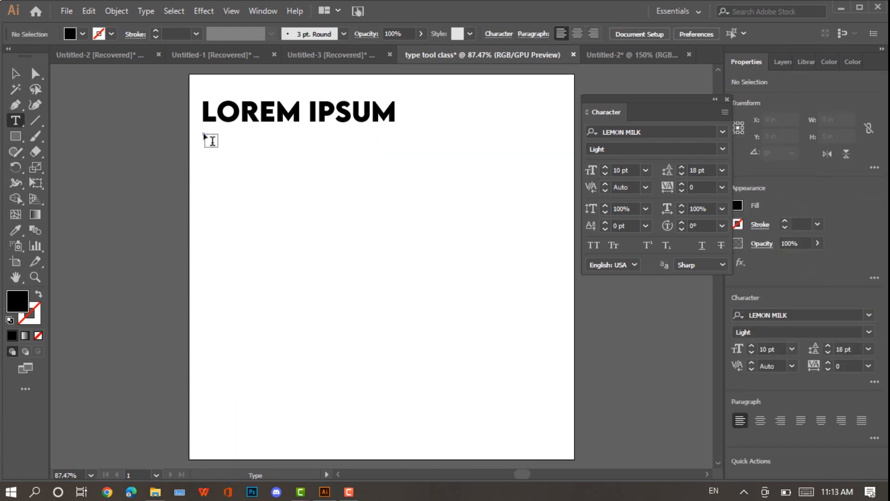
drag(204, 135, 394, 297)
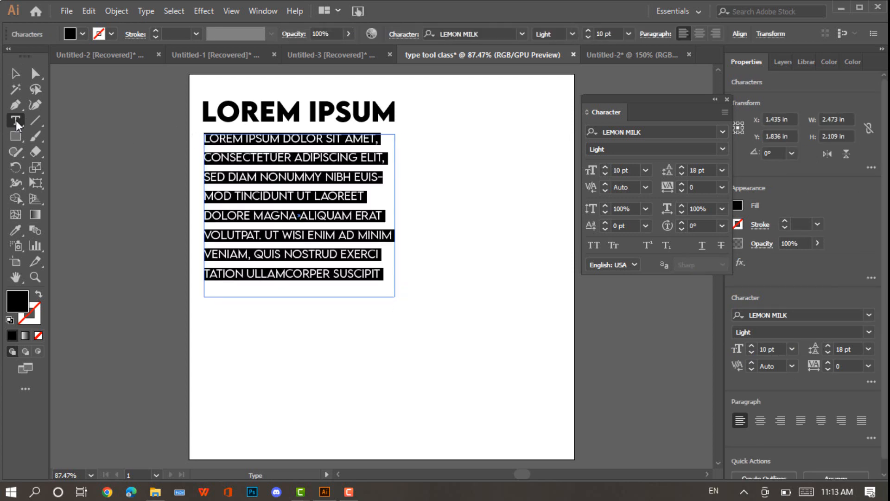
Step: Place the image download (2) from the Downloads folder into the Illustrator document and embed it
click(16, 73)
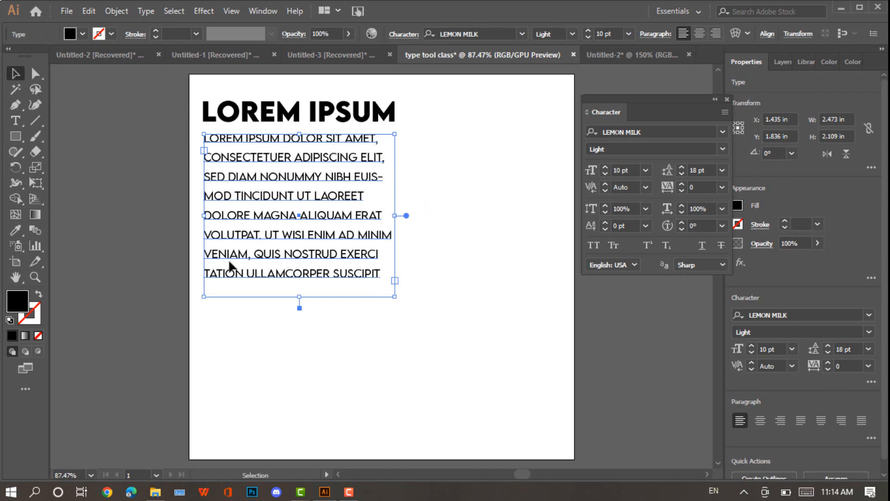
mouse_move(155, 492)
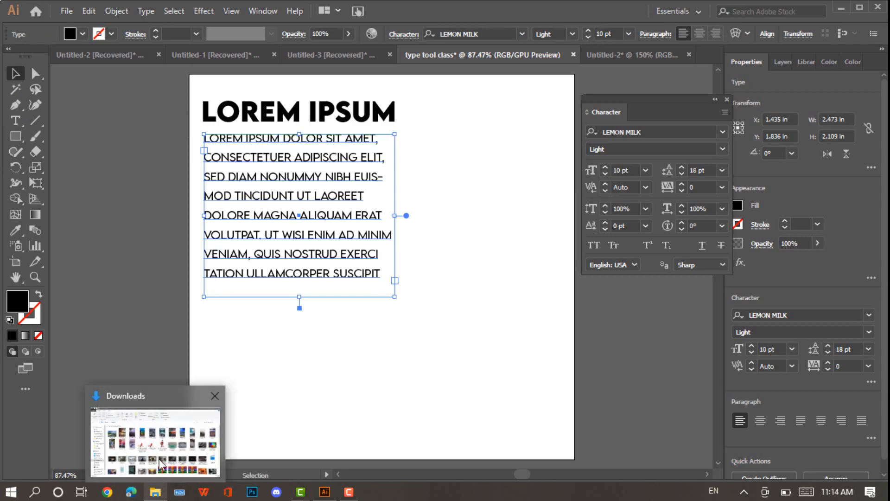
click(159, 458)
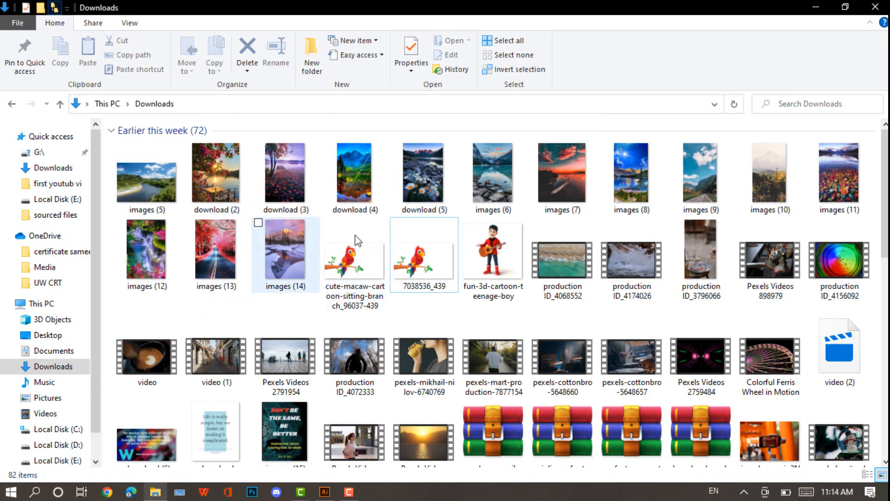
click(324, 491)
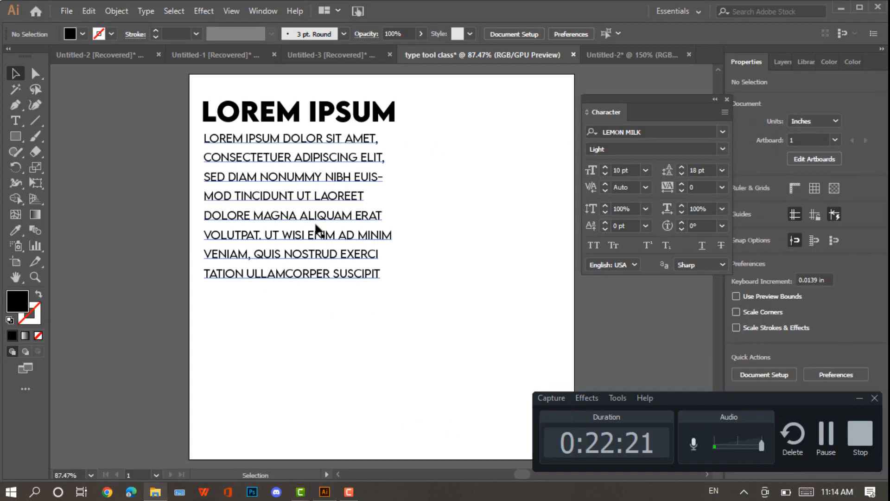
click(155, 492)
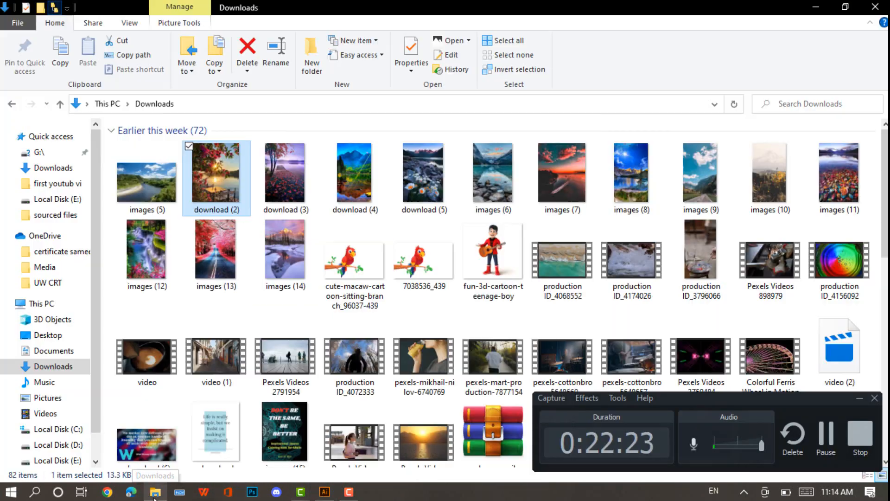
drag(231, 202, 486, 346)
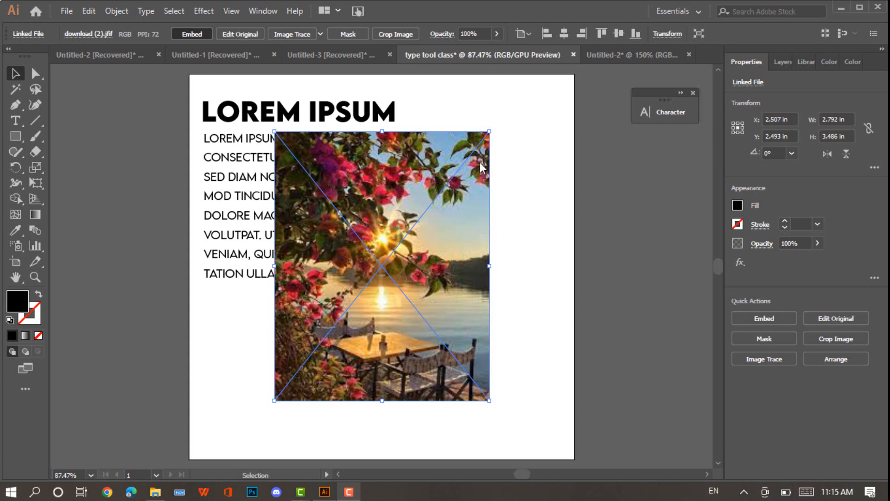
click(191, 34)
Step: Scale the image to about 2.12 × 2.65 in and place it beside the paragraph, just inside the artboard's right edge
drag(465, 177, 521, 139)
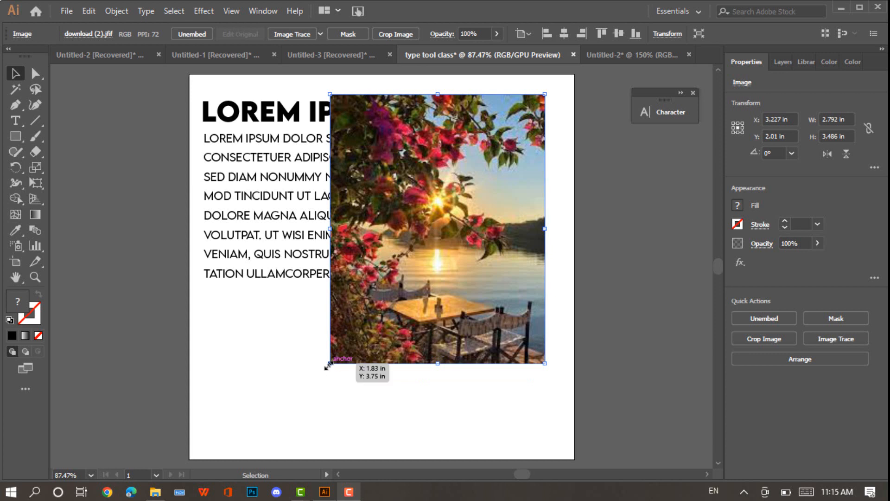
key(alt+shift)
drag(328, 367, 383, 304)
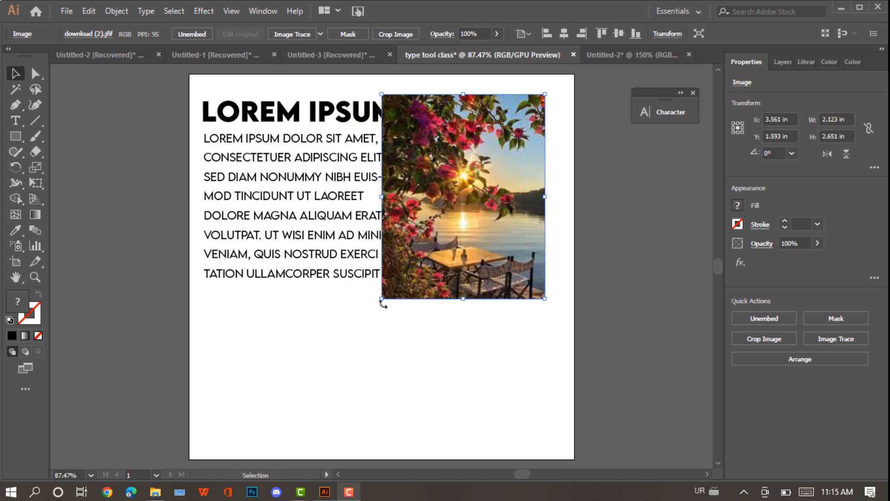
drag(428, 228, 468, 222)
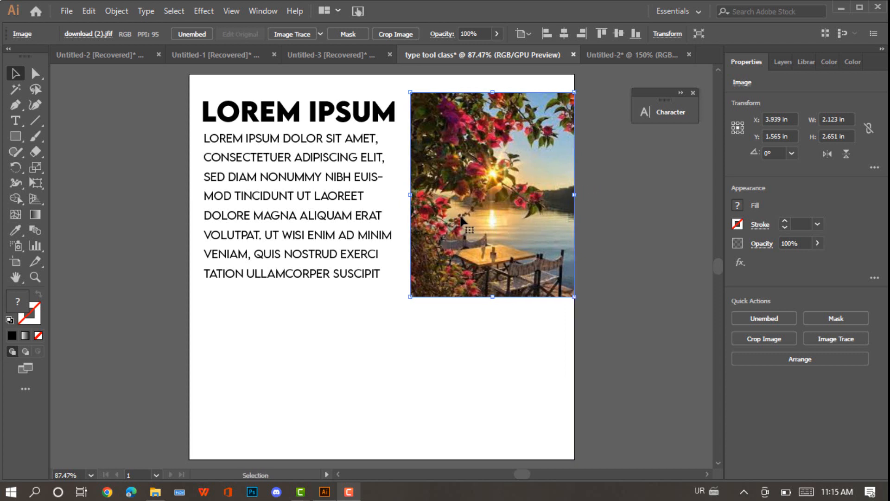
click(614, 224)
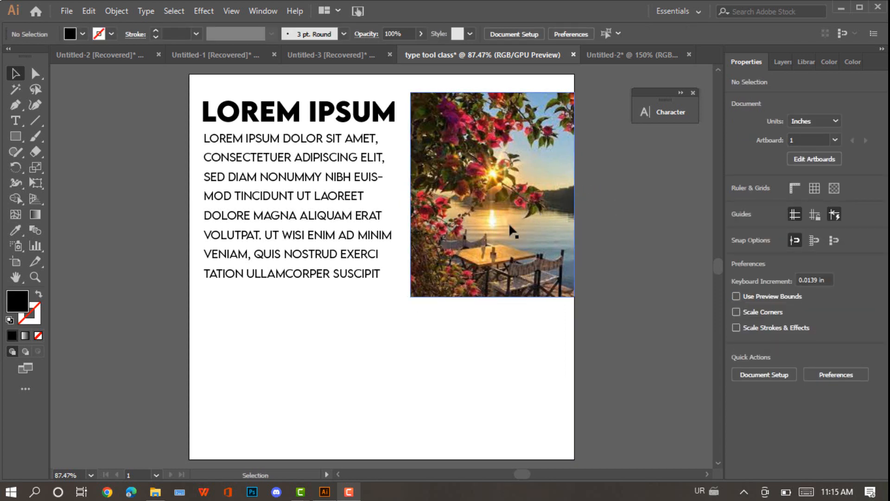
click(483, 262)
key(Left)
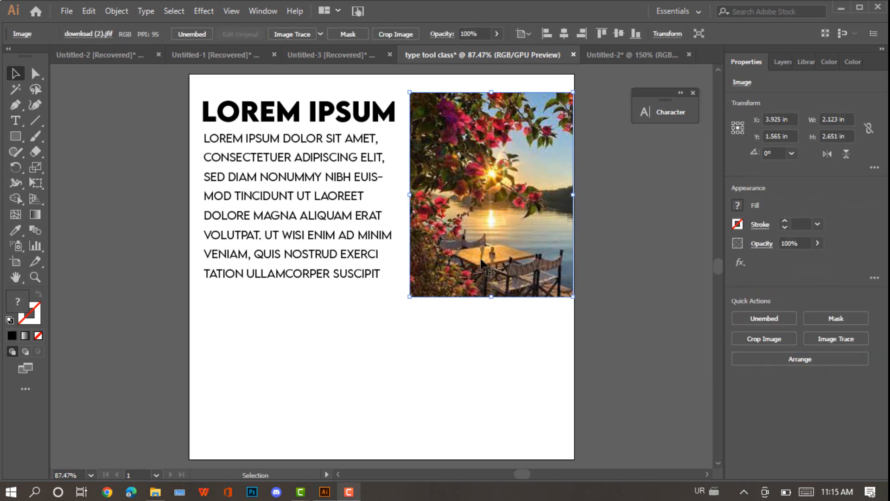
click(619, 245)
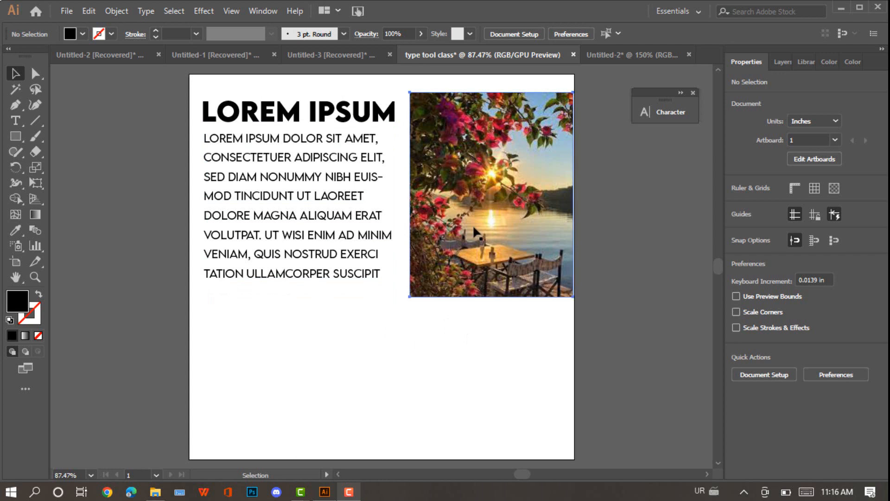
Step: Shorten the image from its lower edge to a height of about 2.45 in
click(492, 296)
drag(491, 298, 491, 281)
click(439, 323)
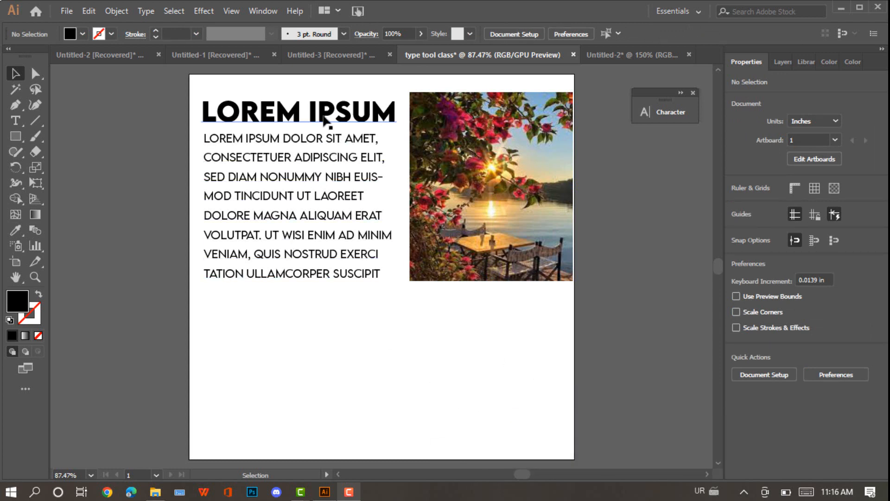
Step: Duplicate the heading to below the image and duplicate the paragraph frame to below that copied heading
drag(326, 121, 330, 320)
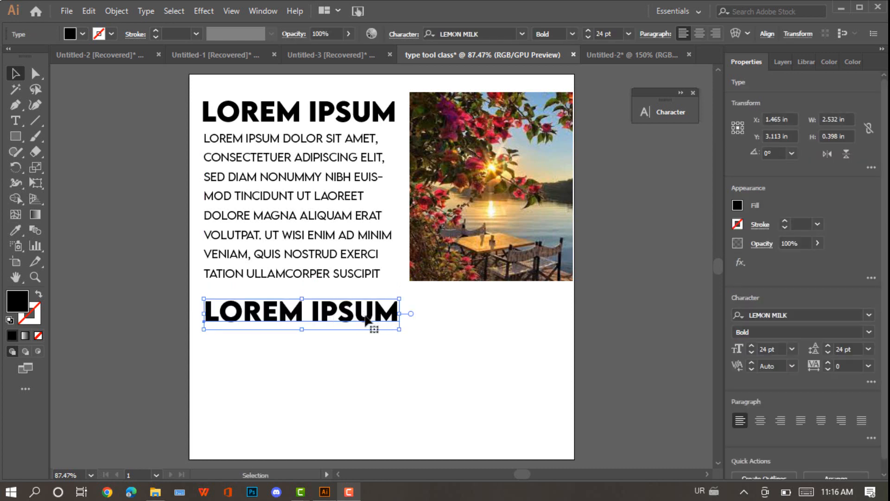
drag(396, 323, 534, 317)
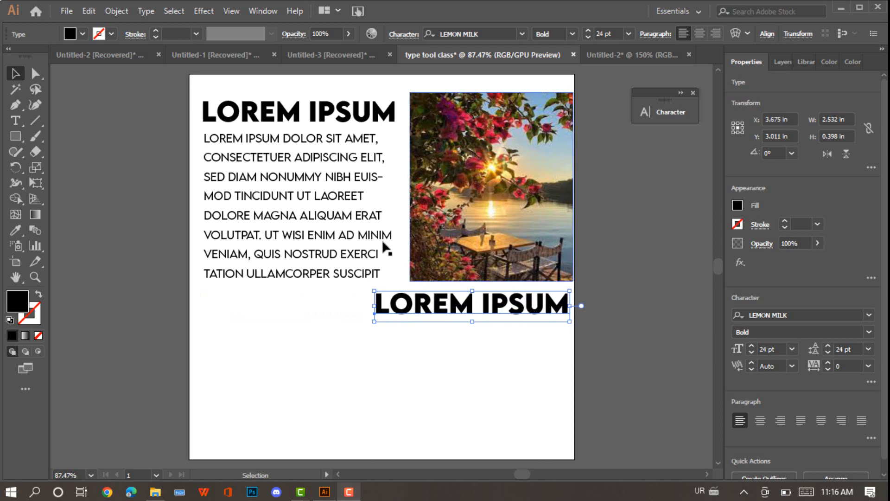
click(305, 211)
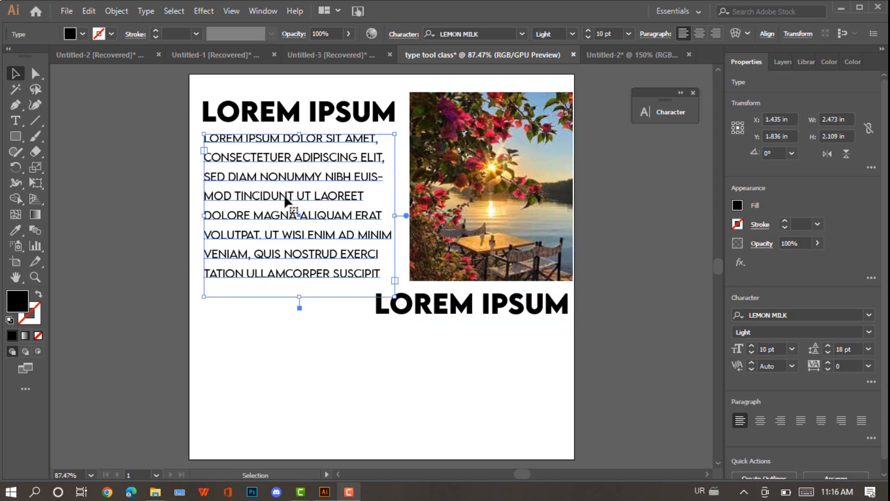
drag(284, 194, 474, 388)
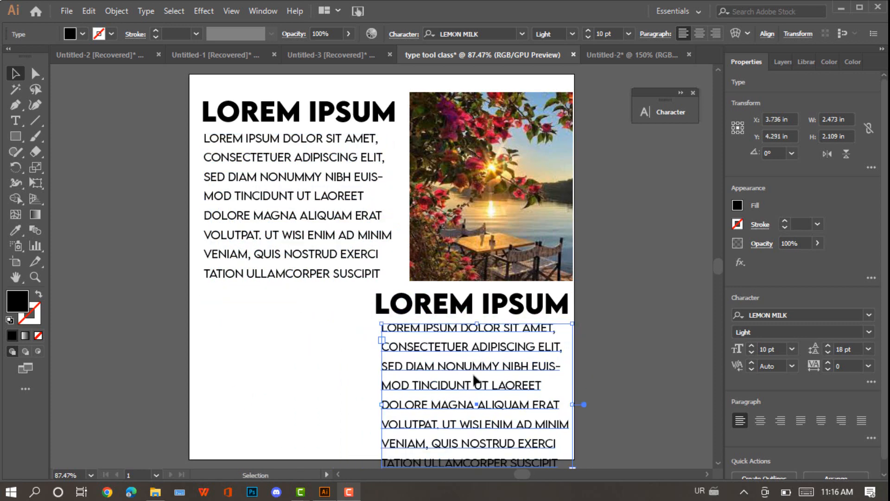
Step: Resize the copied paragraph frame to about 2.56 × 1.69 in so it fits the artboard and meets the heading's left edge
scroll(473, 379, down, 1)
drag(476, 448, 472, 423)
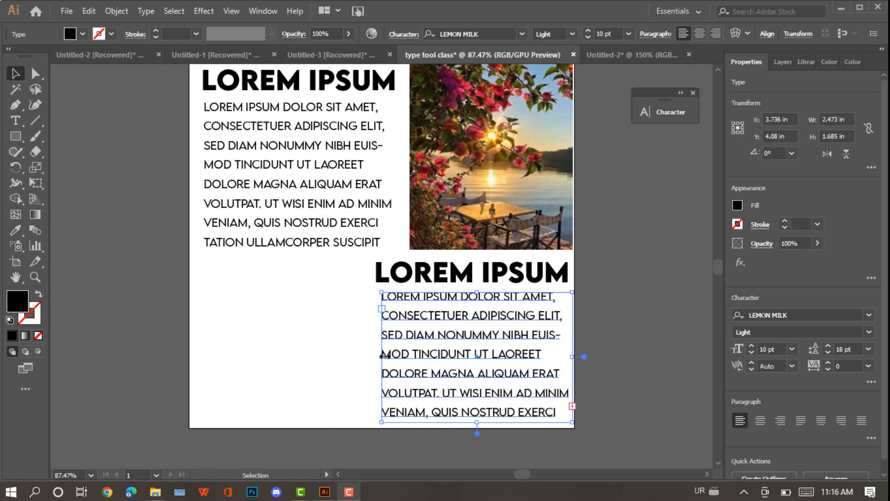
drag(381, 355, 374, 354)
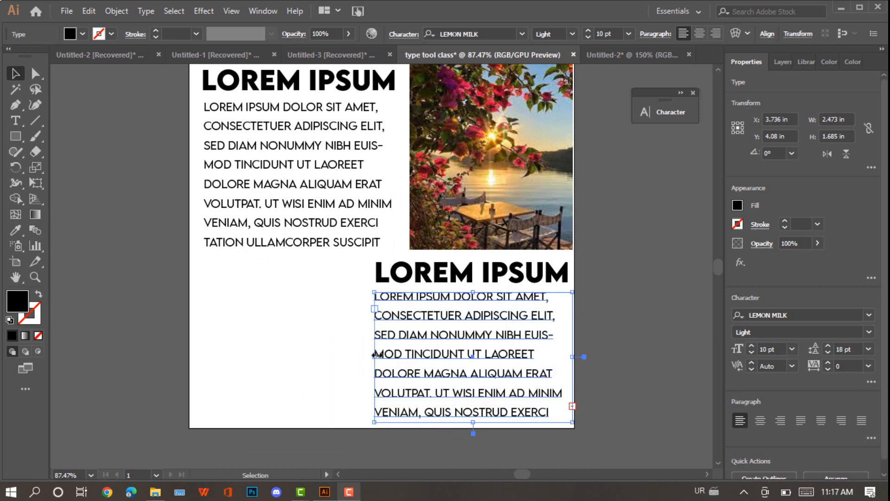
Step: Scale the copied heading down to about 21.5 pt and shift the paragraph frame below it to line up with its left edge
click(375, 275)
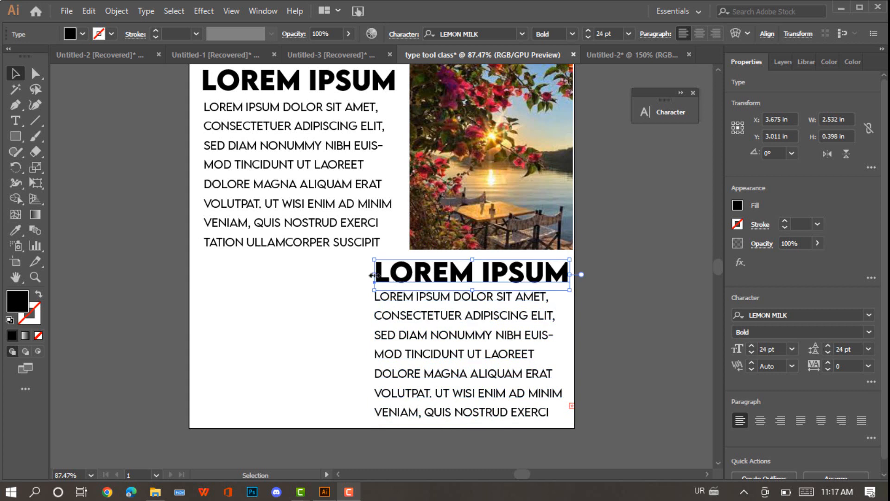
drag(373, 275, 396, 273)
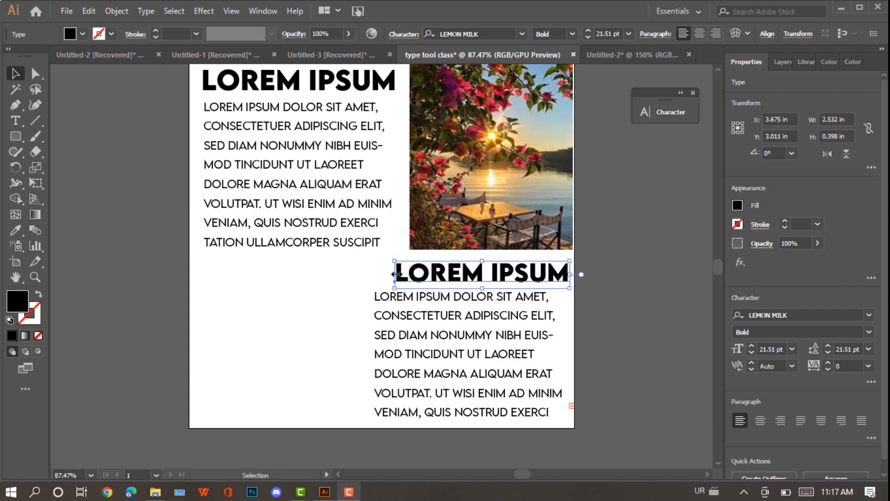
click(434, 346)
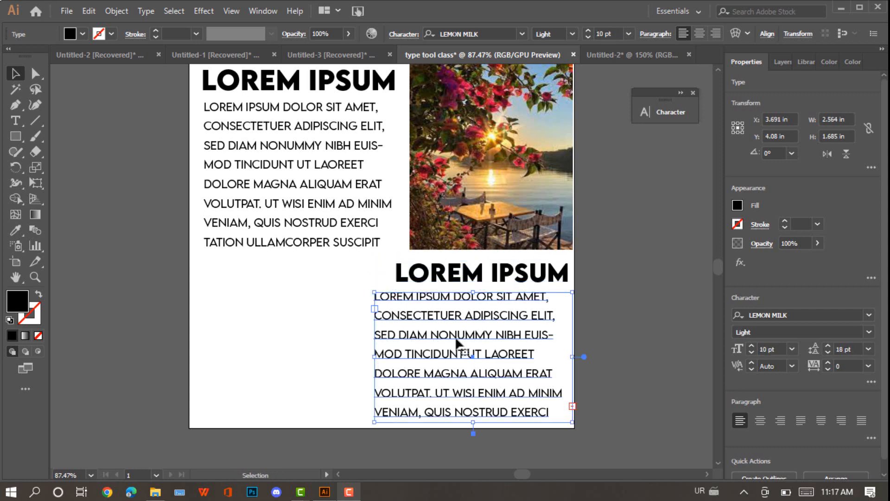
drag(457, 343, 470, 342)
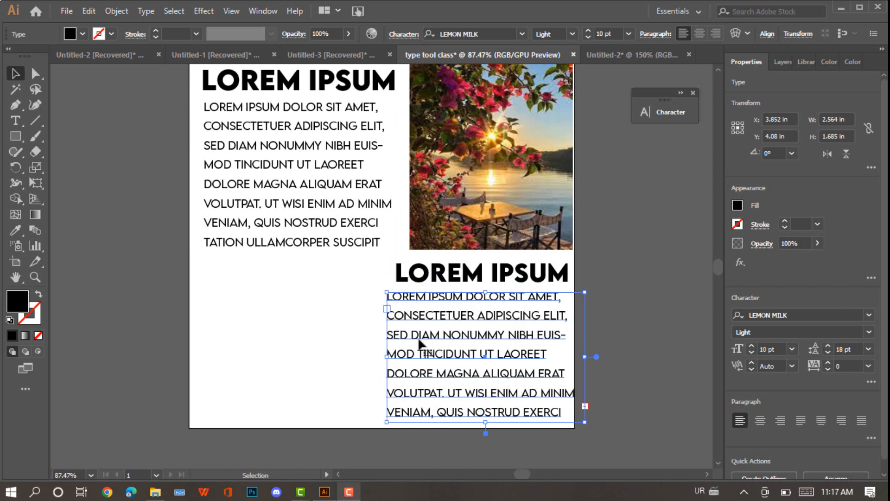
mouse_move(405, 357)
mouse_down()
mouse_move(413, 355)
mouse_move(393, 355)
mouse_up()
click(610, 272)
scroll(568, 278, up, 1)
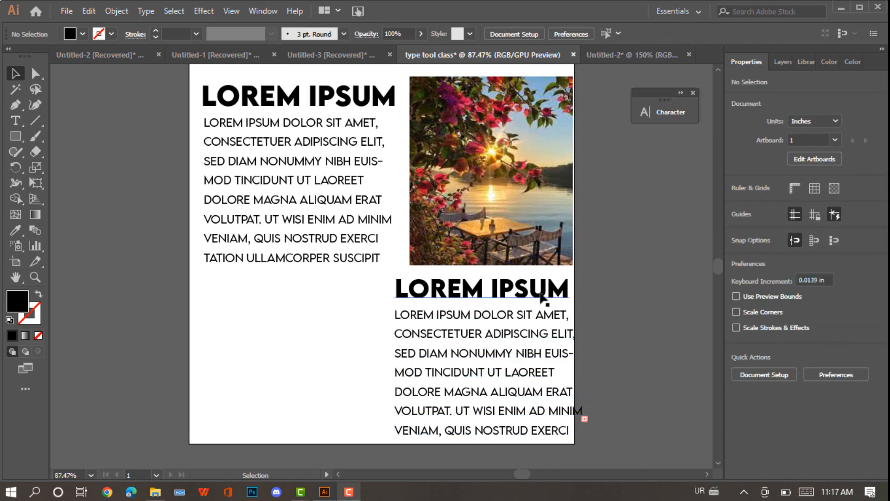
Step: Narrow the copied paragraph frame from its right side so its text stays within the artboard
click(534, 402)
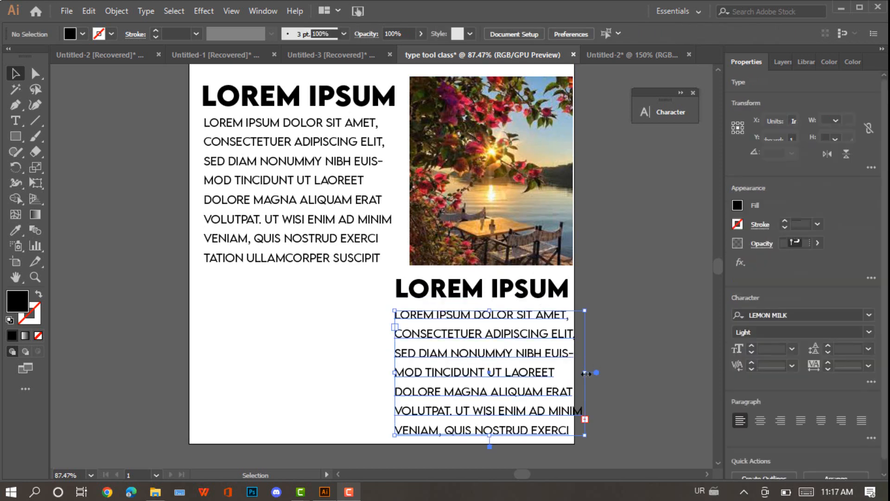
drag(586, 374, 571, 374)
click(642, 320)
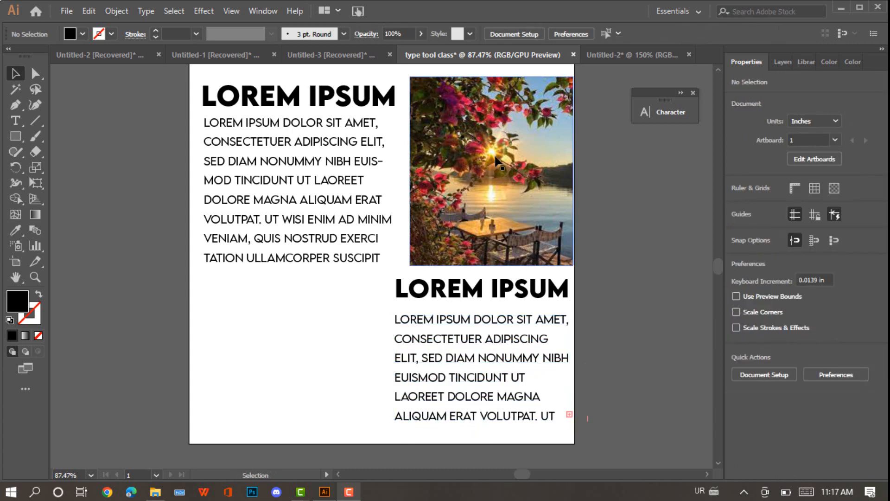
Step: Duplicate the image into the artboard's lower-left area and shorten the copy from its upper edge to about 2.15 in high
drag(496, 161, 286, 335)
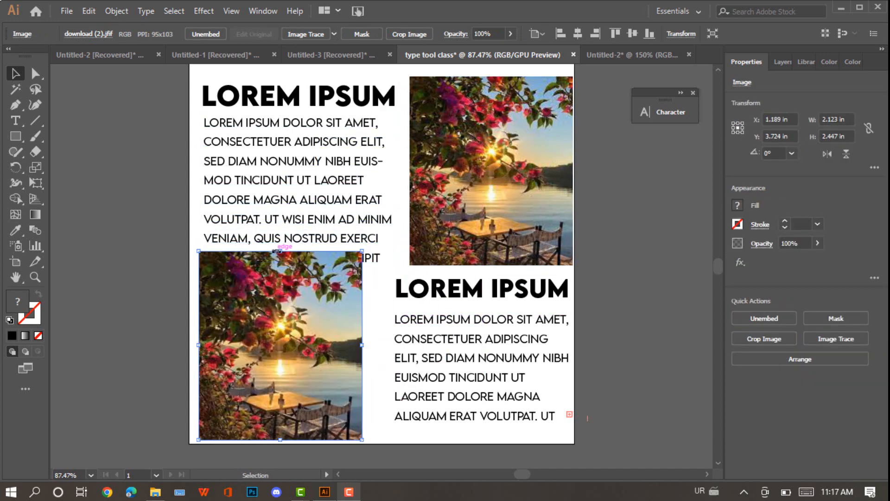
drag(278, 251, 280, 274)
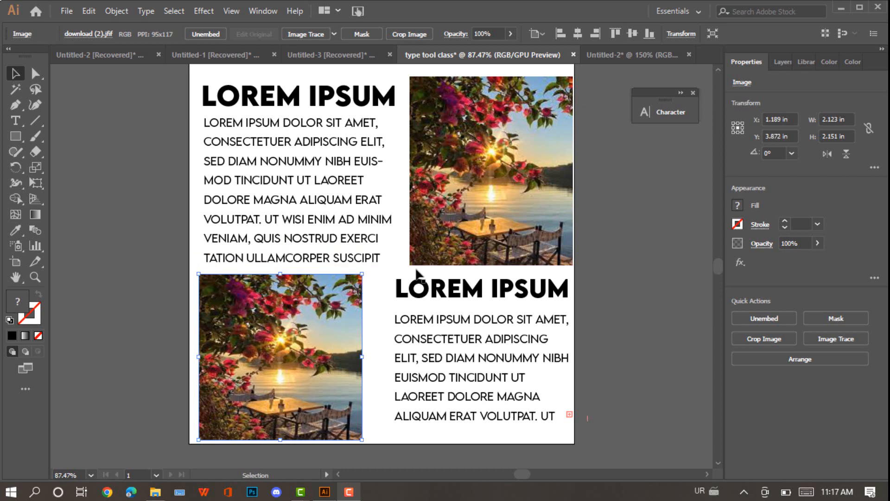
click(112, 241)
scroll(234, 224, up, 2)
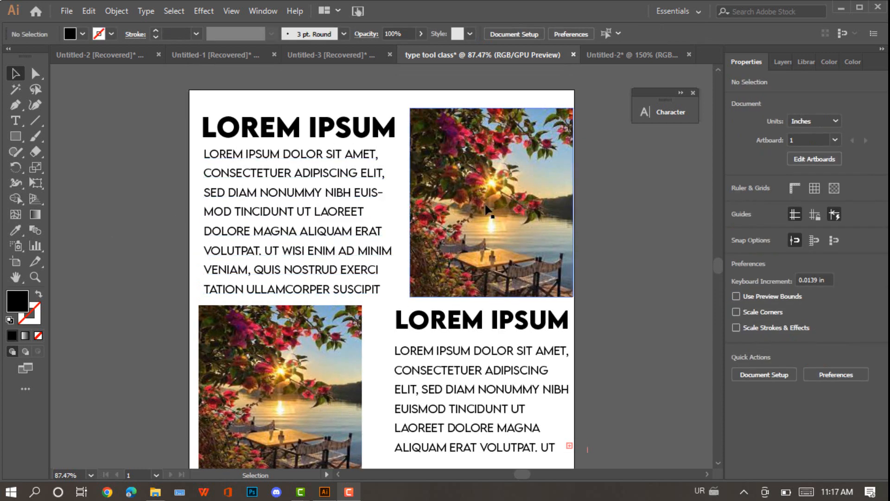
Step: Shorten the upper-right image to about 2.37 in high and nudge it slightly left, away from the artboard's edge
click(535, 294)
drag(491, 296, 487, 291)
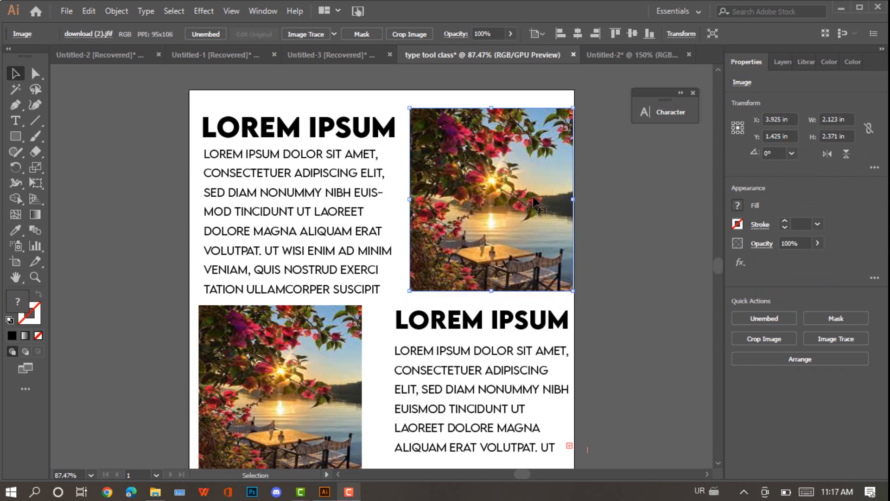
drag(476, 196, 472, 195)
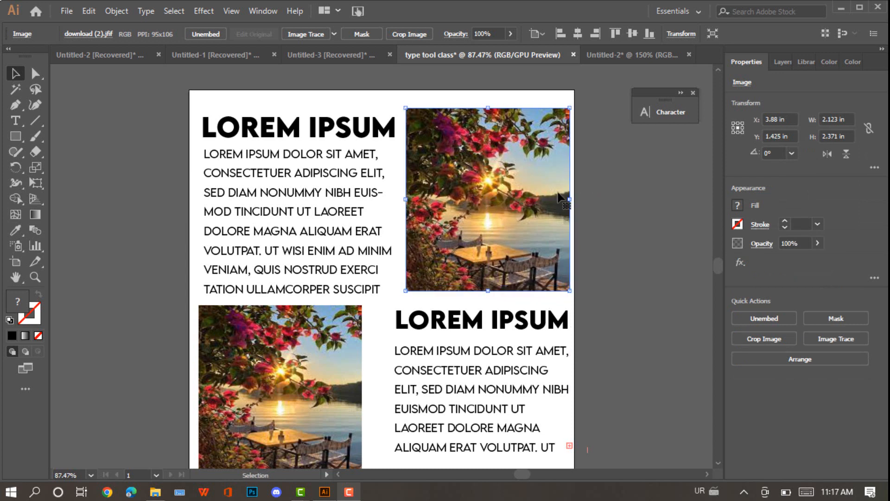
click(600, 217)
scroll(600, 217, down, 1)
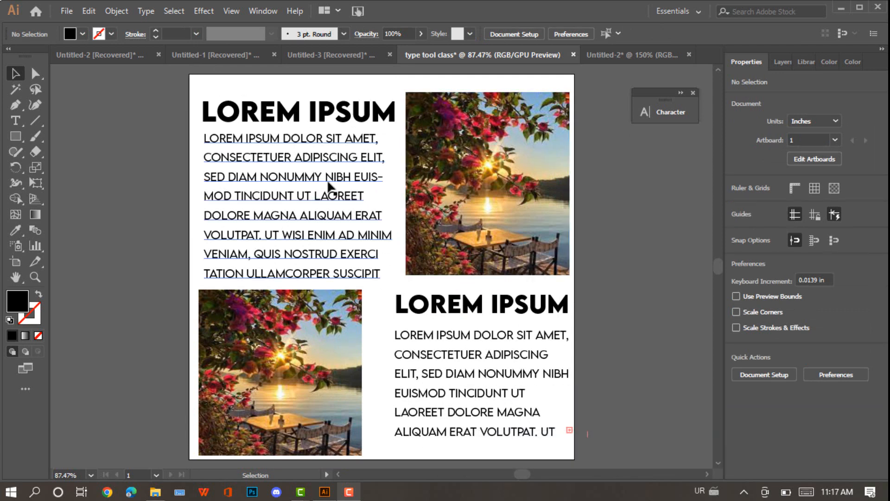
click(15, 125)
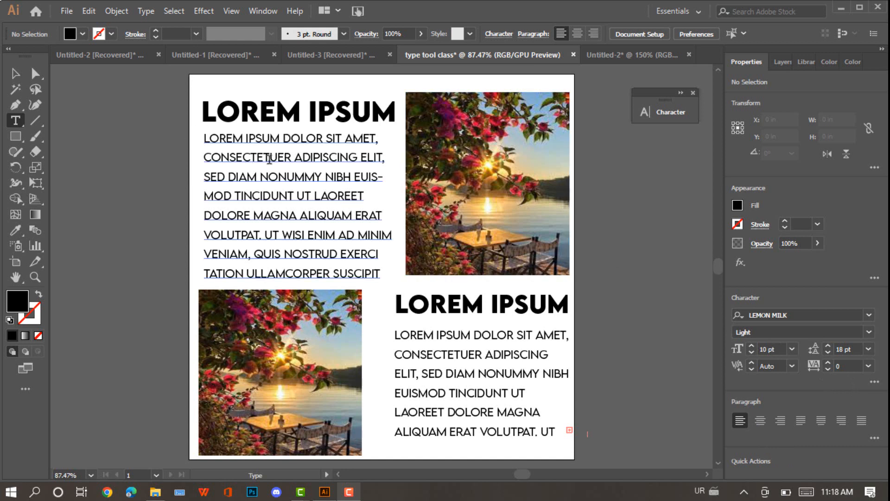
click(15, 74)
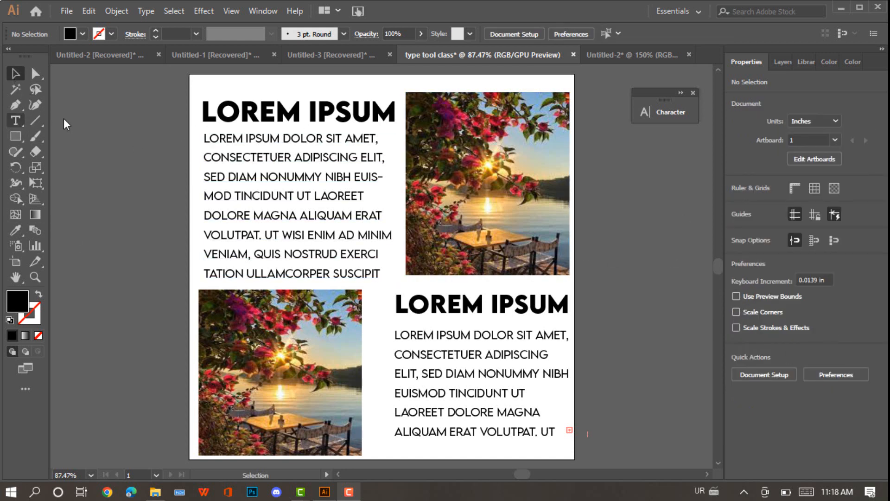
click(307, 122)
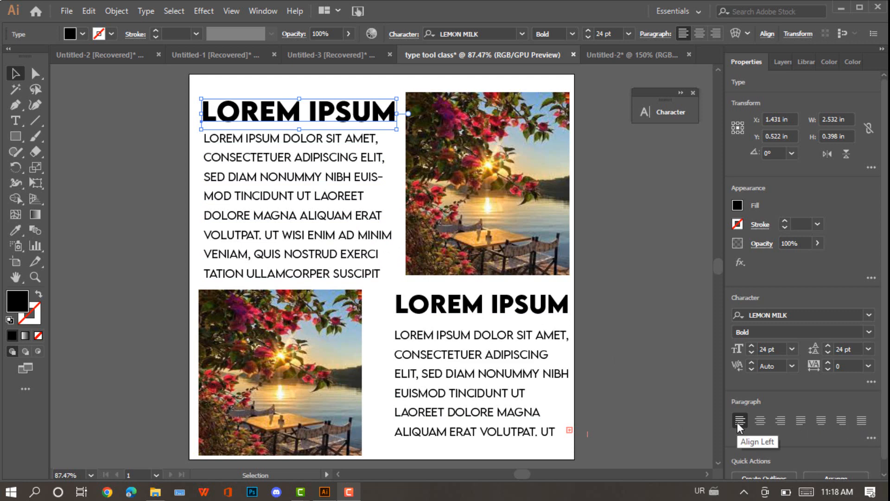
Step: Center the text of the upper-left paragraph, then switch it to right alignment
click(262, 184)
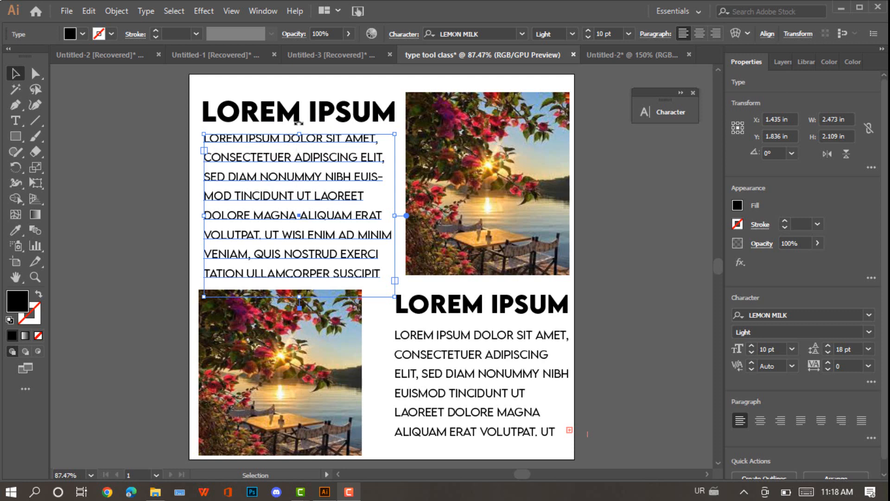
click(754, 423)
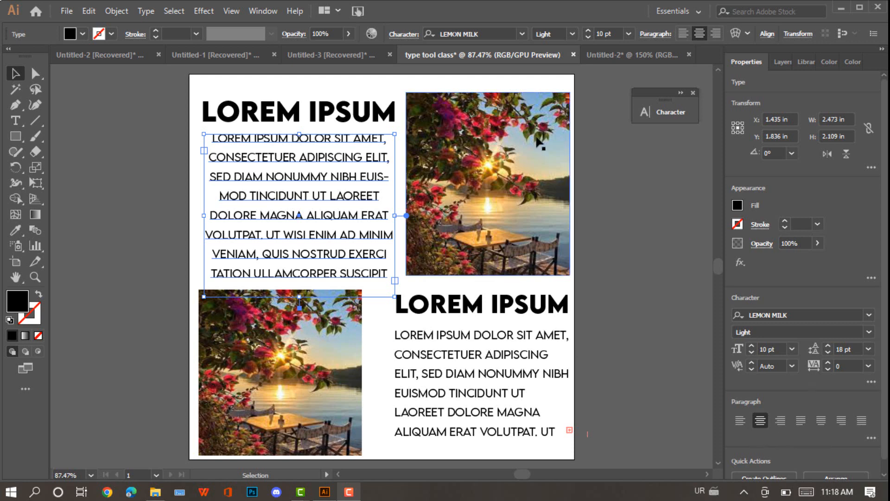
click(780, 420)
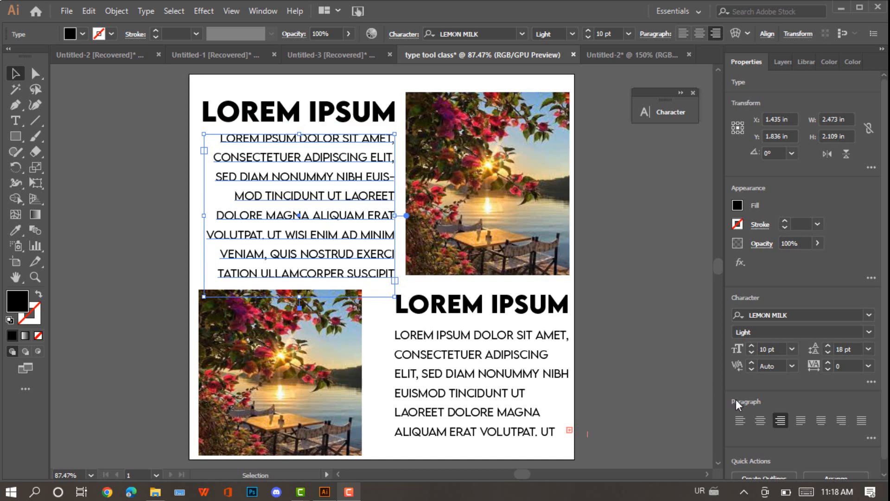
Step: Try the four justify options on the upper-left paragraph and return it to left alignment
click(808, 421)
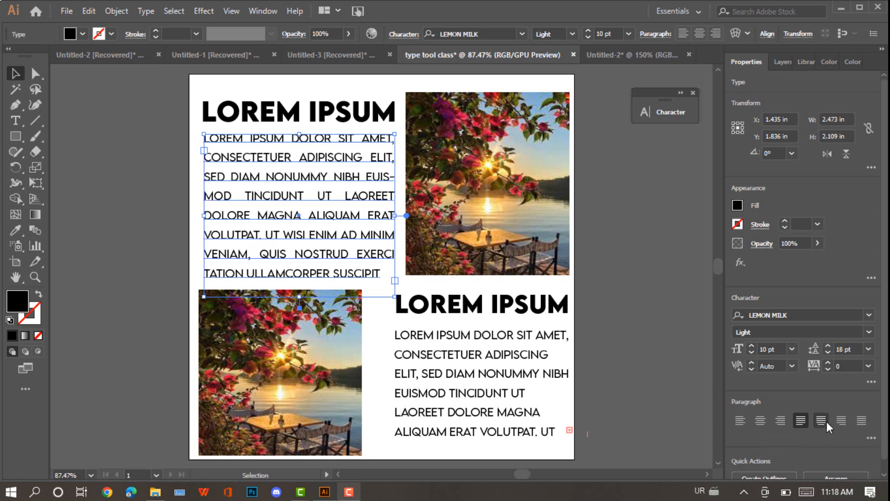
click(827, 421)
click(841, 420)
click(860, 421)
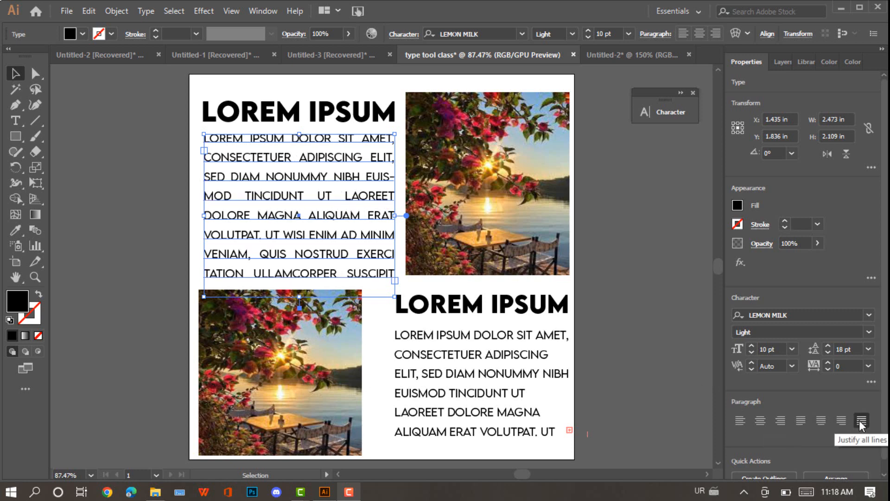
click(744, 421)
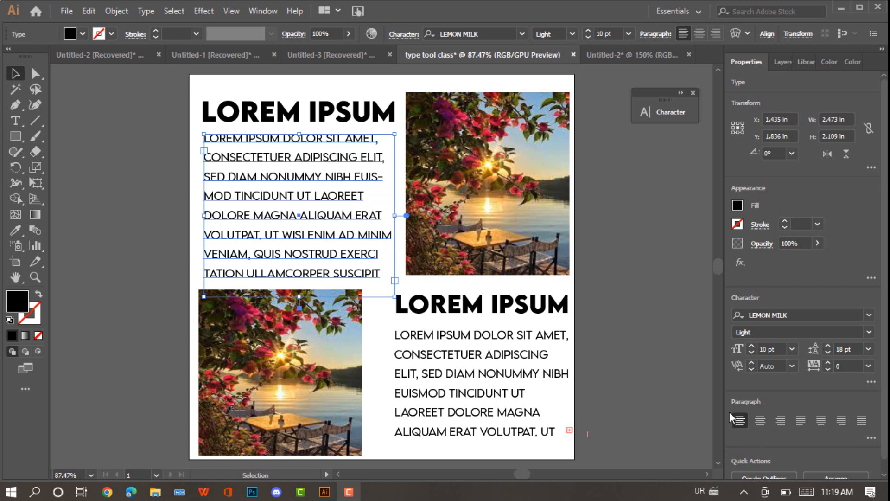
click(128, 149)
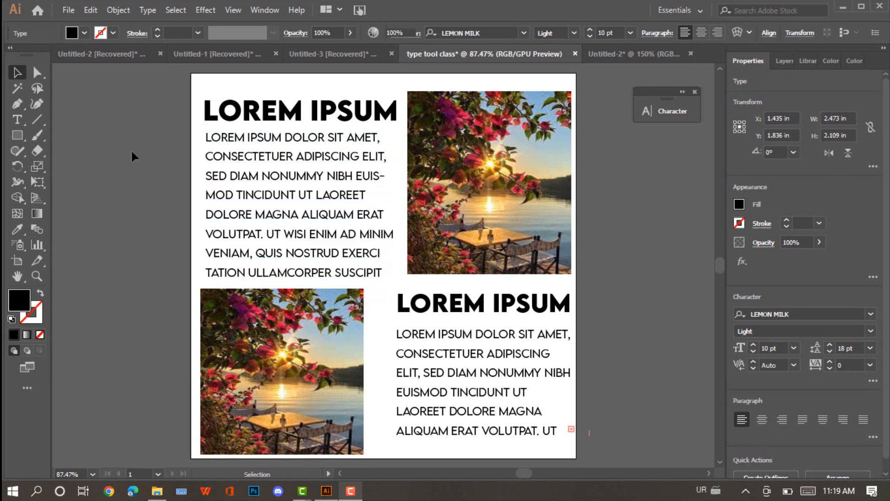
click(253, 160)
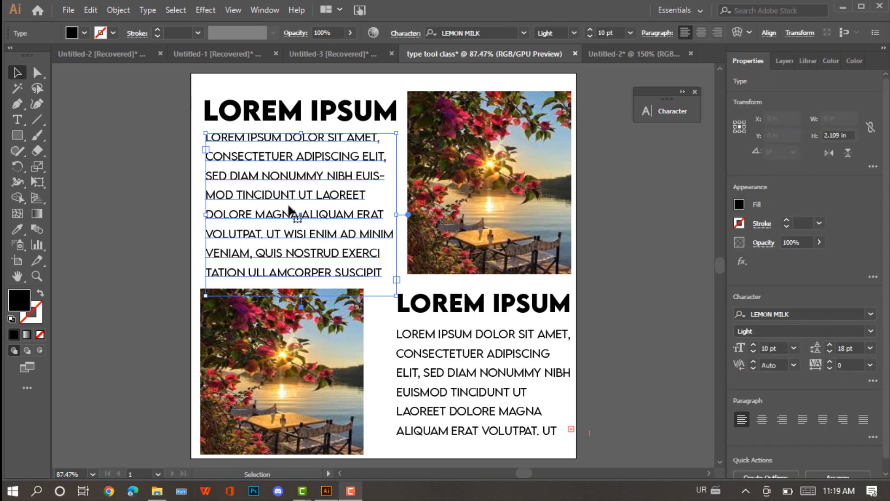
click(125, 160)
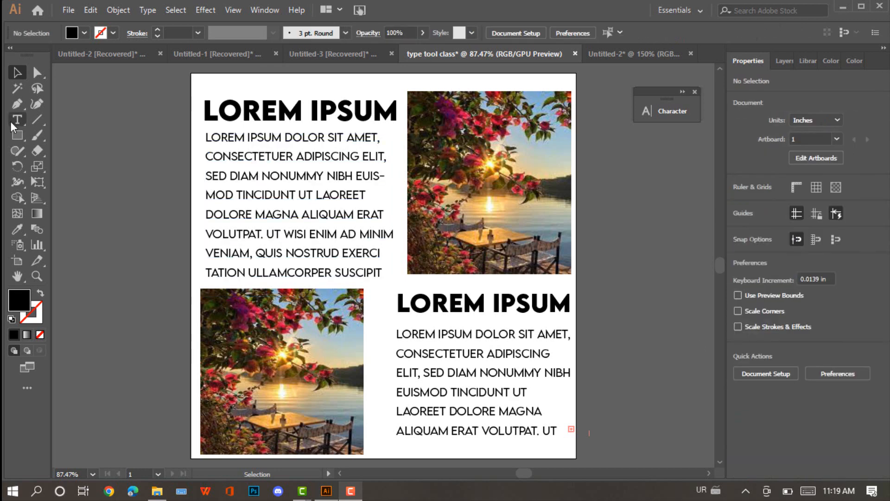
right_click(10, 121)
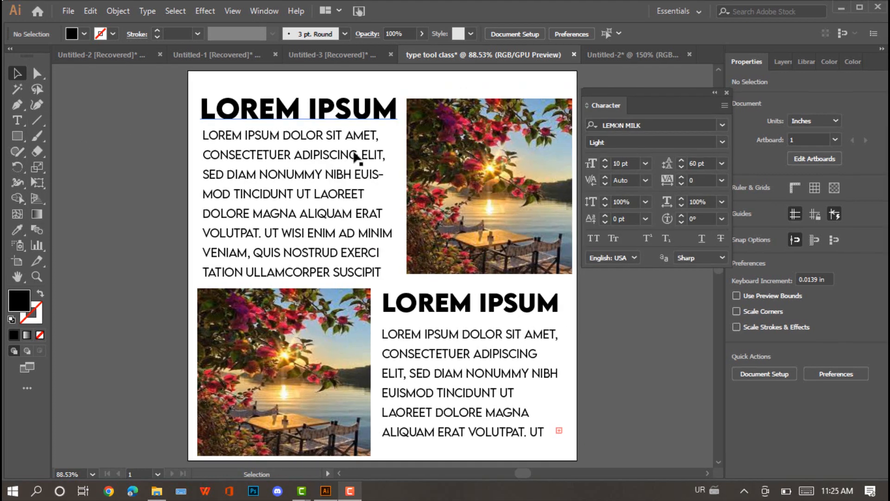
Step: Change the fill color of the upper-left LOREM IPSUM heading to red
click(274, 120)
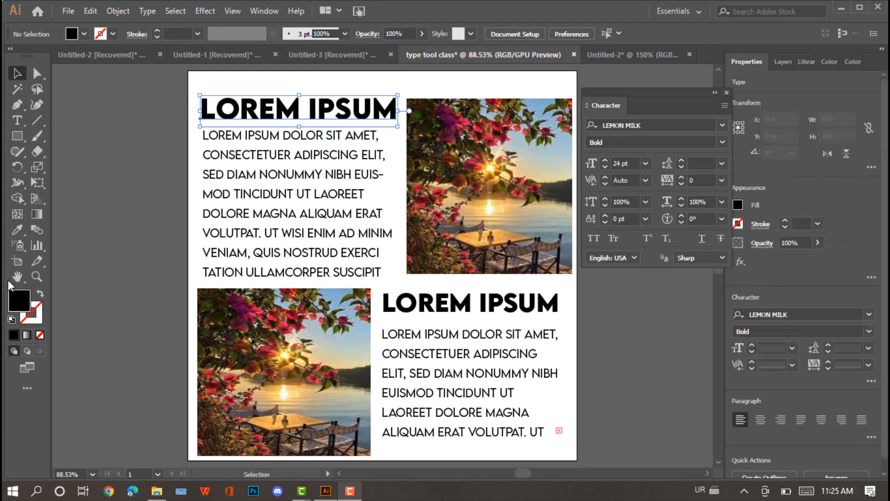
double_click(14, 305)
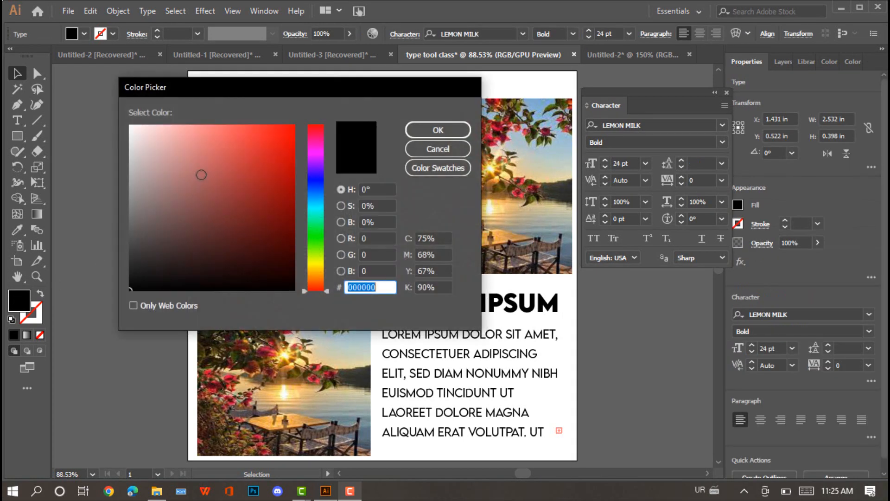
click(272, 145)
click(438, 129)
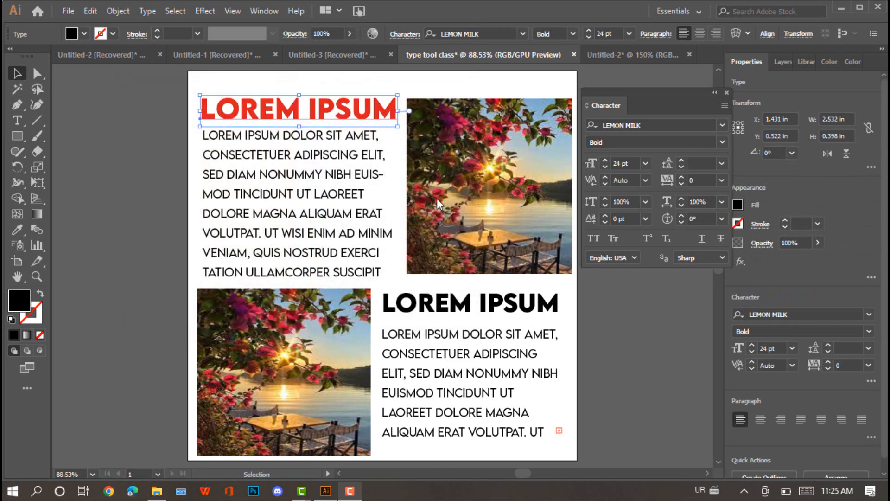
Step: Copy the upper-left heading's red fill and type attributes onto the lower-right LOREM IPSUM heading with the Eyedropper
click(426, 306)
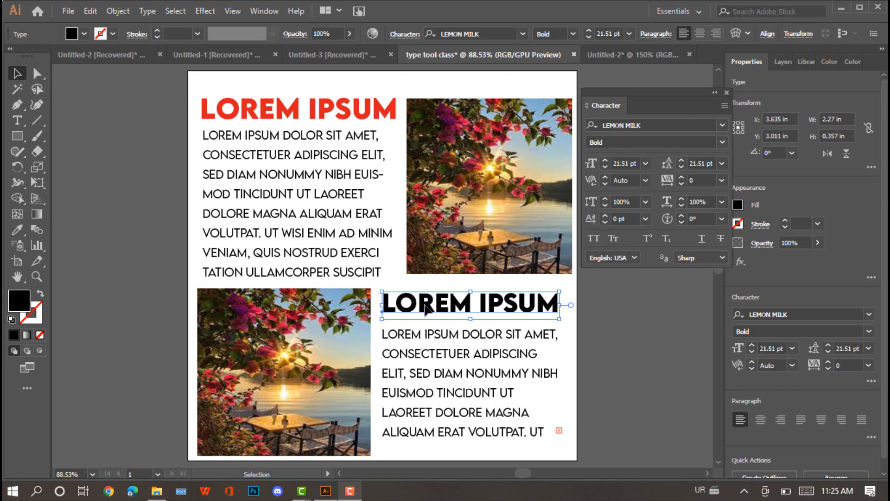
click(21, 230)
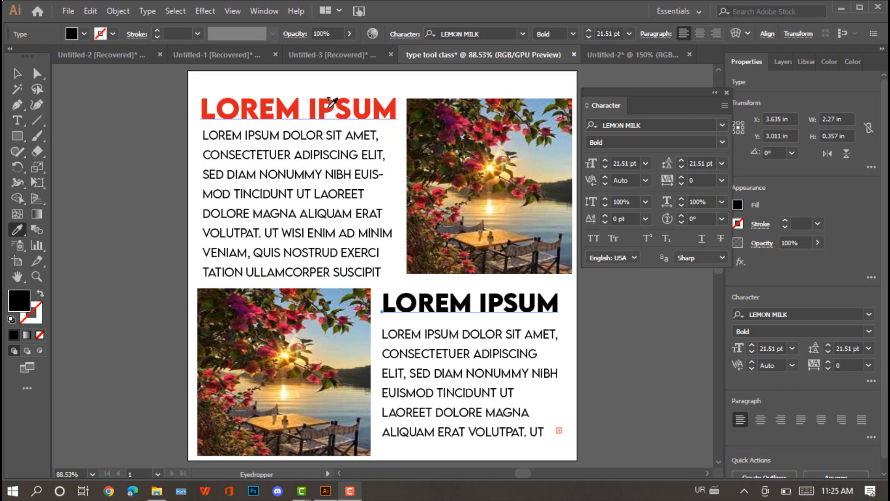
click(331, 107)
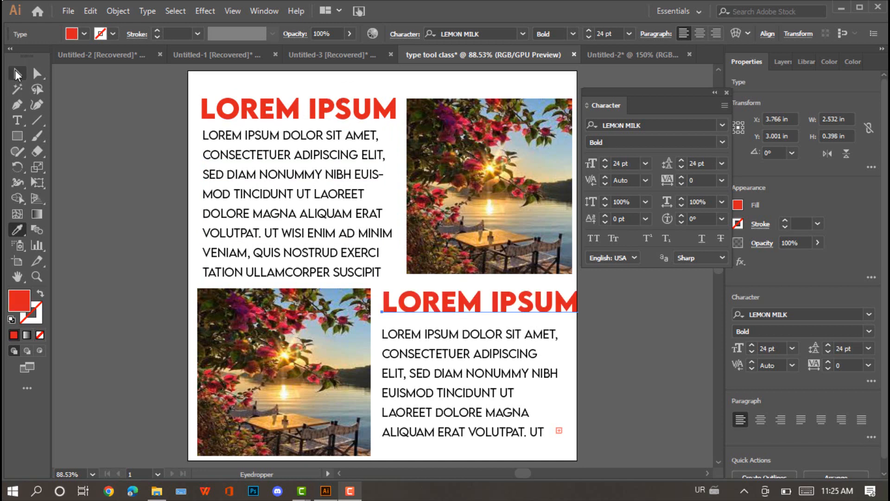
click(18, 73)
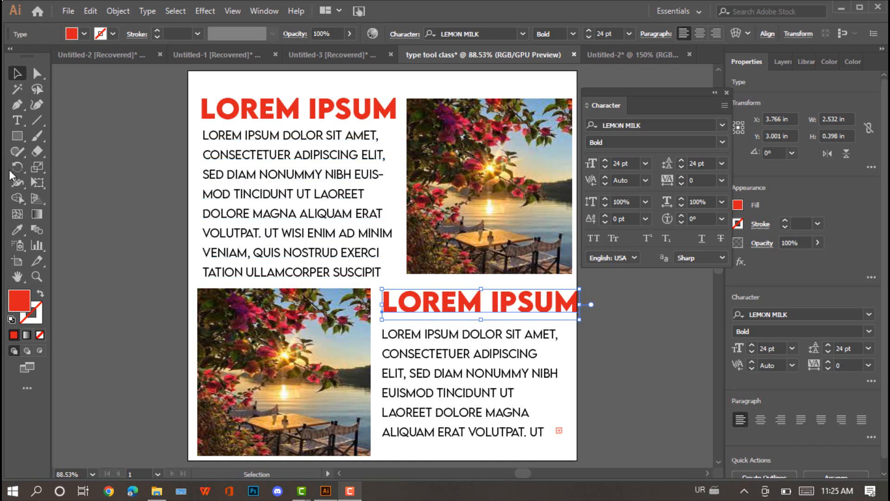
click(19, 225)
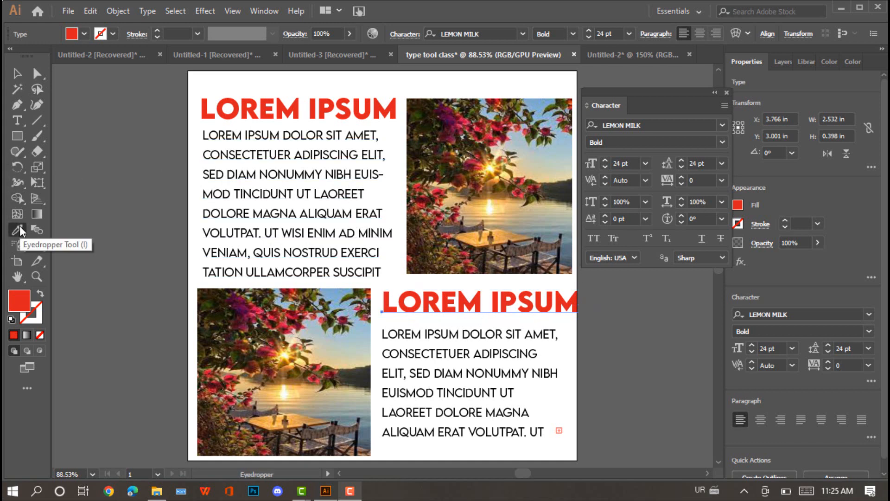
key(ctrl+z)
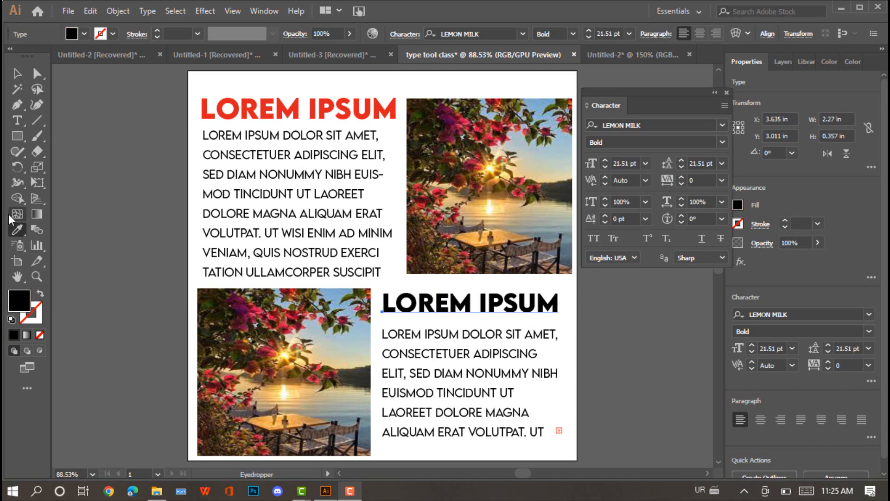
click(326, 107)
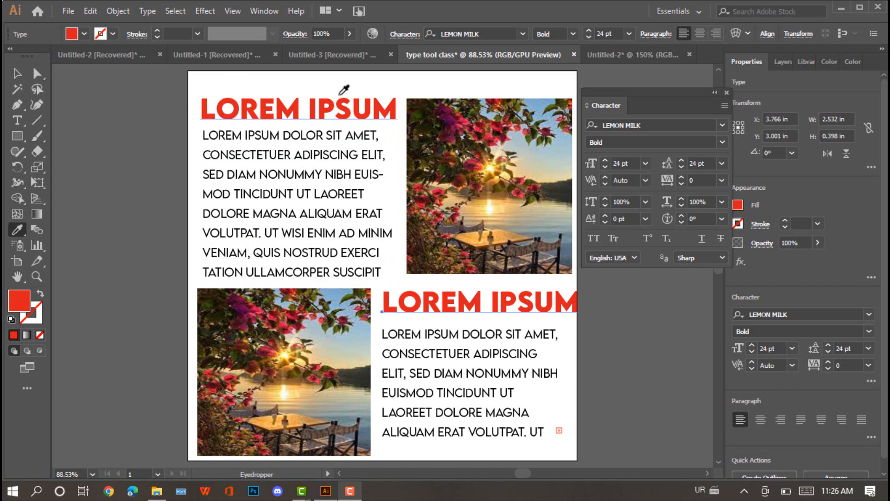
click(17, 73)
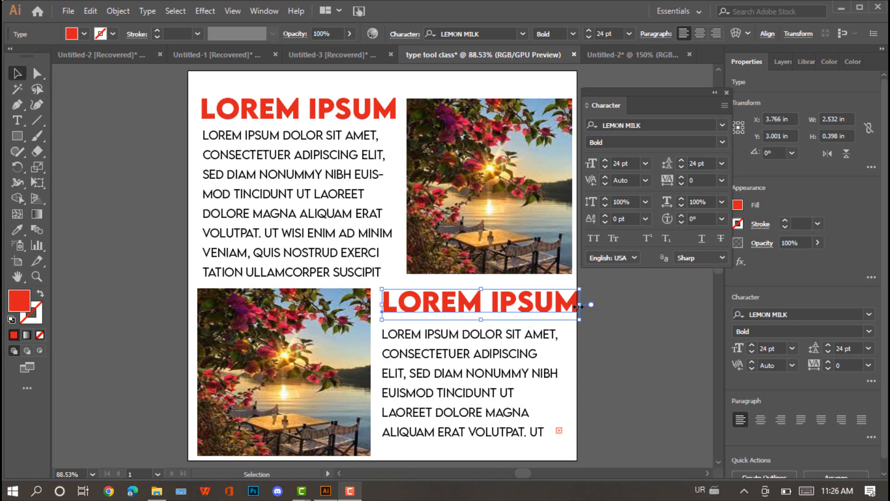
Step: Set the lower-right heading's font size to 21 pt and deselect it
click(645, 163)
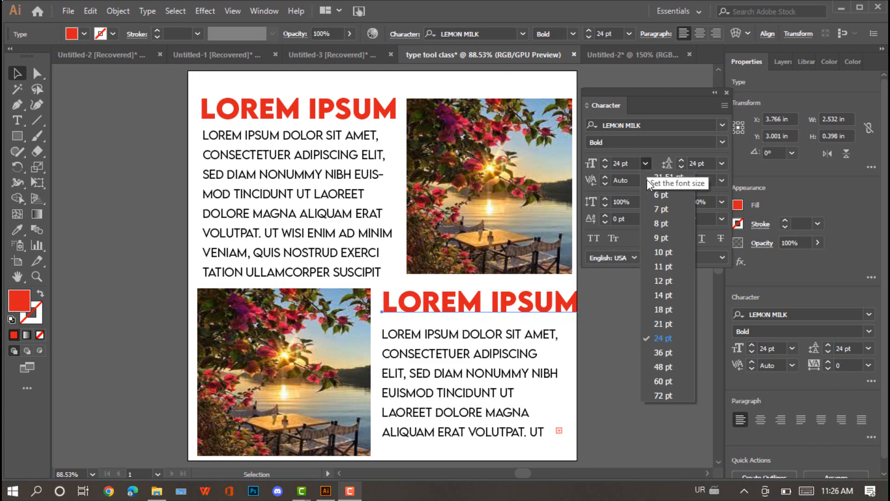
click(666, 329)
click(643, 323)
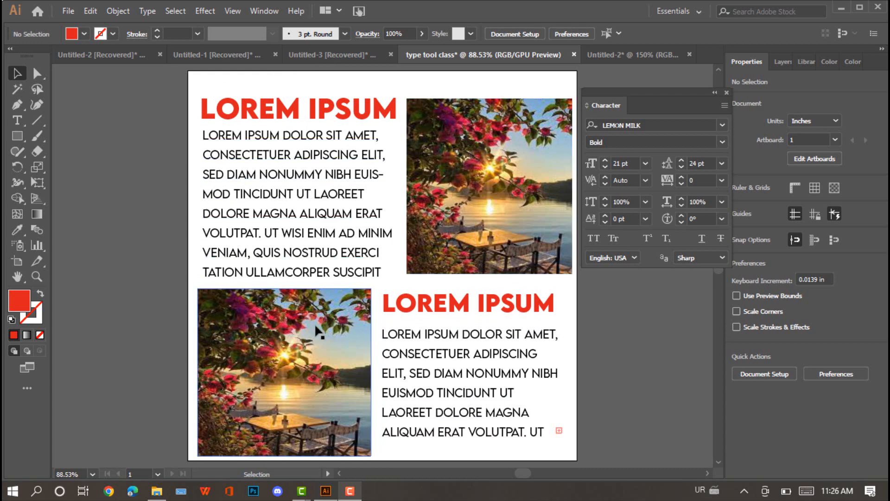
Step: Apply Small Caps to the letter M of LOREM in the upper-left heading and set its character rotation to 90°
click(277, 153)
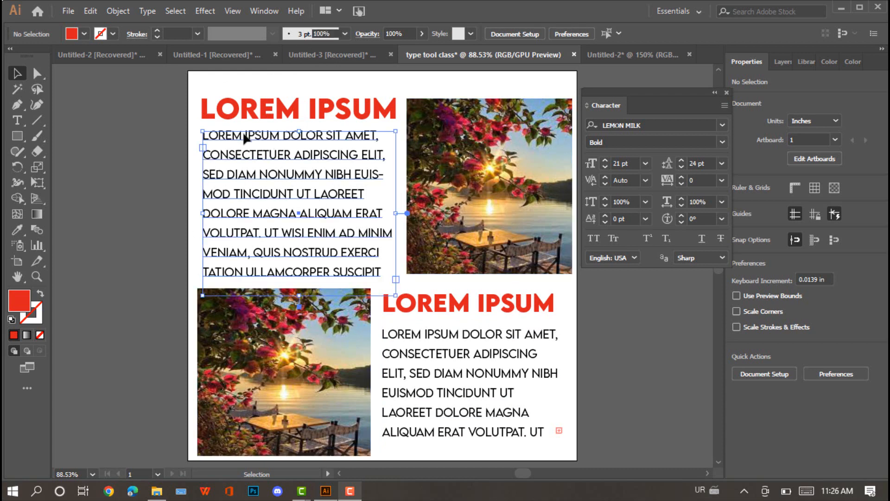
click(290, 116)
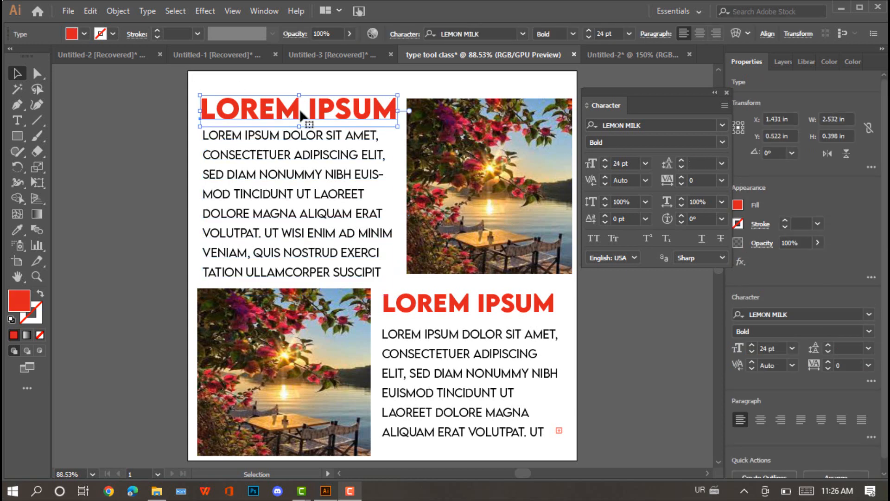
double_click(300, 111)
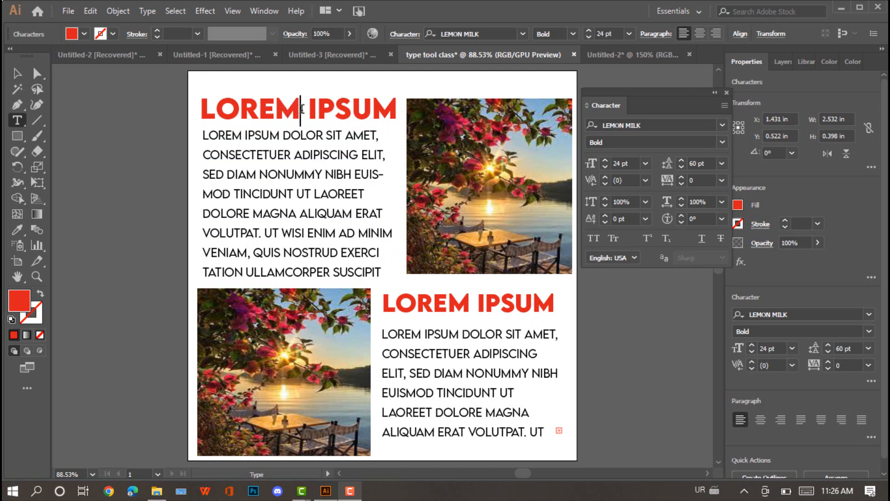
drag(296, 110, 284, 107)
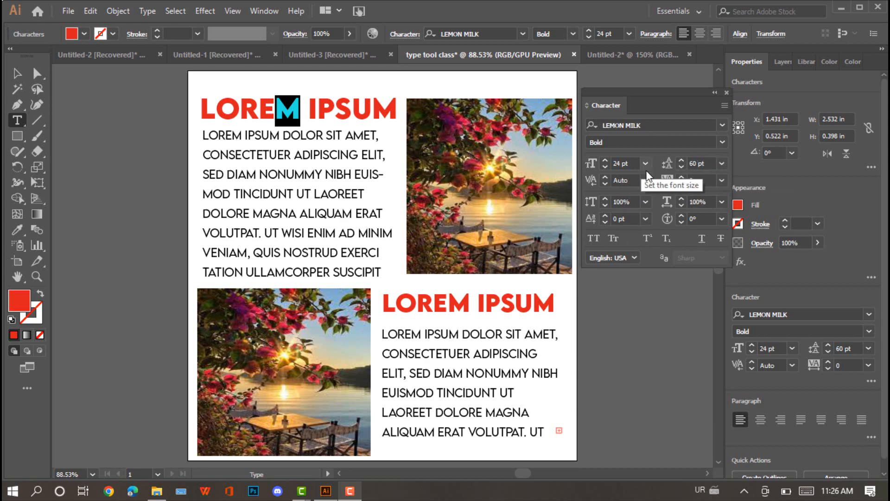
click(612, 239)
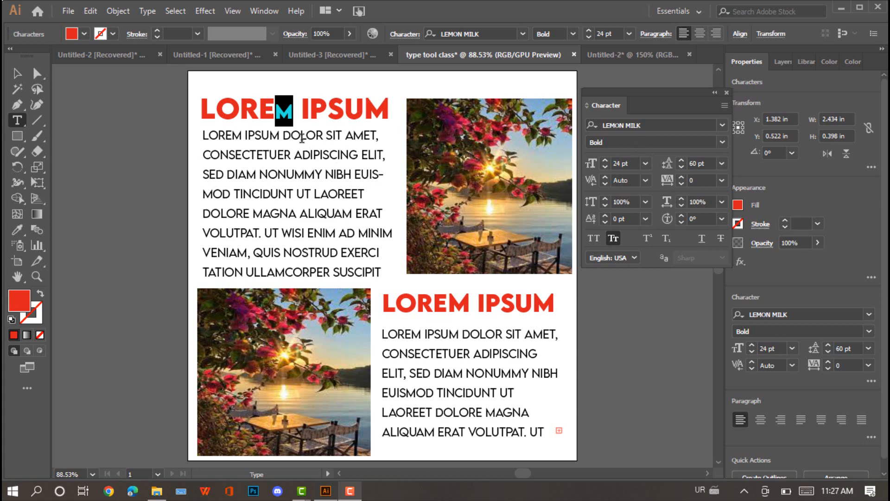
click(723, 219)
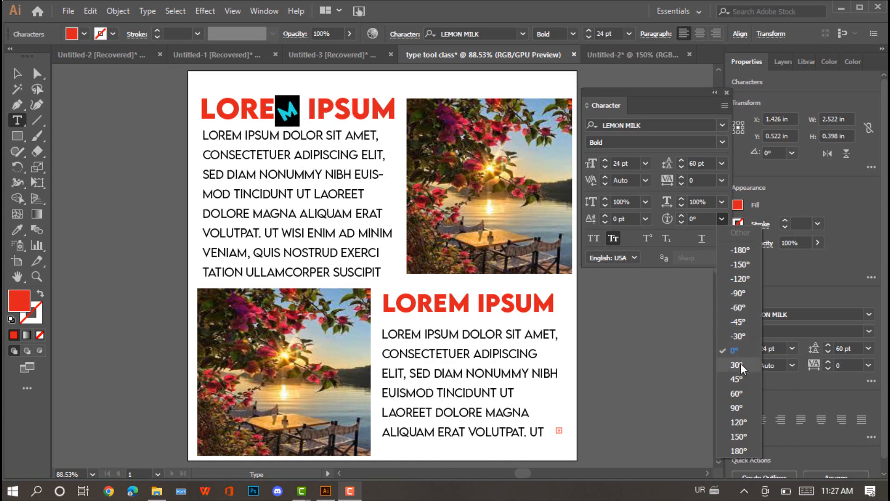
click(737, 407)
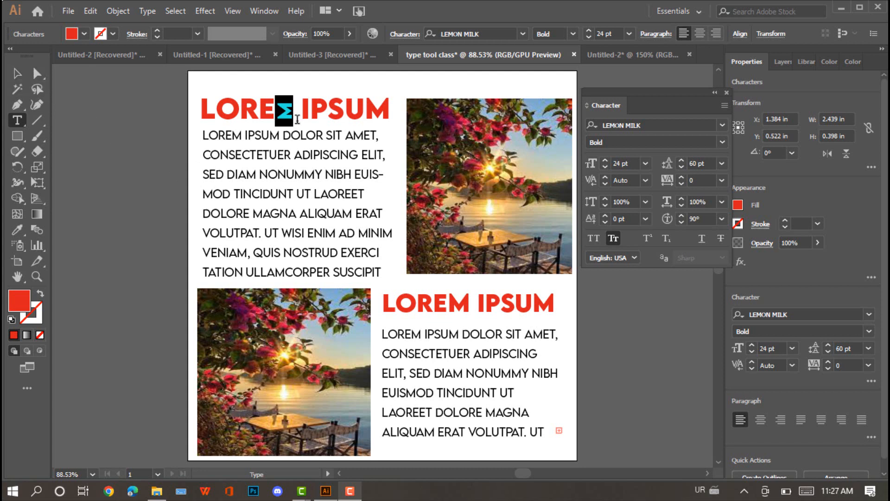
double_click(18, 303)
drag(282, 82, 445, 192)
click(605, 260)
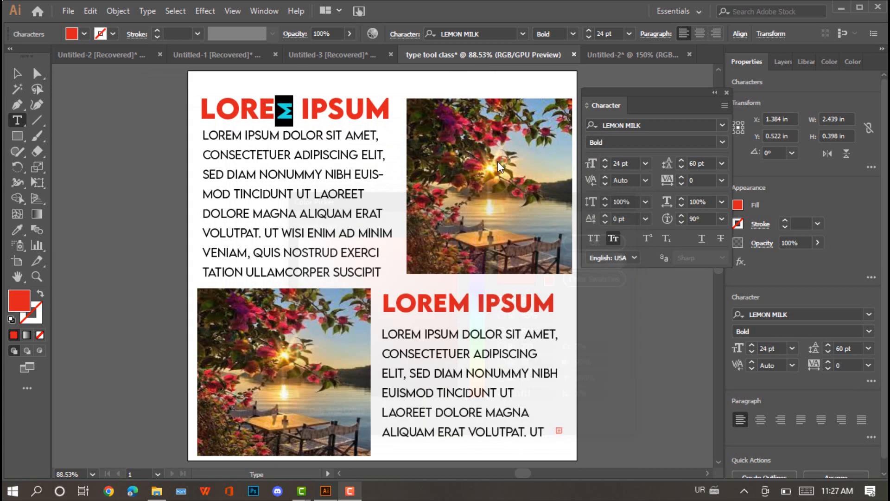
Step: Color the rotated M in the upper-left heading with the light blue sampled from the upper-right photo's sky, and deselect the heading
click(22, 231)
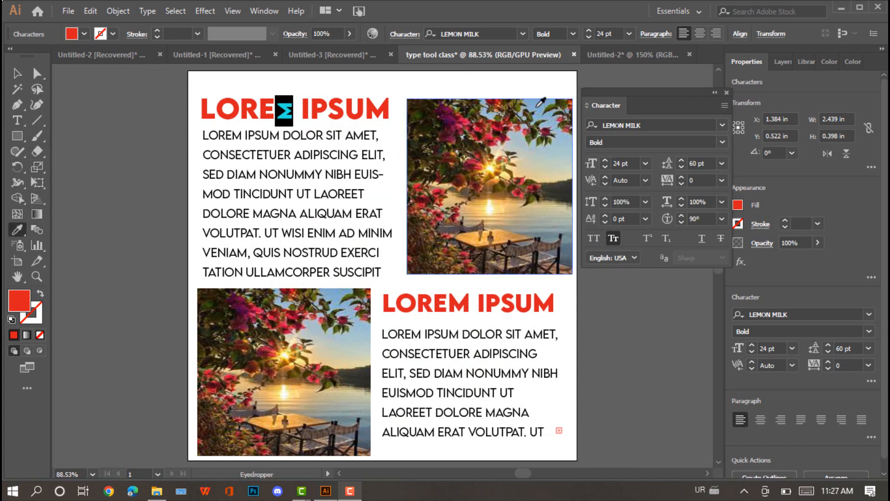
click(537, 106)
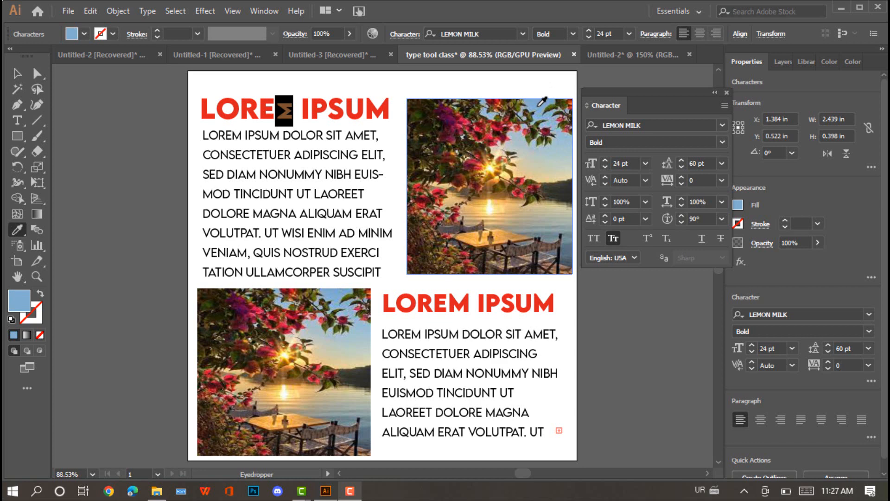
click(494, 163)
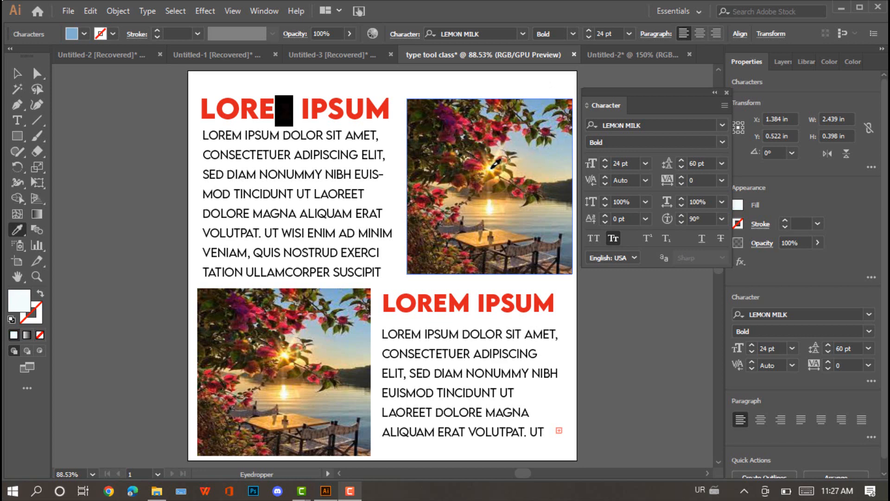
click(537, 105)
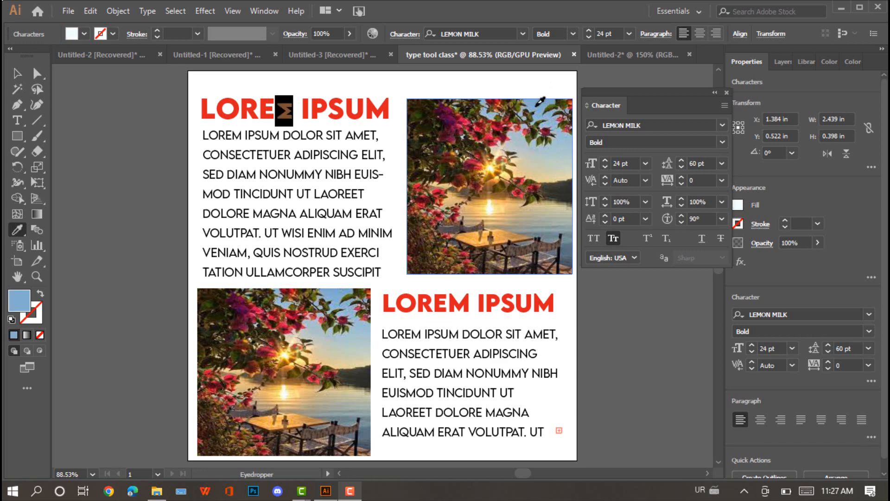
click(537, 105)
click(18, 75)
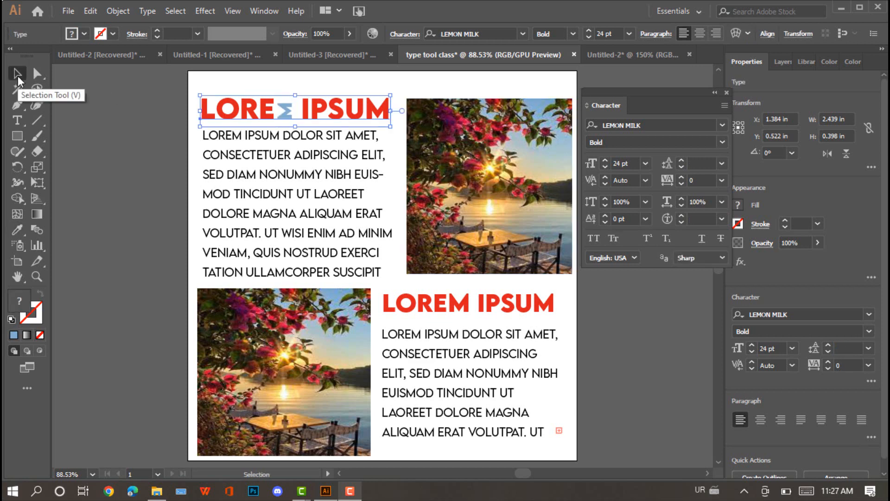
click(123, 126)
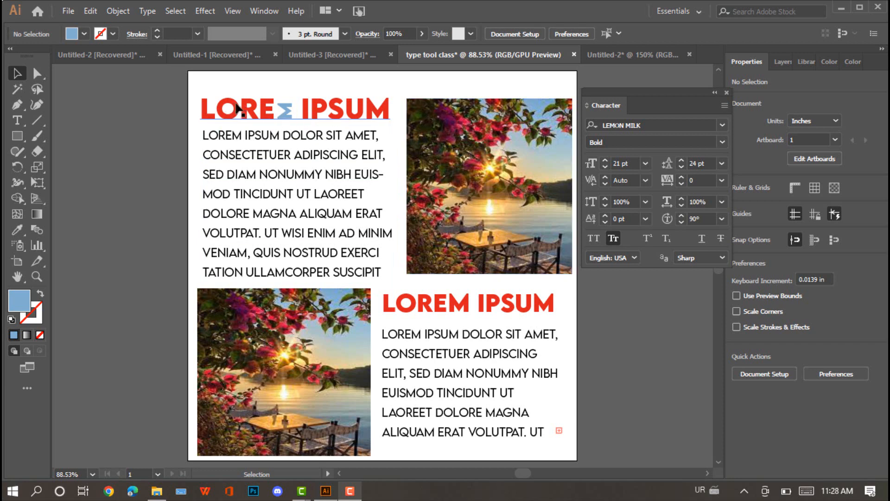
Step: Apply Small Caps to the letter O of LOREM in the upper-left heading
click(237, 106)
double_click(236, 109)
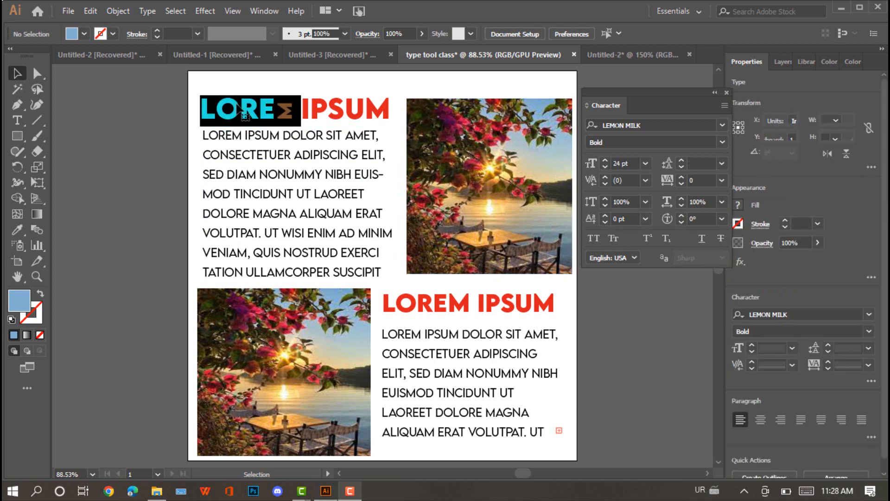
click(238, 108)
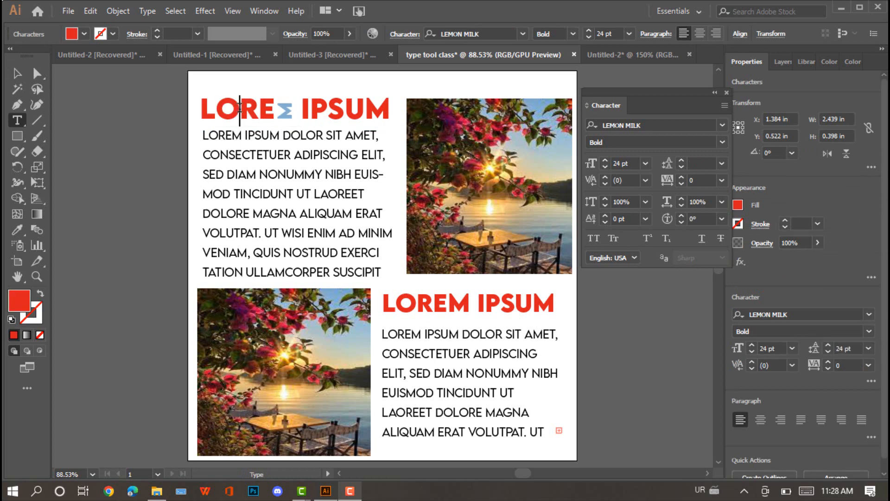
drag(239, 109, 223, 108)
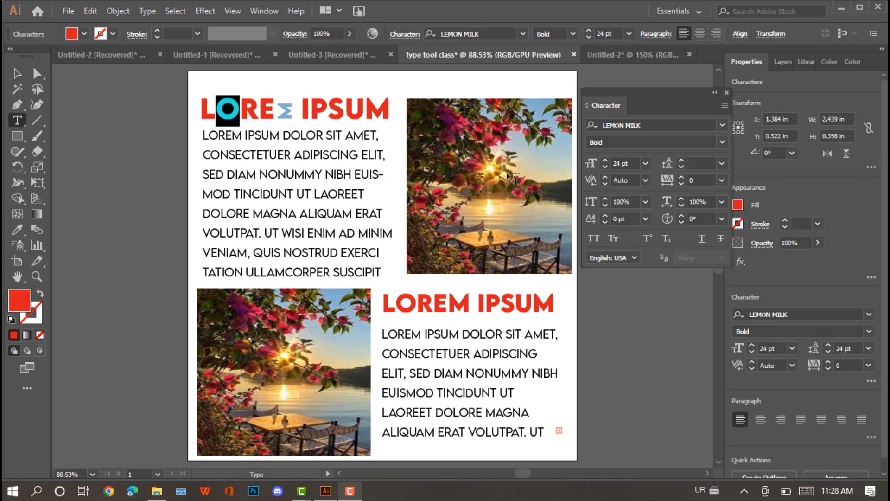
click(616, 237)
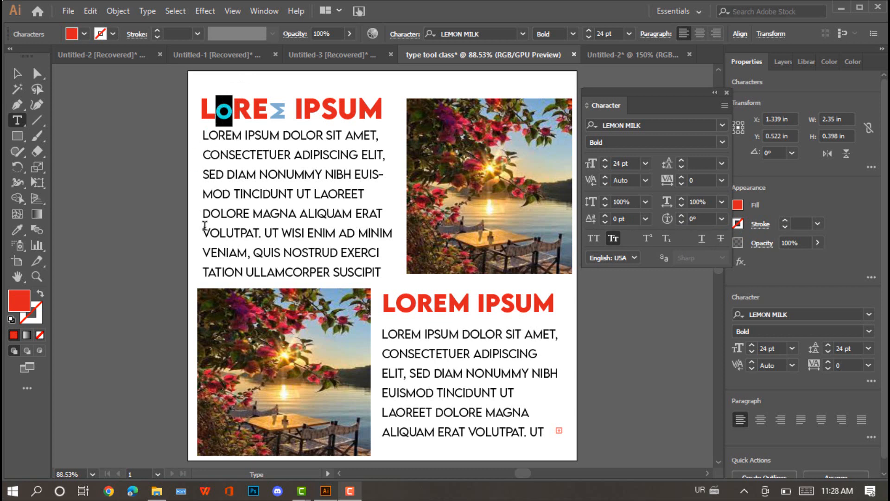
double_click(20, 302)
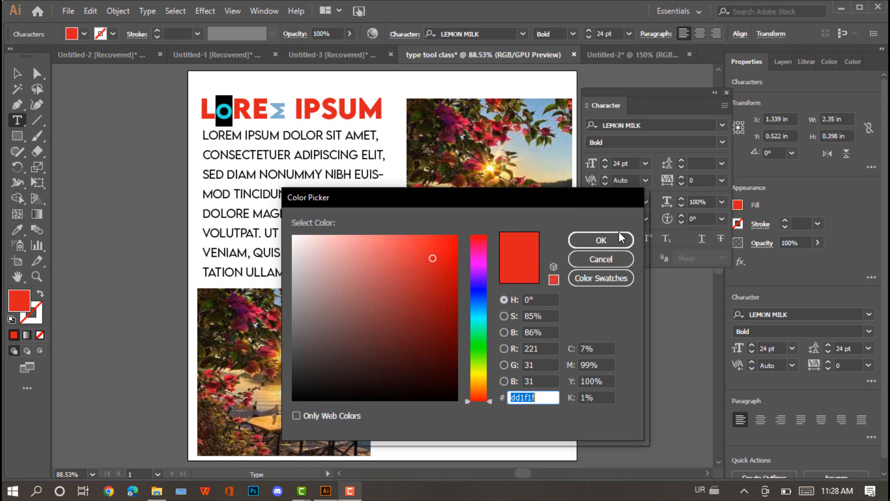
click(601, 262)
click(598, 258)
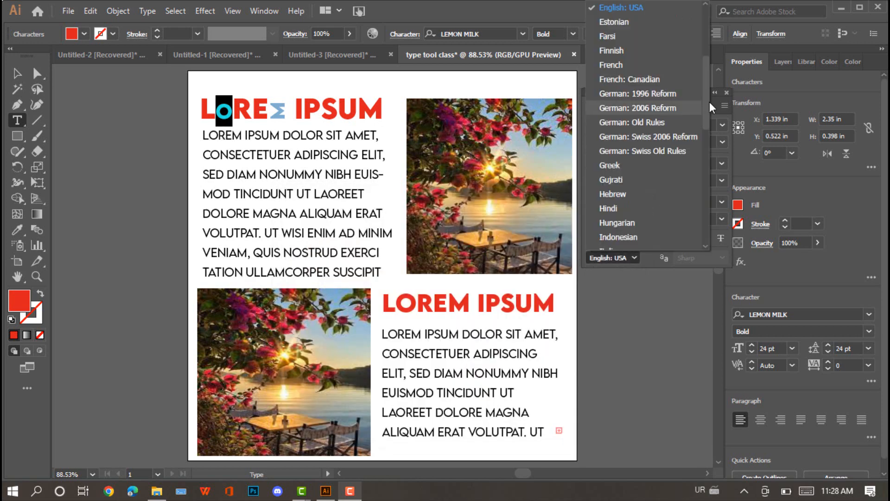
click(32, 232)
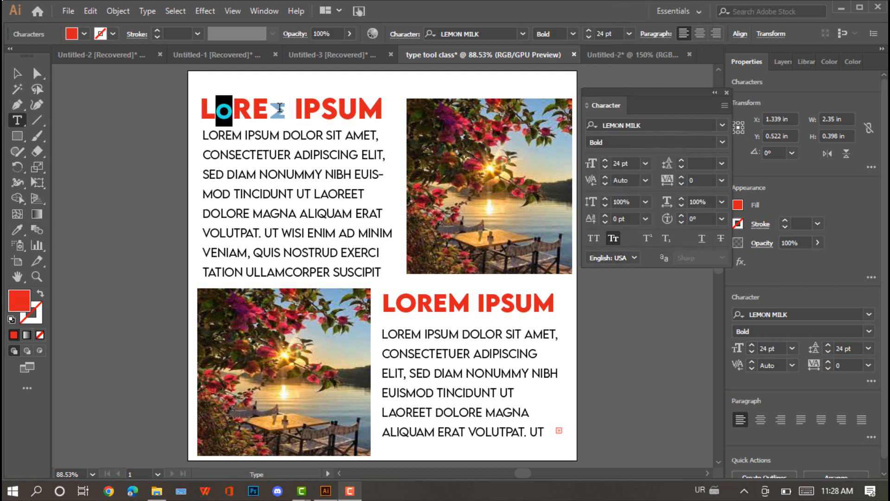
Step: Try to copy the blue M's color onto the letter O with the Eyedropper, and reapply Small Caps to the O
click(21, 227)
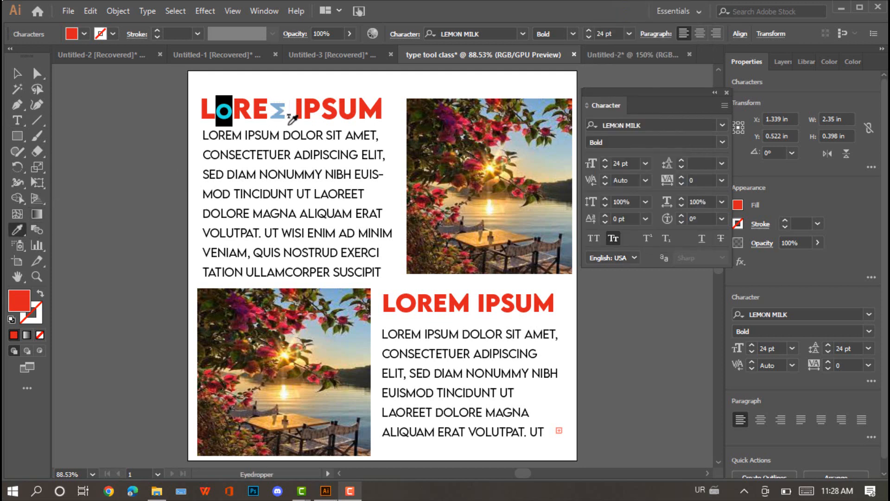
click(278, 111)
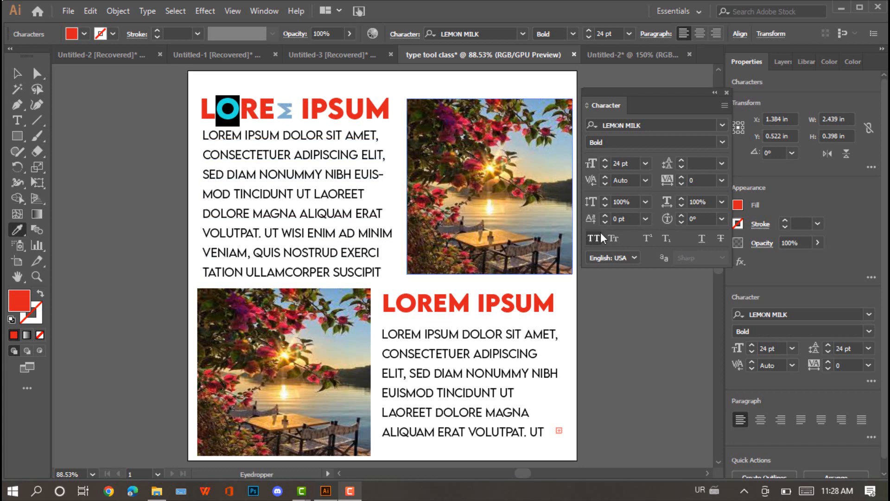
click(611, 239)
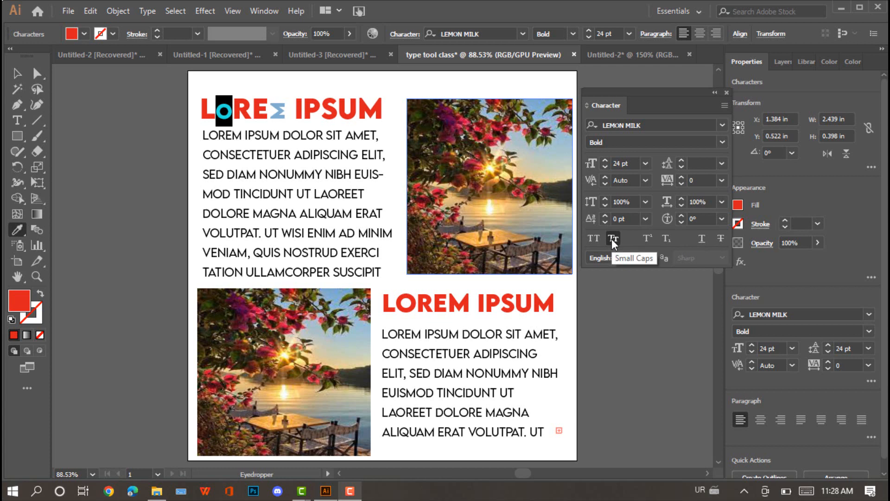
click(18, 74)
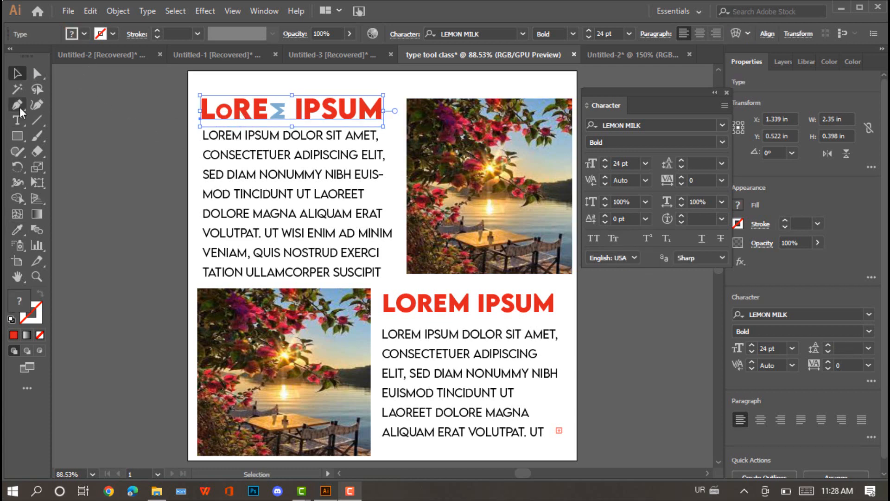
Step: Color the small-cap O in the upper-left heading with the light blue of the upper-right photo's sky using the Eyedropper, and deselect the heading
click(17, 120)
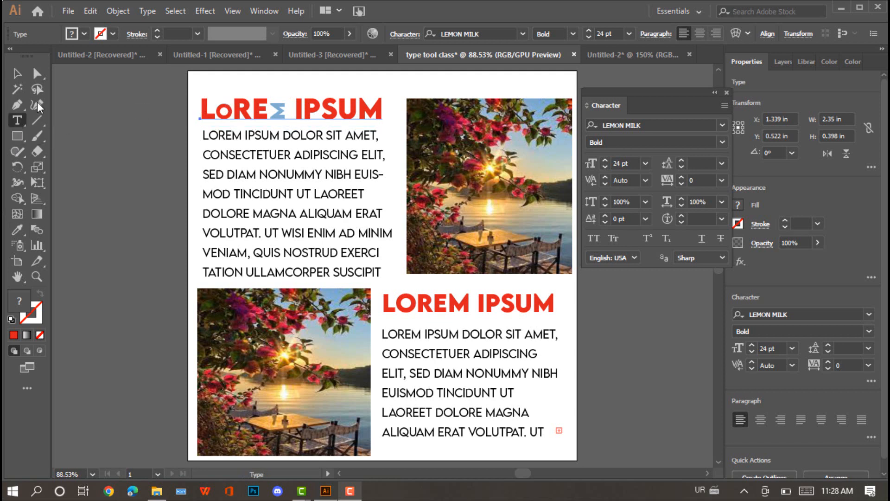
click(17, 73)
triple_click(229, 114)
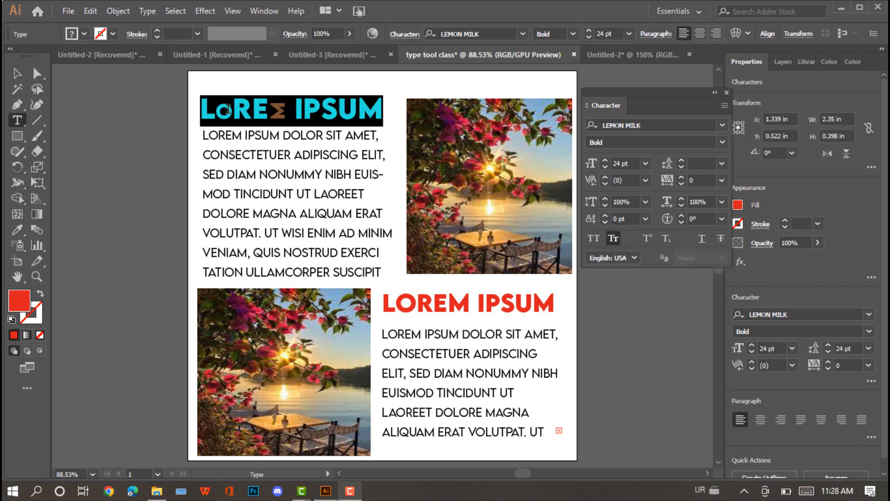
click(232, 109)
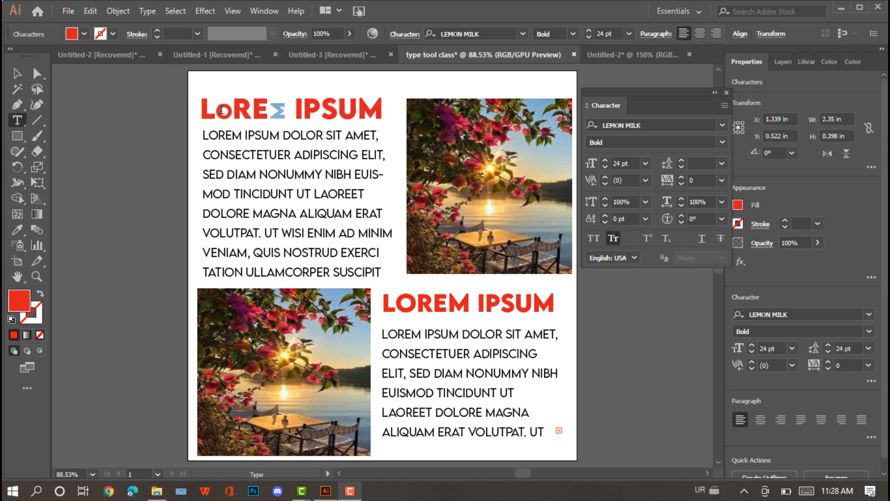
drag(221, 110, 231, 111)
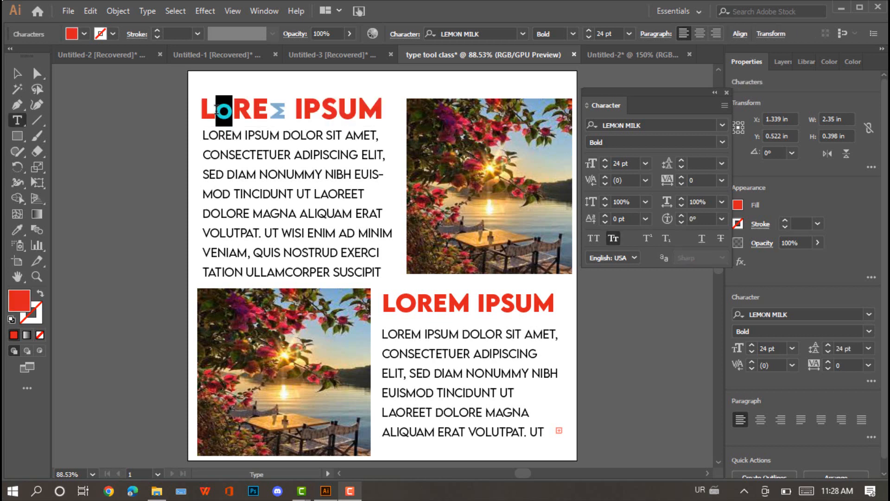
click(22, 225)
click(538, 105)
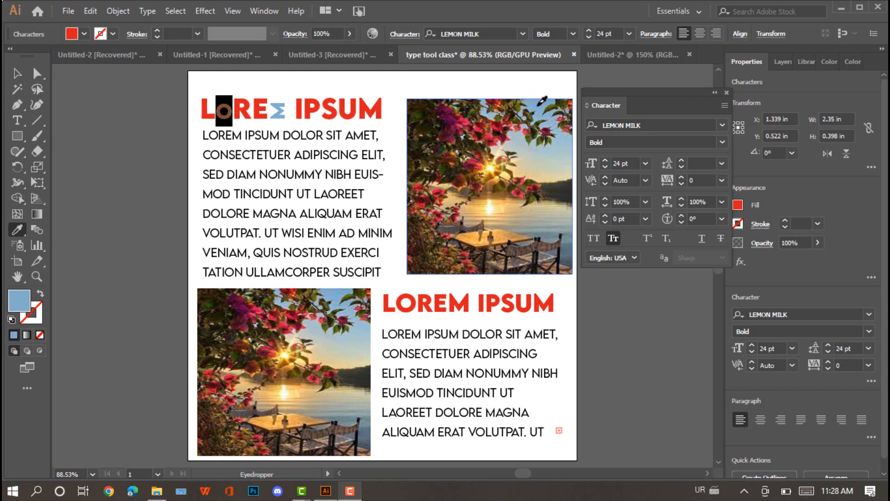
click(17, 73)
click(138, 127)
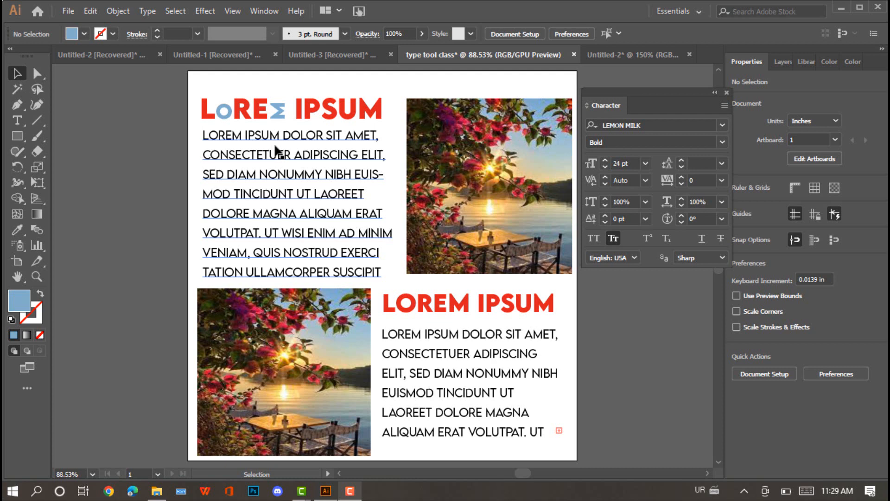
drag(20, 122, 39, 126)
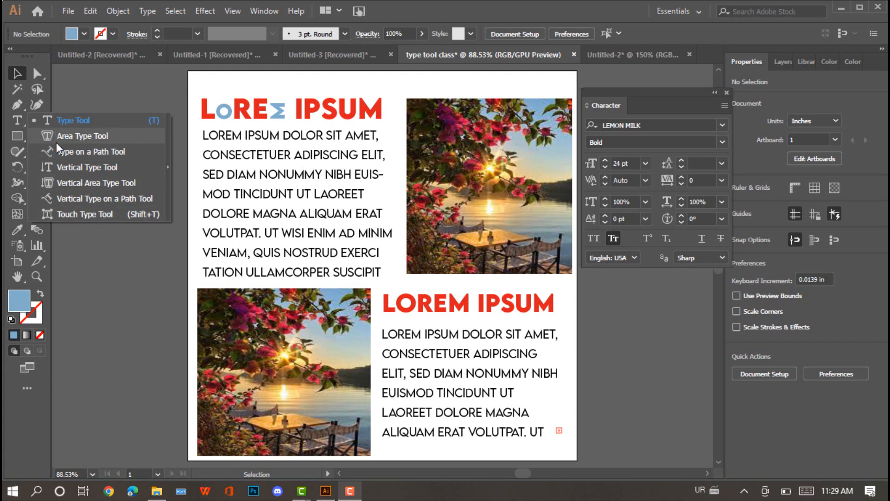
click(119, 75)
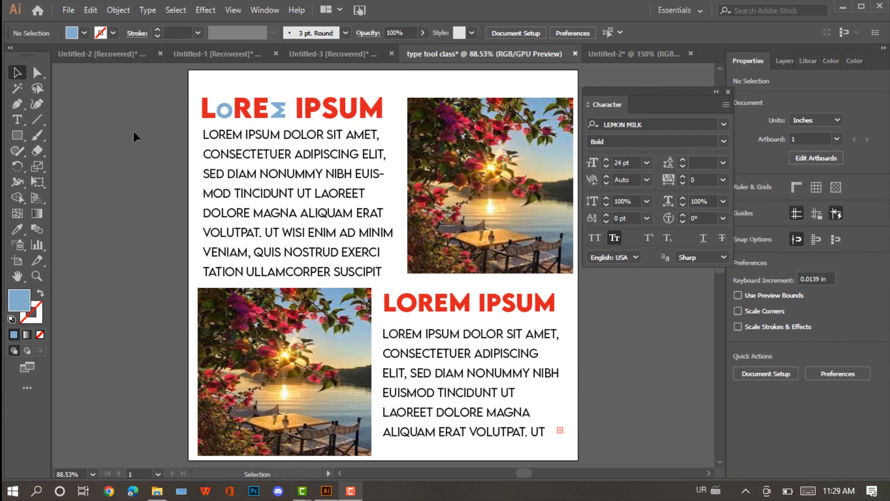